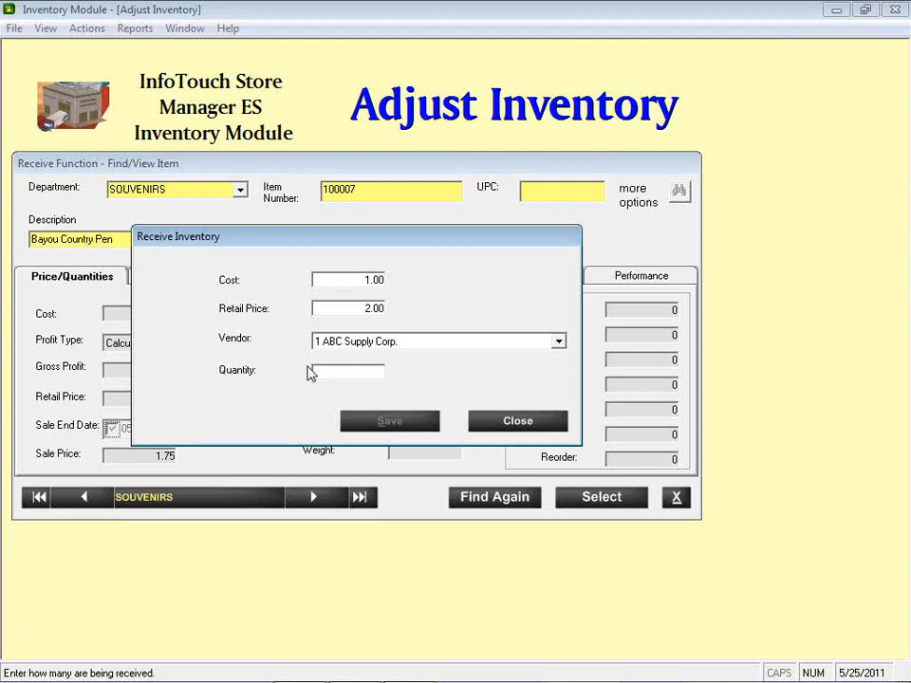
Step: Receive a quantity of 10 for the Bayou Country Pen, save it, and exit the Adjust Inventory functions
text(10)
click(382, 424)
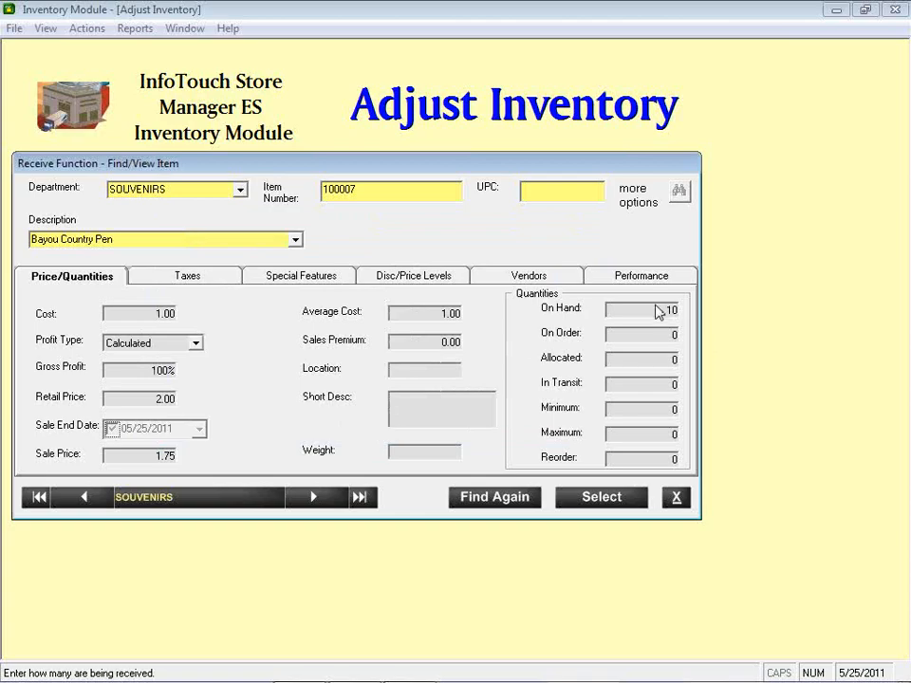
click(666, 509)
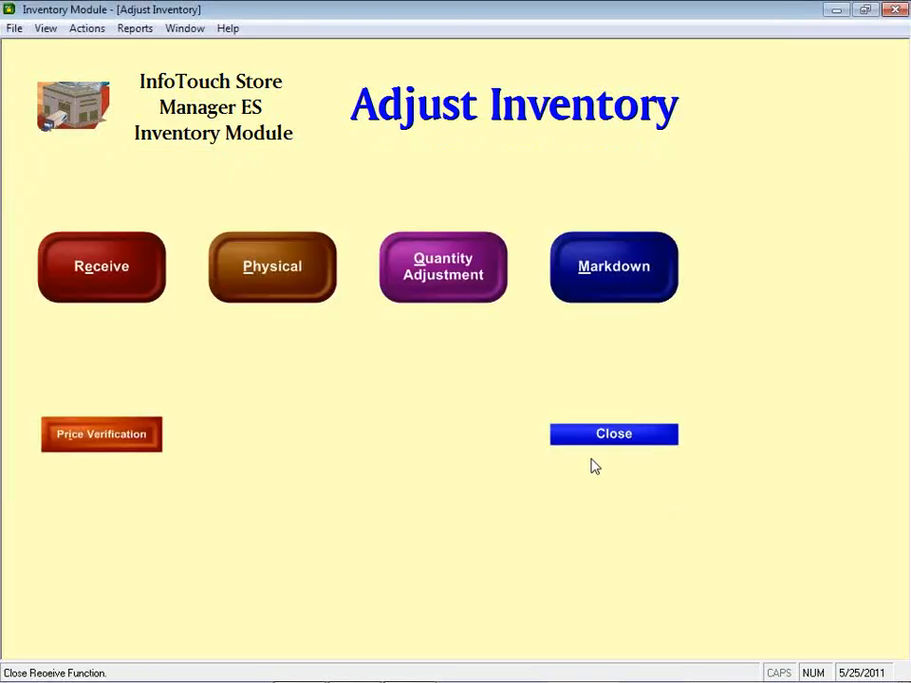
click(593, 448)
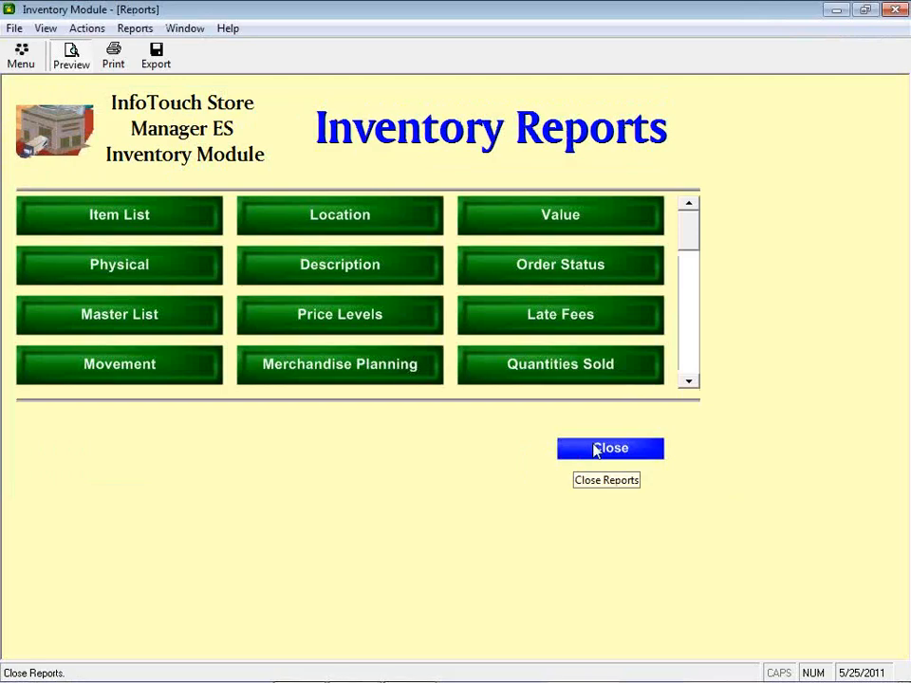
Step: Find the Received Audit report among the inventory reports and open its preferences
click(689, 382)
click(689, 382)
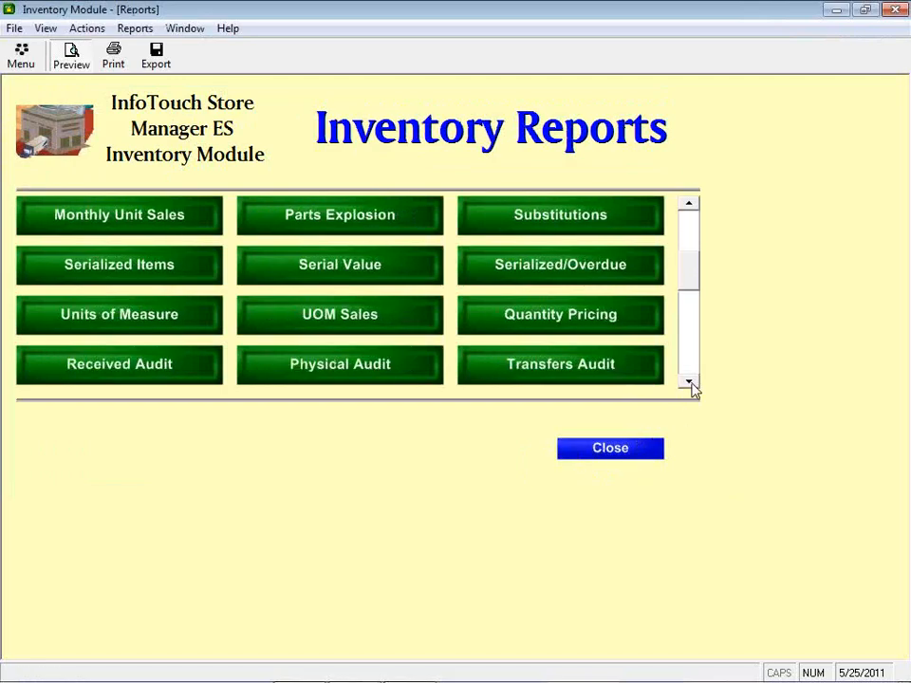
click(689, 382)
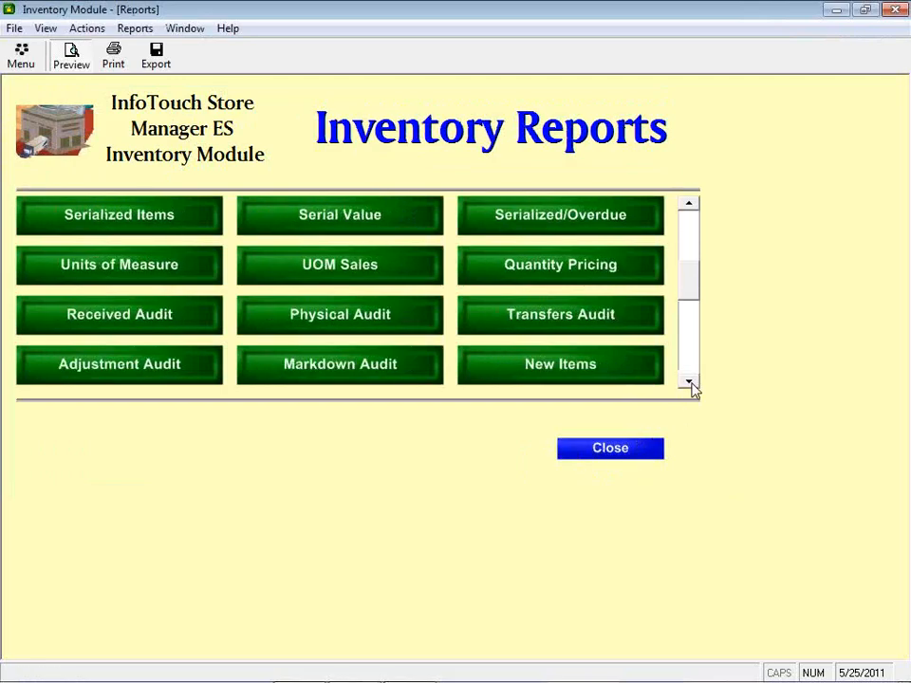
click(133, 30)
click(249, 21)
click(138, 328)
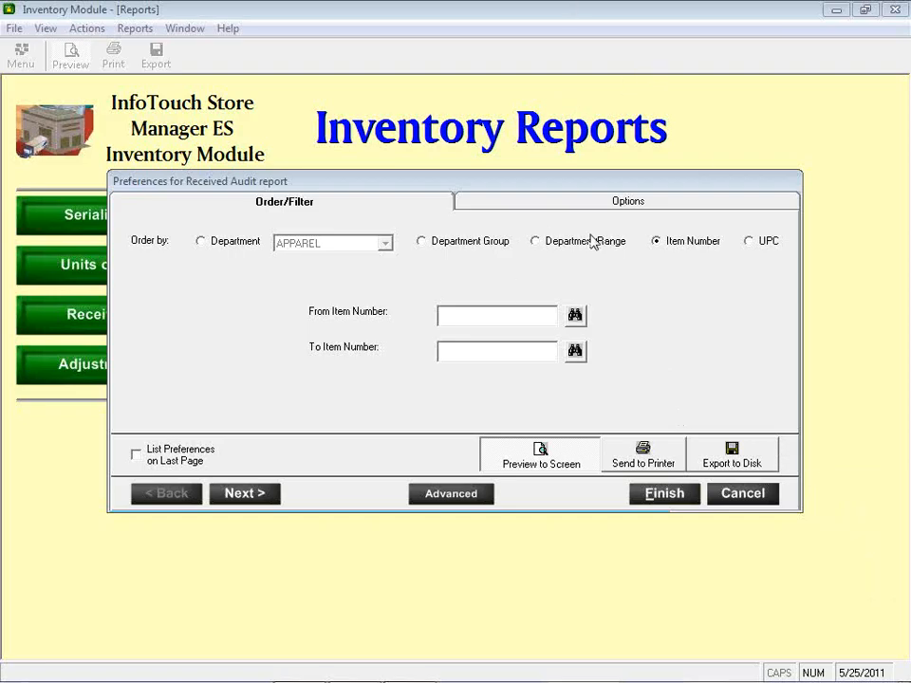
Step: Try ordering the report by Department HEALTH&BEAUTY, Department Group, Department Range and UPC, ending back on Item Number
click(220, 243)
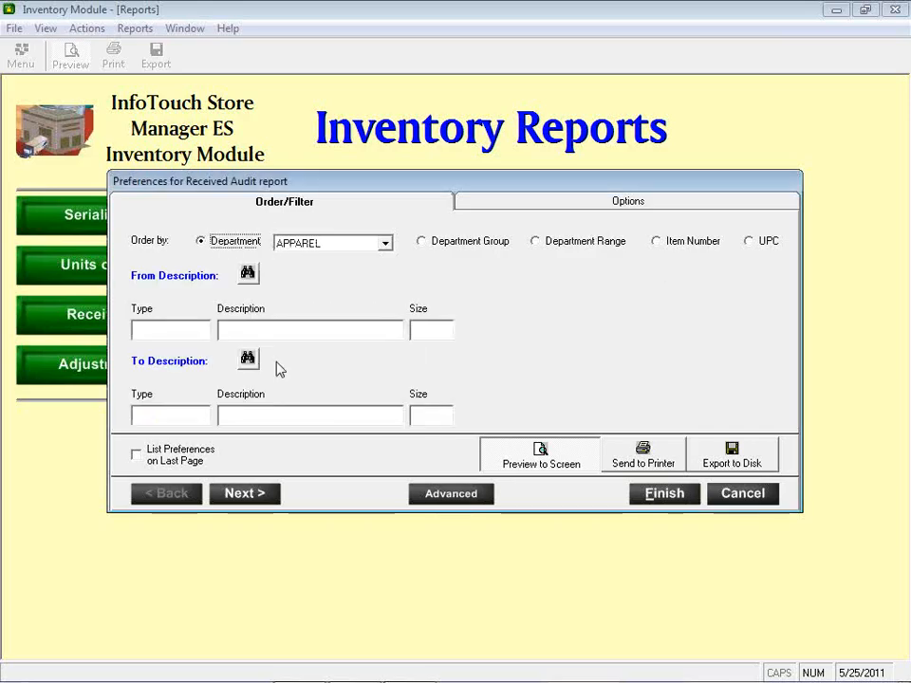
click(362, 245)
click(344, 293)
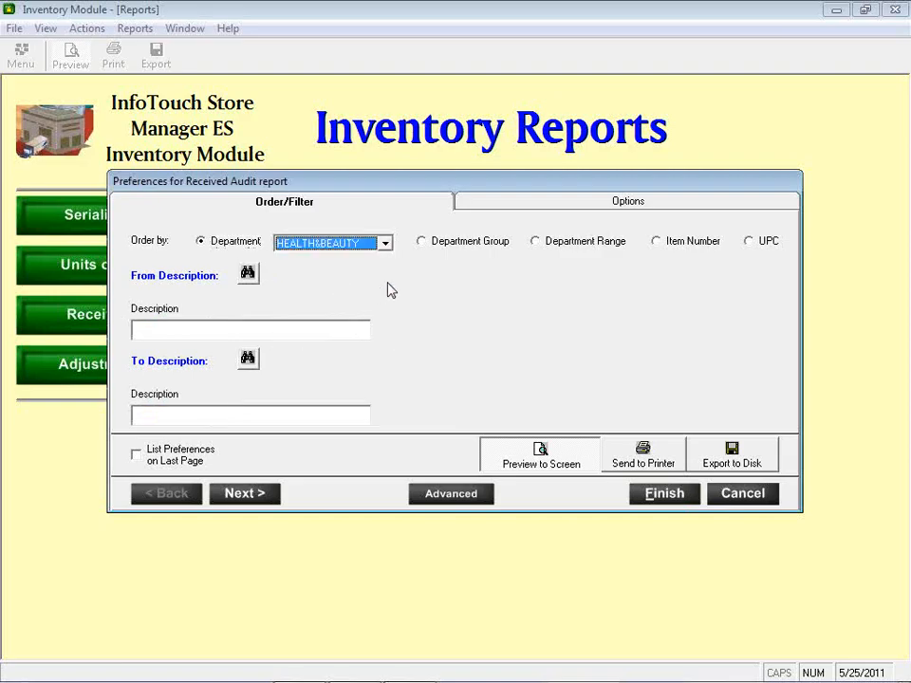
click(464, 243)
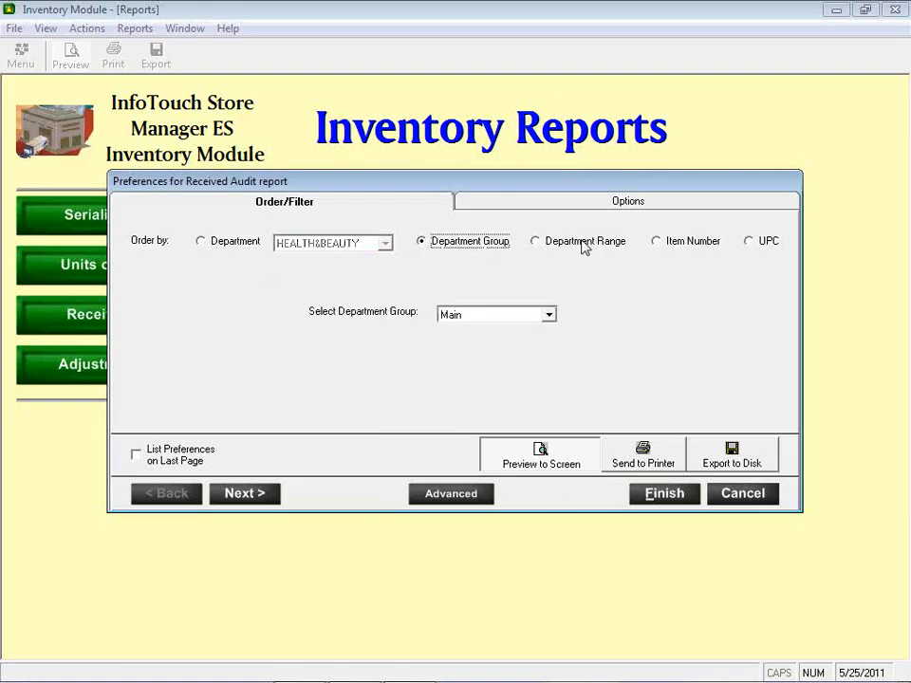
click(585, 244)
click(763, 244)
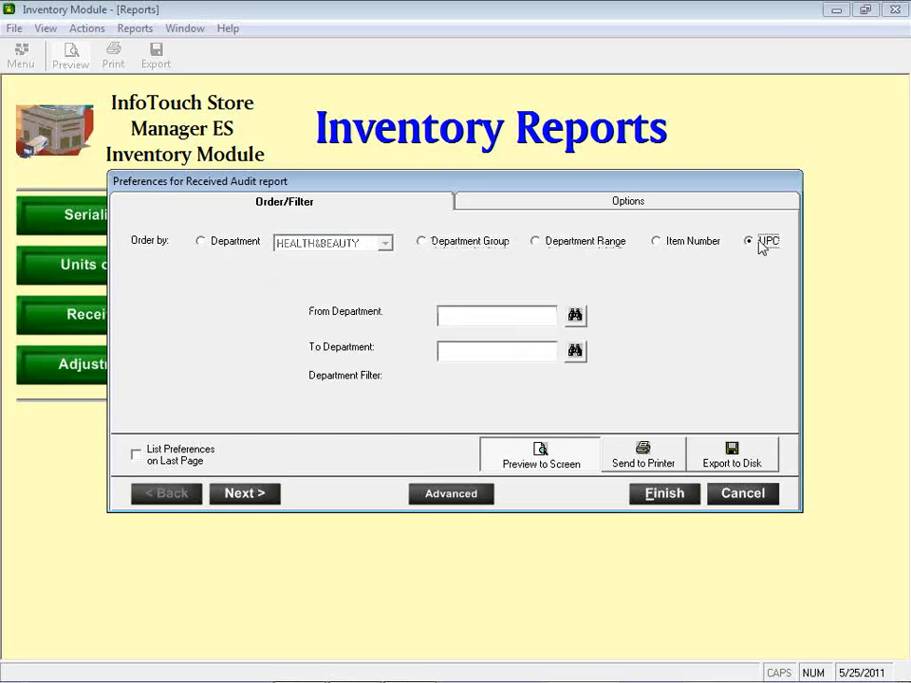
click(685, 243)
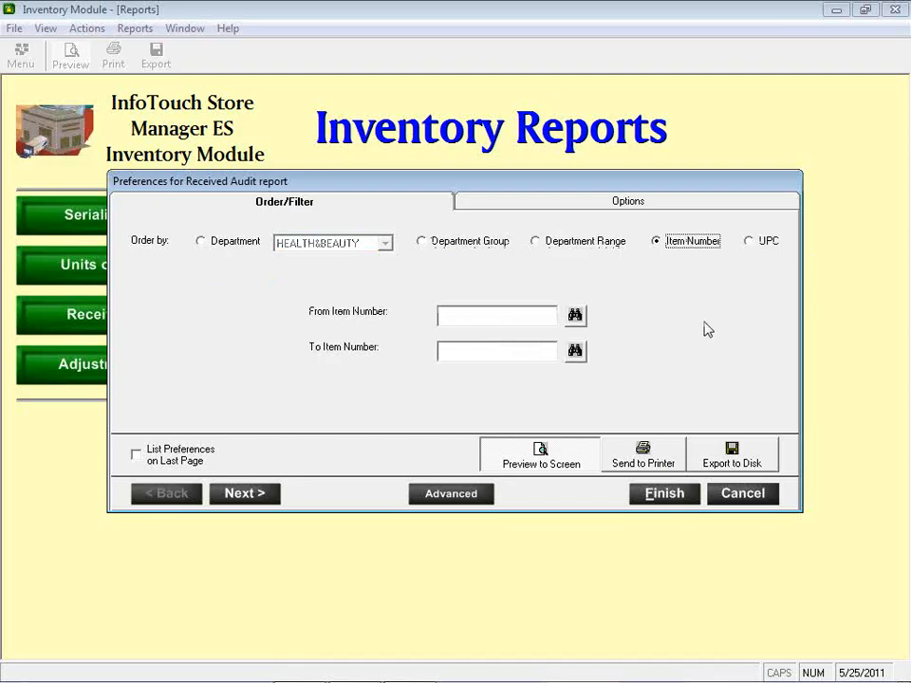
Step: Set the Received Audit report's From date to 05/25/11, preview it across to the vendor column, and close the preview
click(601, 203)
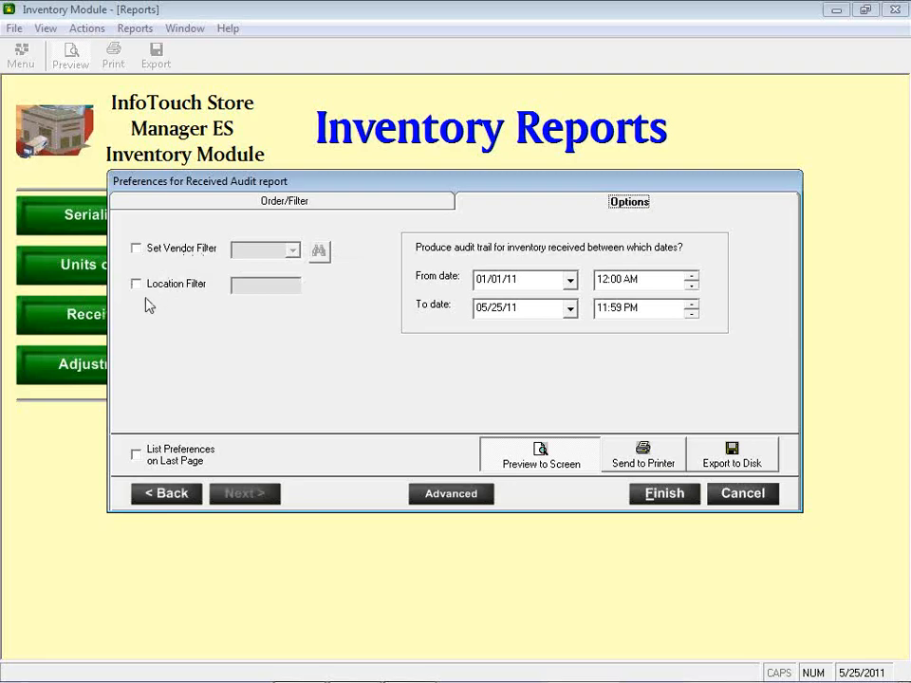
click(570, 282)
click(489, 421)
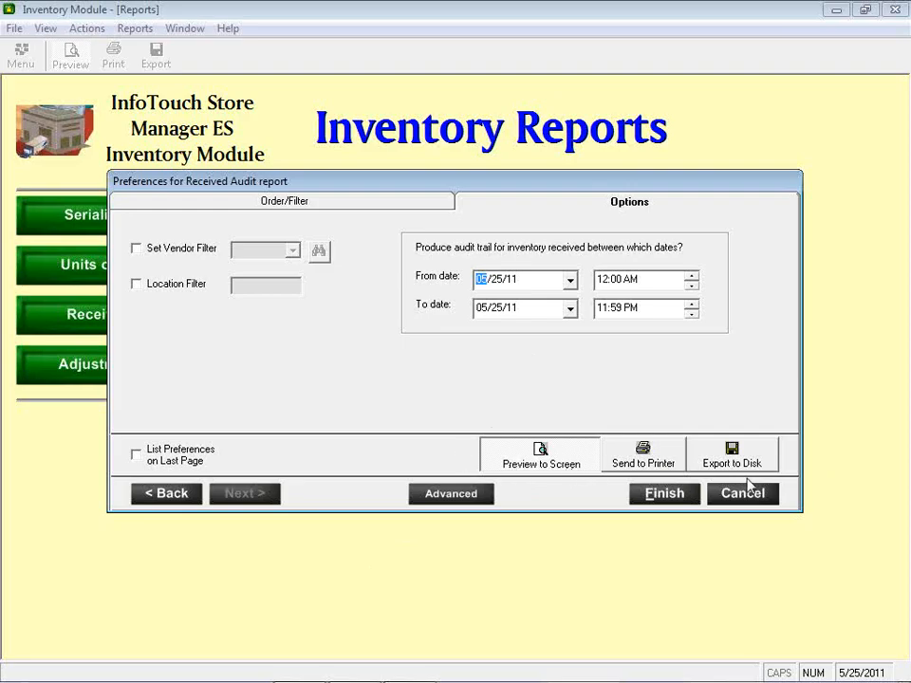
click(674, 503)
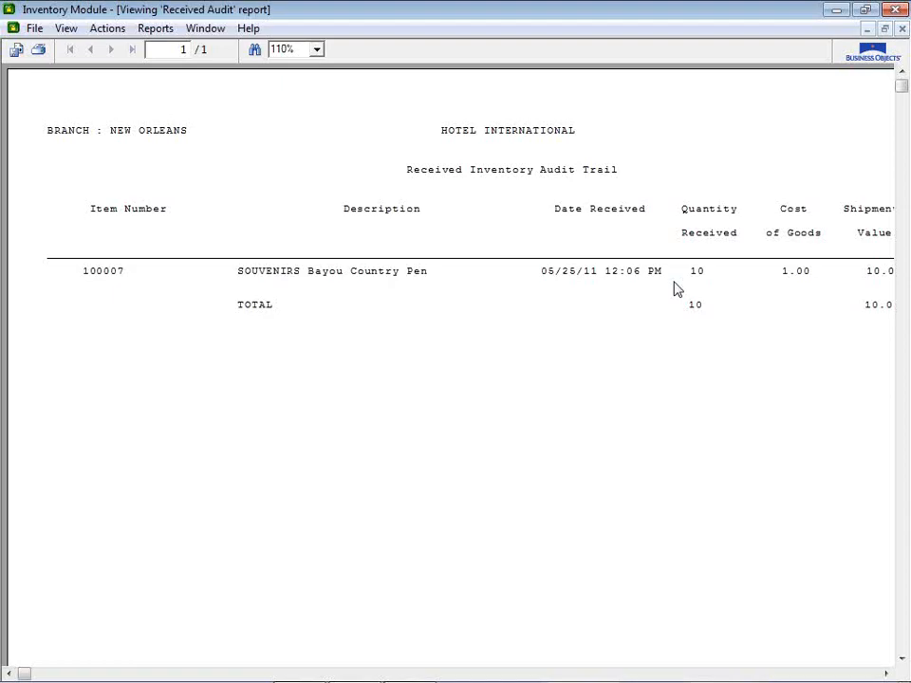
scroll(677, 289, right, 3)
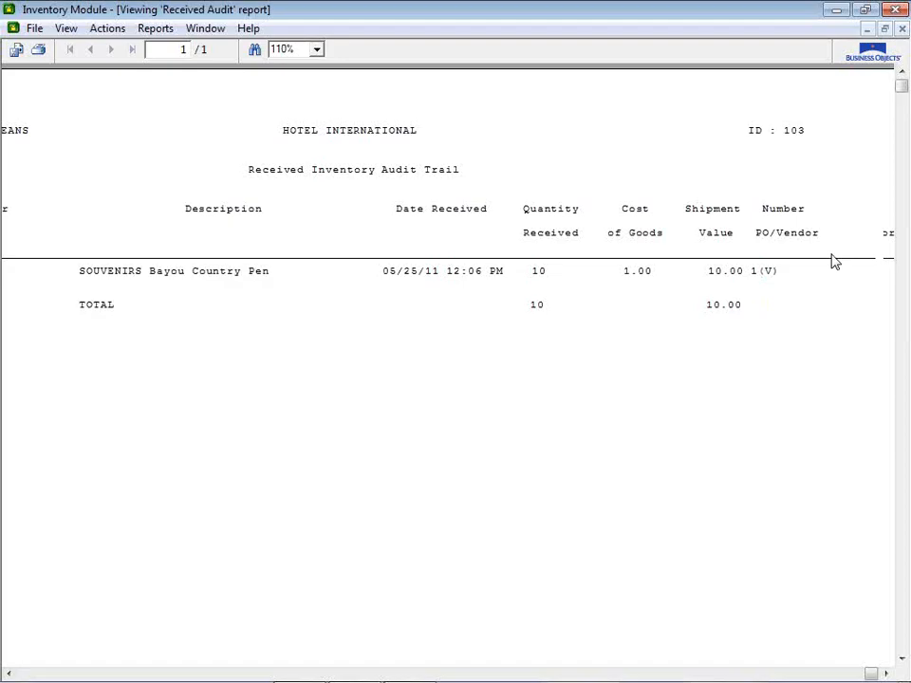
click(901, 30)
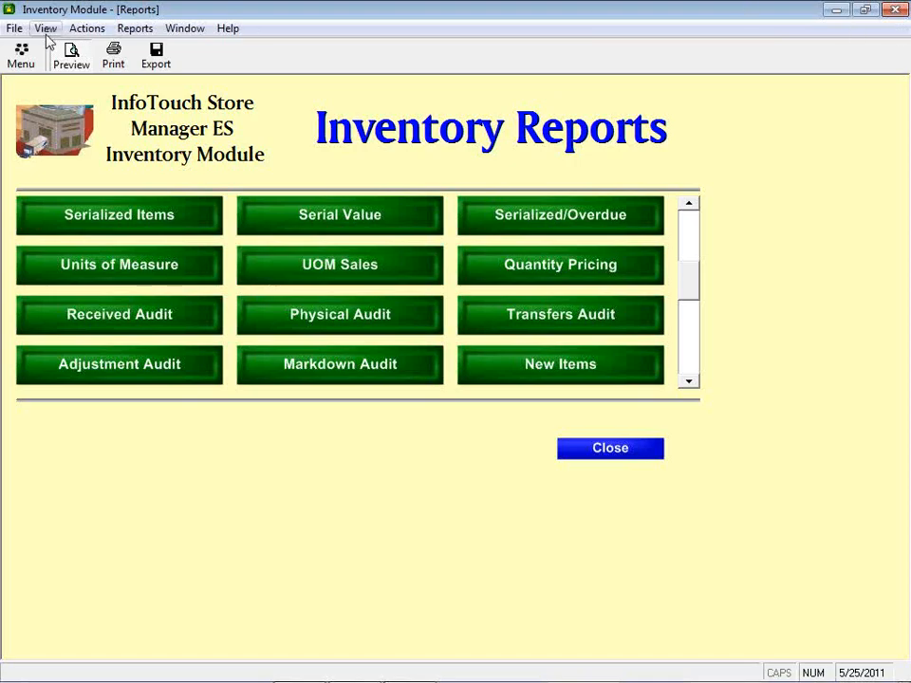
Step: Start a Physical inventory entry without processing a handheld or file, and find item number 50
click(76, 29)
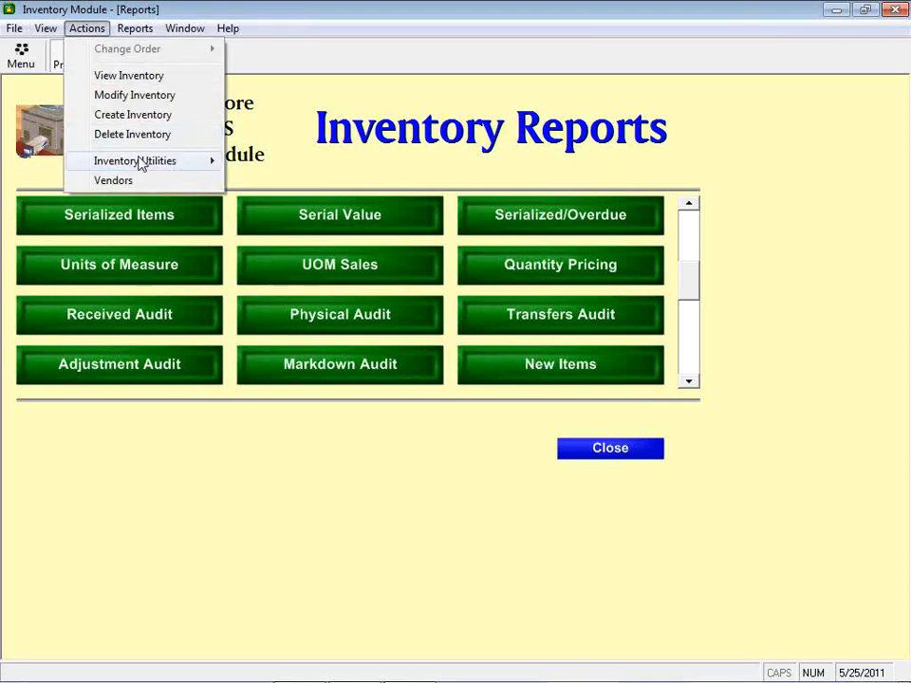
mouse_move(140, 164)
click(241, 166)
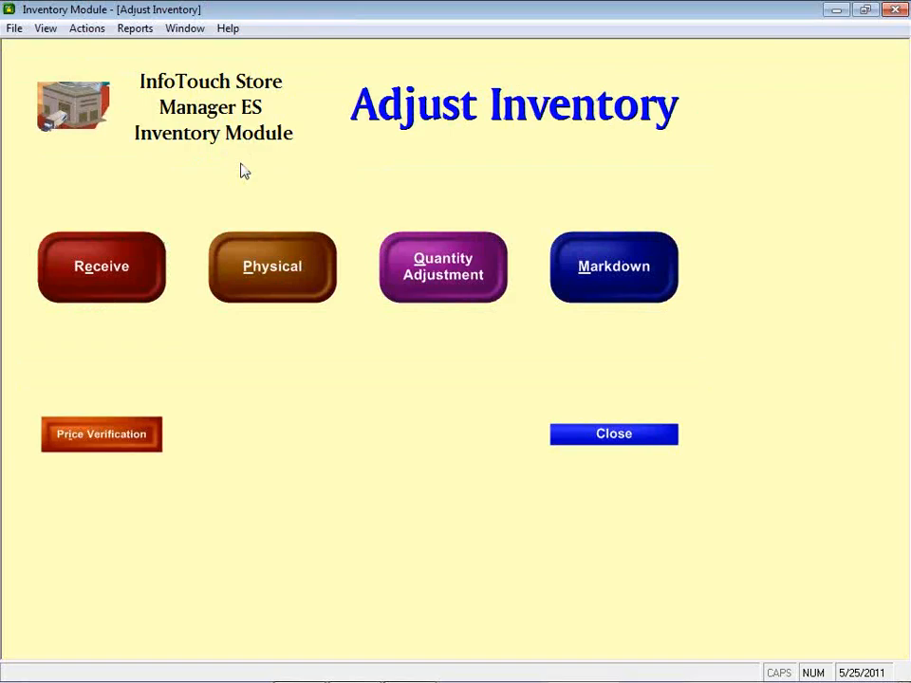
click(253, 264)
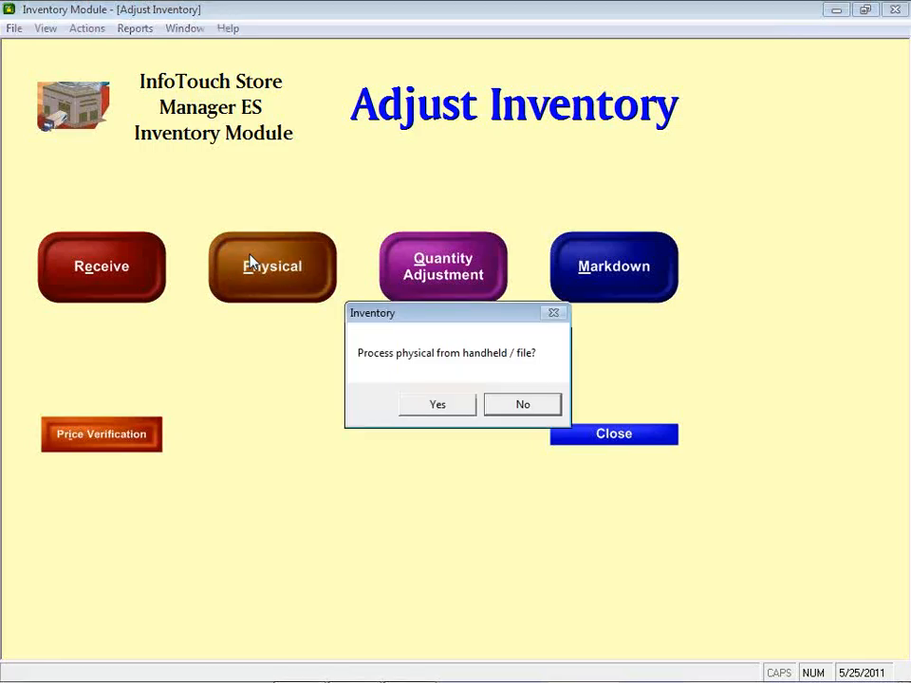
click(511, 402)
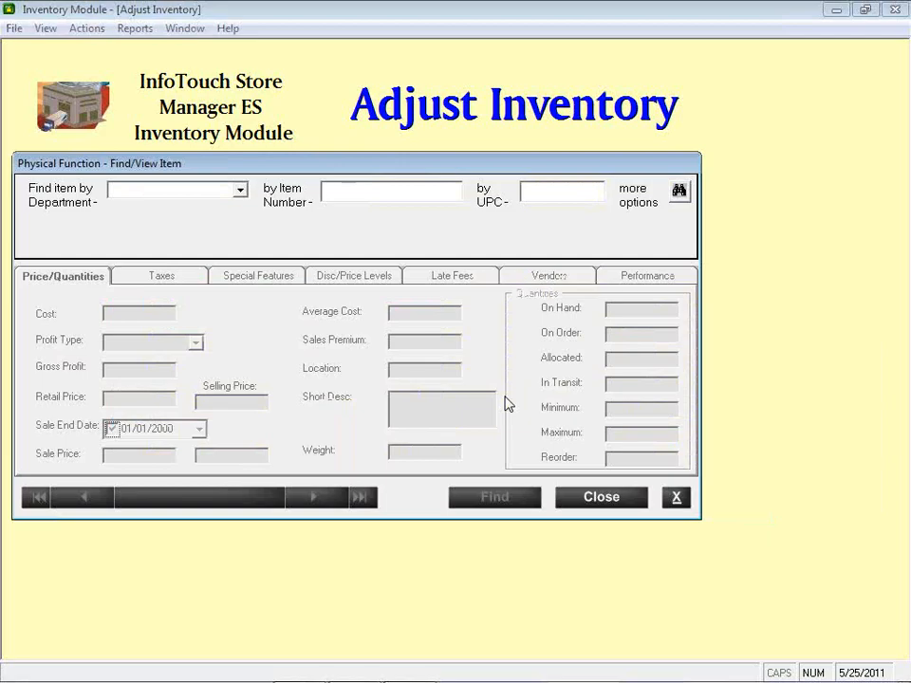
text(50)
key(Return)
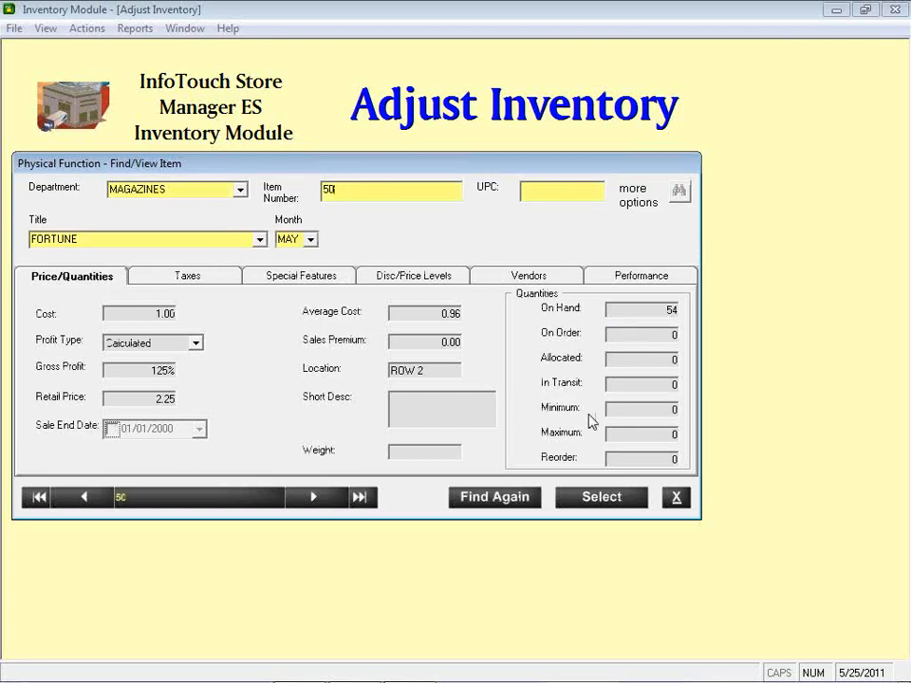
Step: Save a counted quantity of 53 for the FORTUNE magazine and exit the Adjust Inventory functions
click(602, 513)
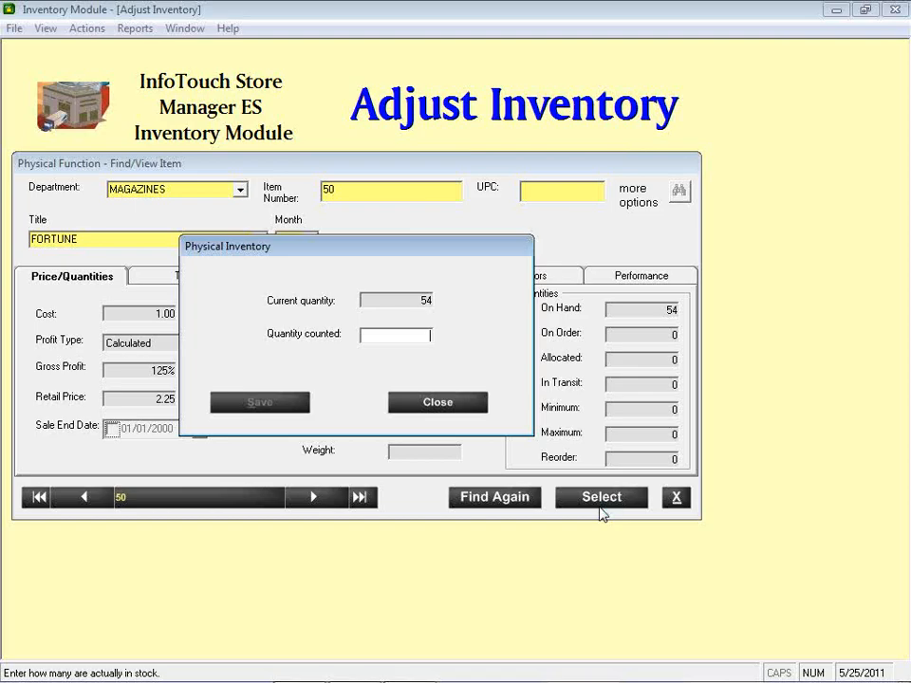
text(53)
click(254, 407)
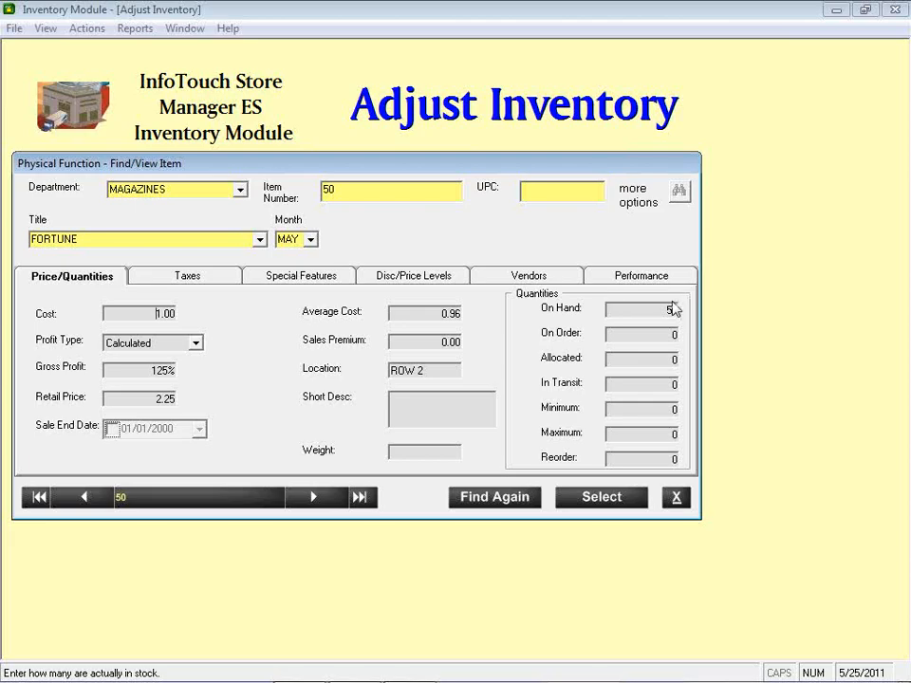
click(677, 497)
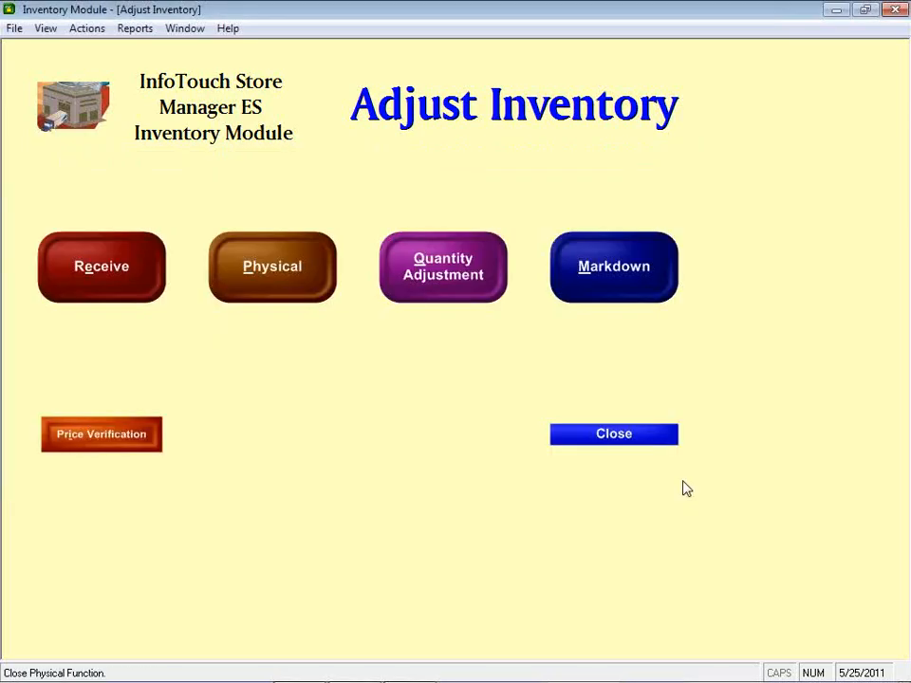
click(611, 441)
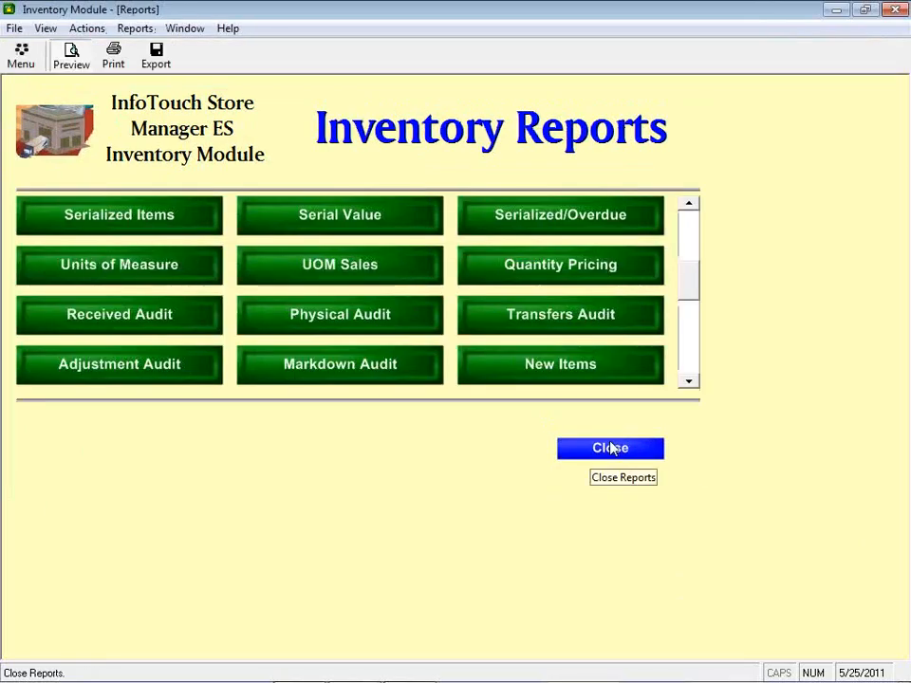
Step: Preview the Physical Audit report with its current date range, examine its quantity and average cost columns, and close it
click(310, 330)
click(605, 204)
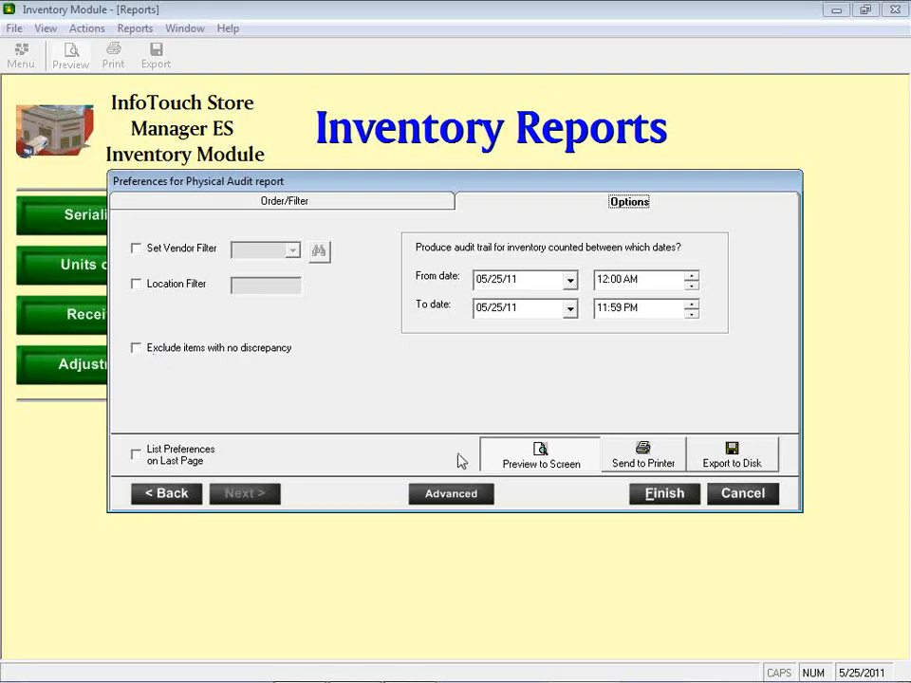
click(685, 498)
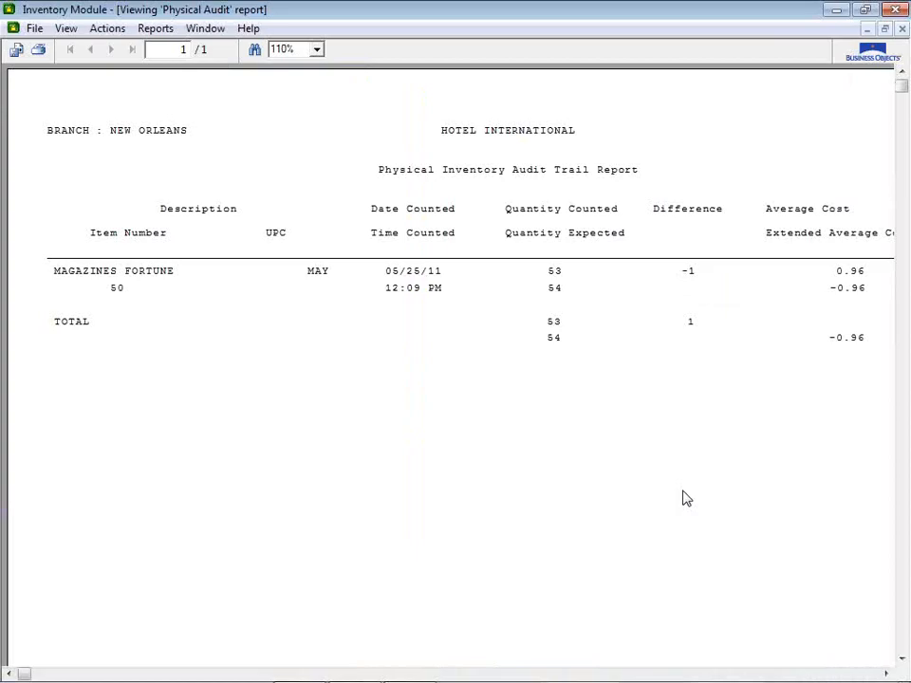
scroll(684, 497, right, 2)
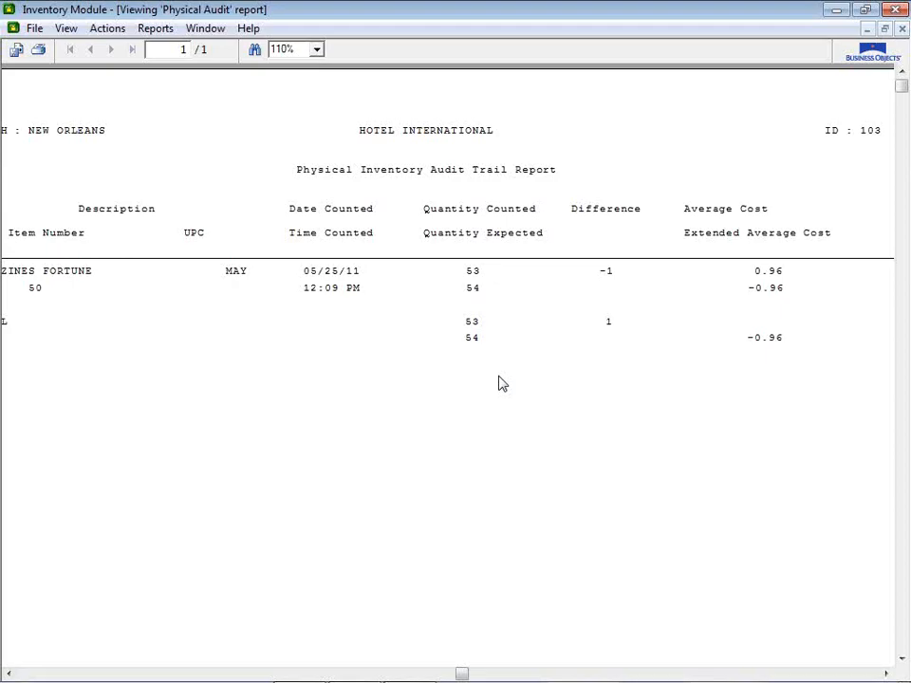
click(901, 28)
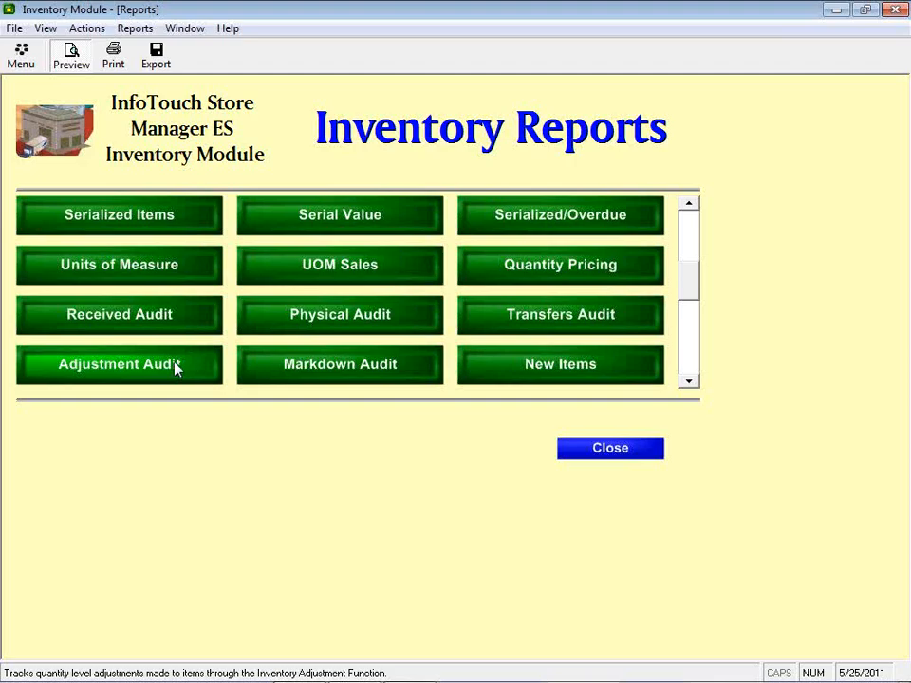
Step: Start a quantity adjustment for the COFFEE CUP in the SOUVENIRS department and enter an adjustment quantity of -1
click(90, 28)
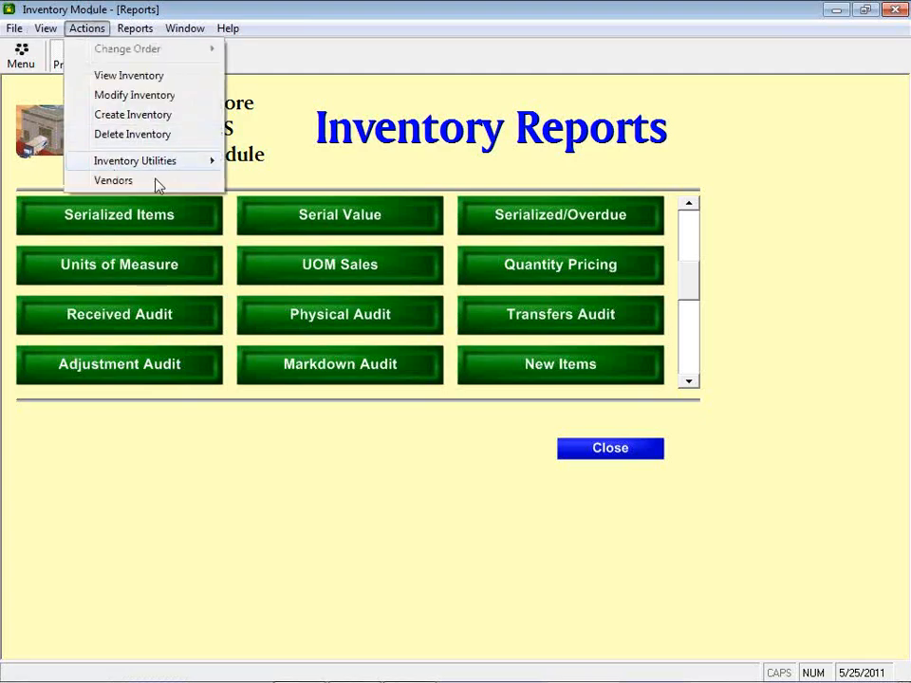
mouse_move(162, 162)
click(259, 167)
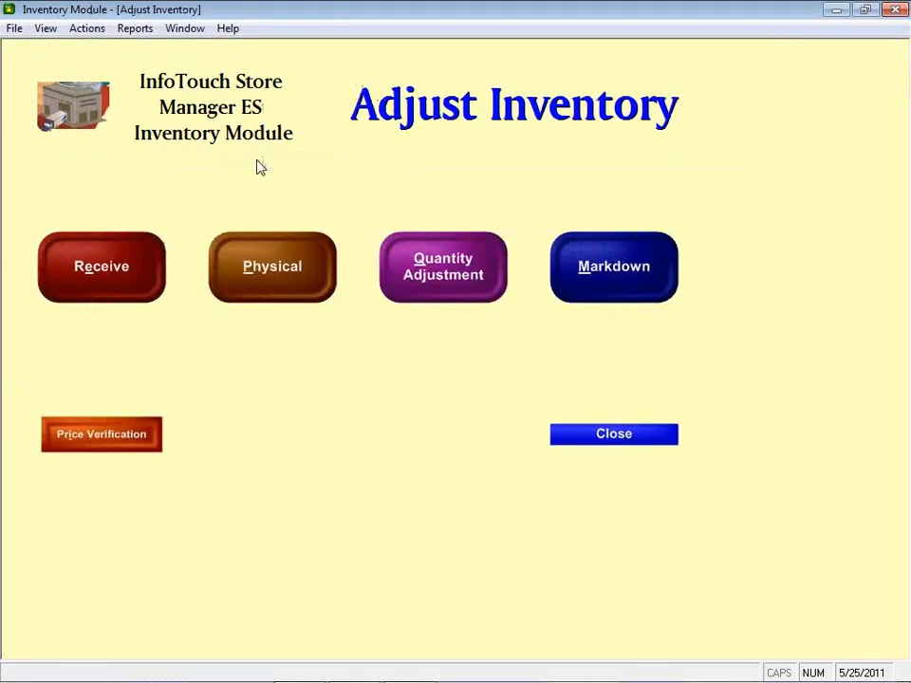
click(442, 274)
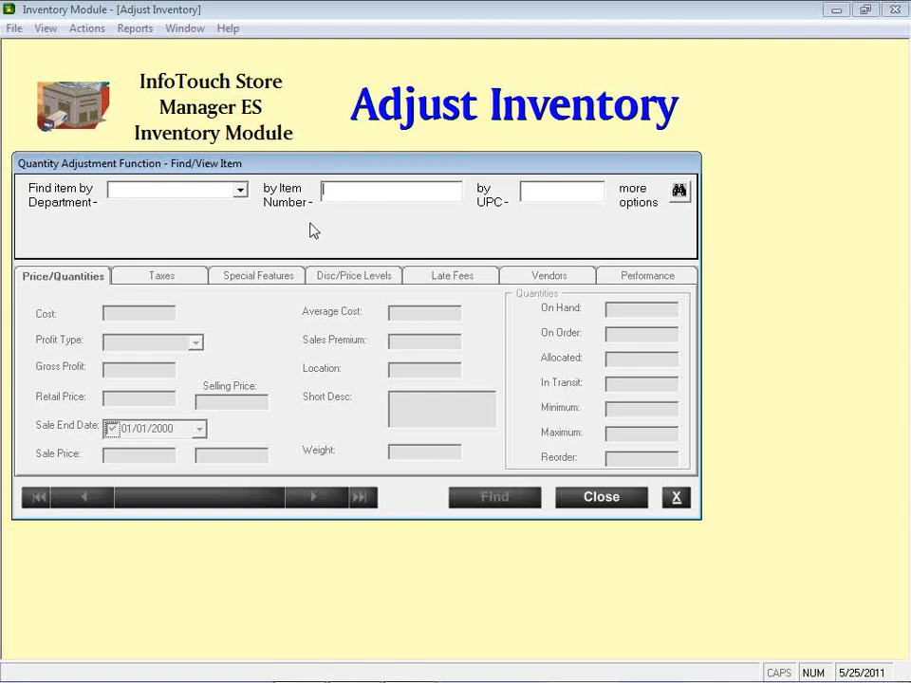
click(239, 192)
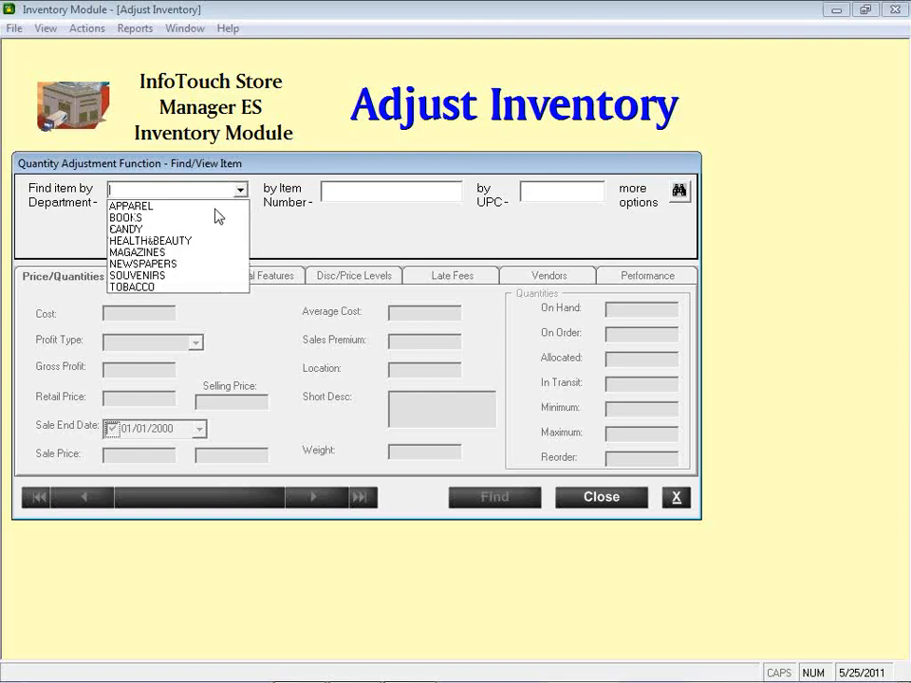
click(163, 216)
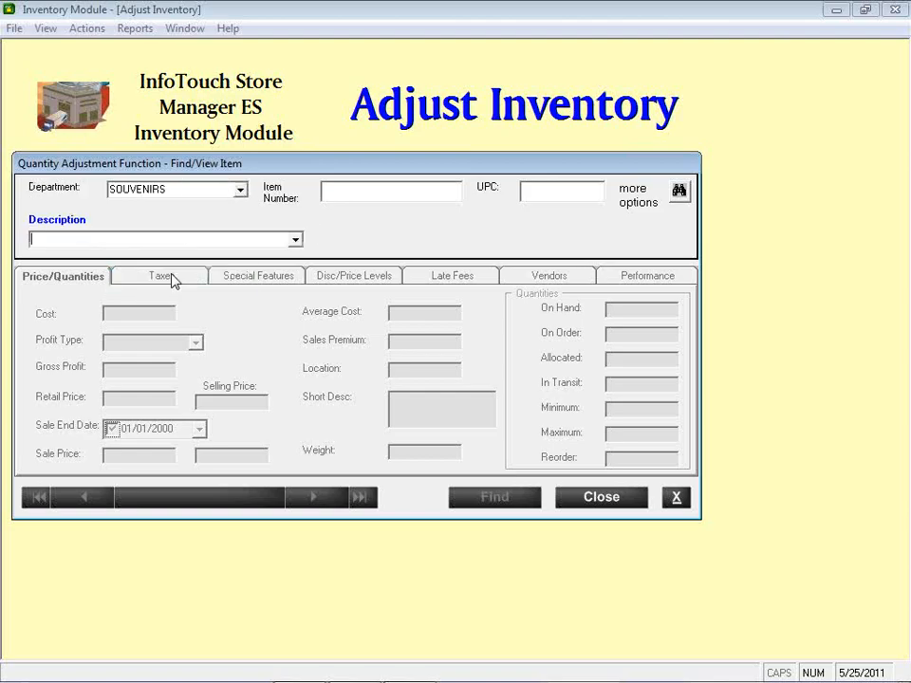
click(295, 241)
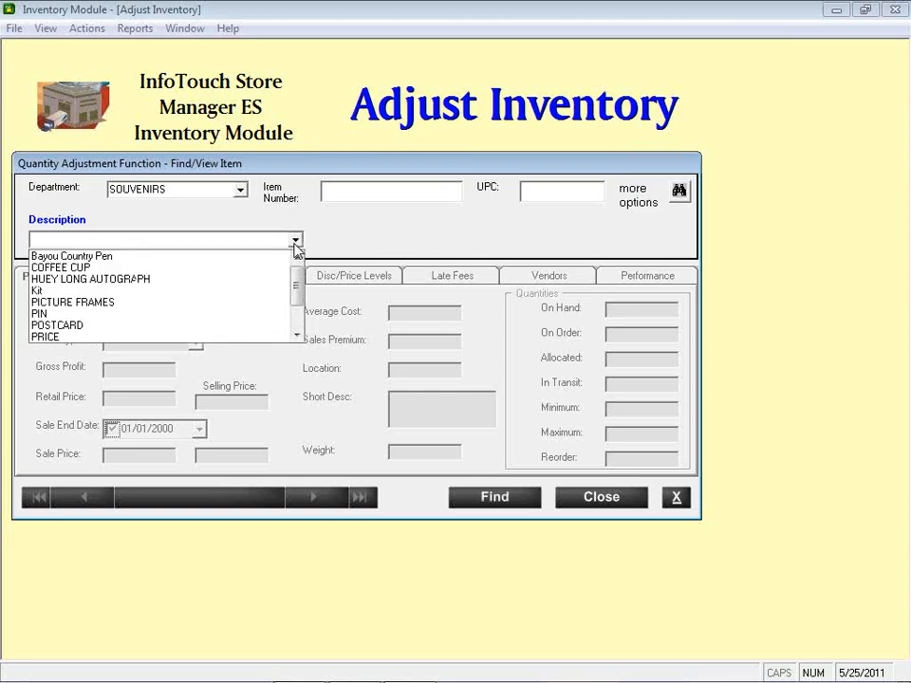
click(136, 268)
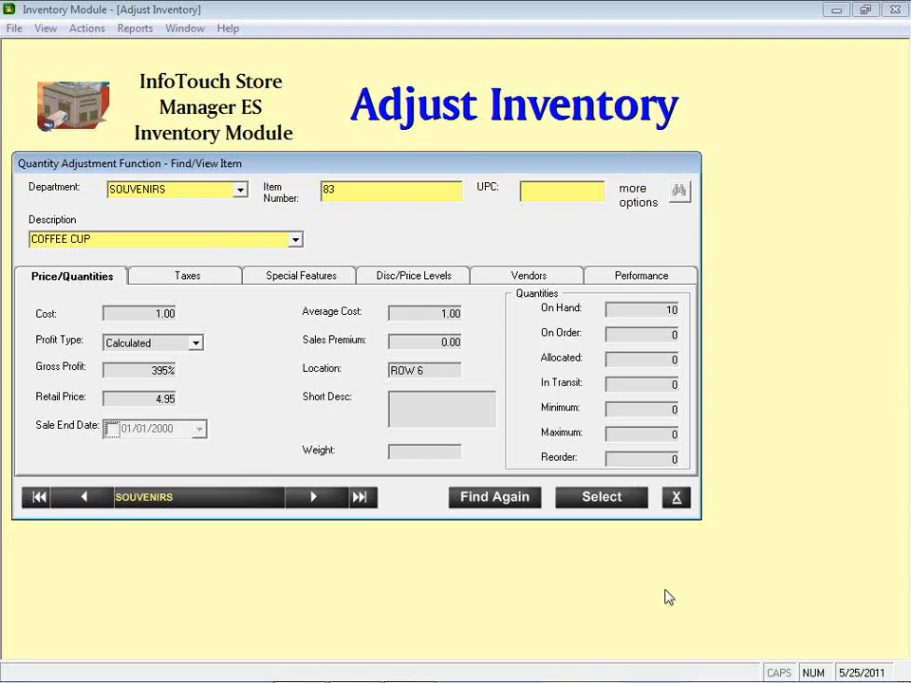
click(597, 500)
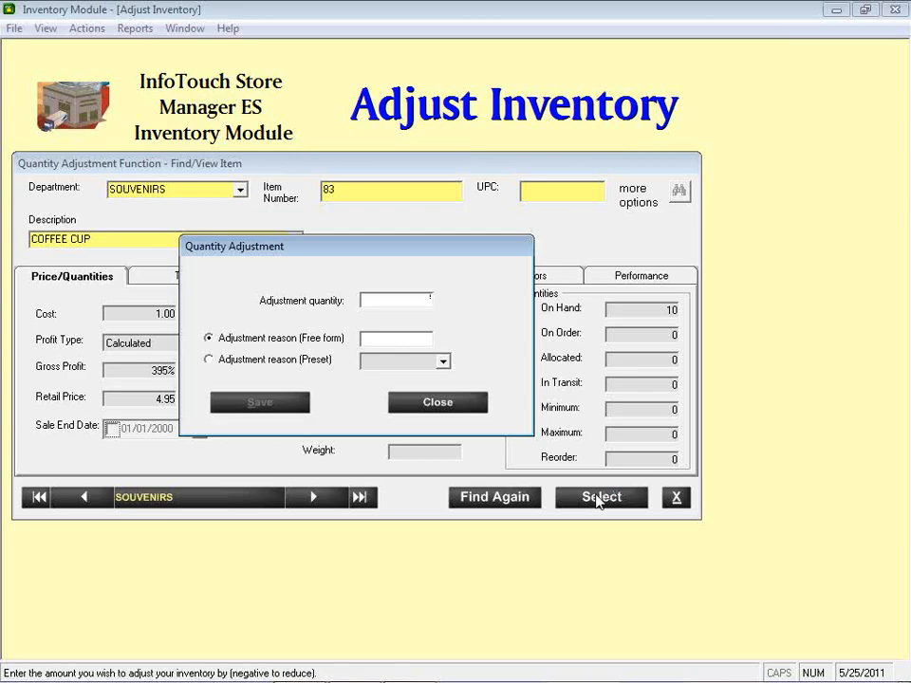
text(-1)
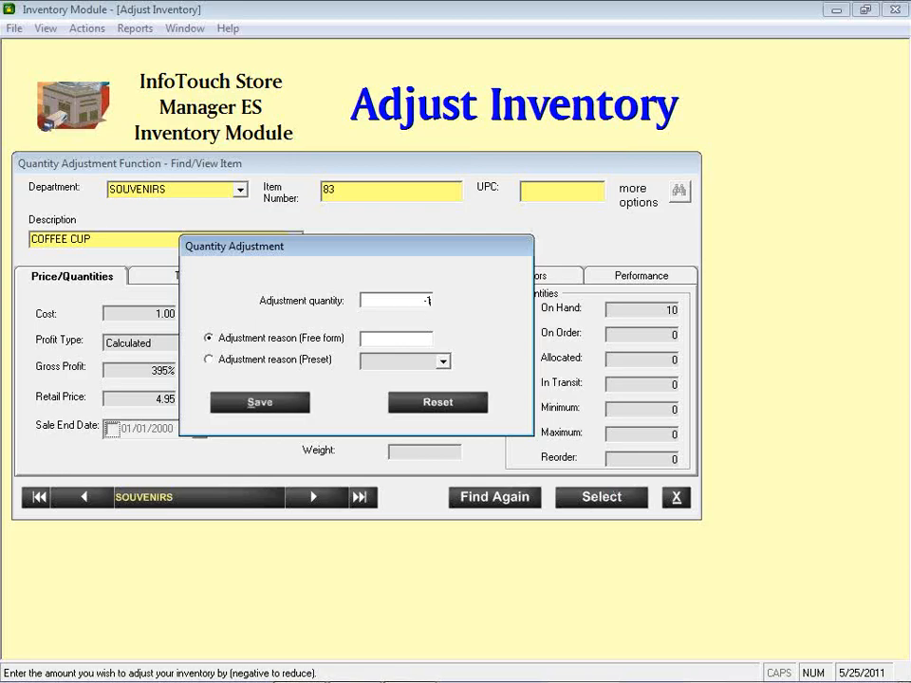
Step: Enter "Broken" as the free-form reason for the coffee cup's adjustment
click(378, 339)
text(Broken)
key(BackSpace)
key(BackSpace)
key(BackSpace)
text(ken)
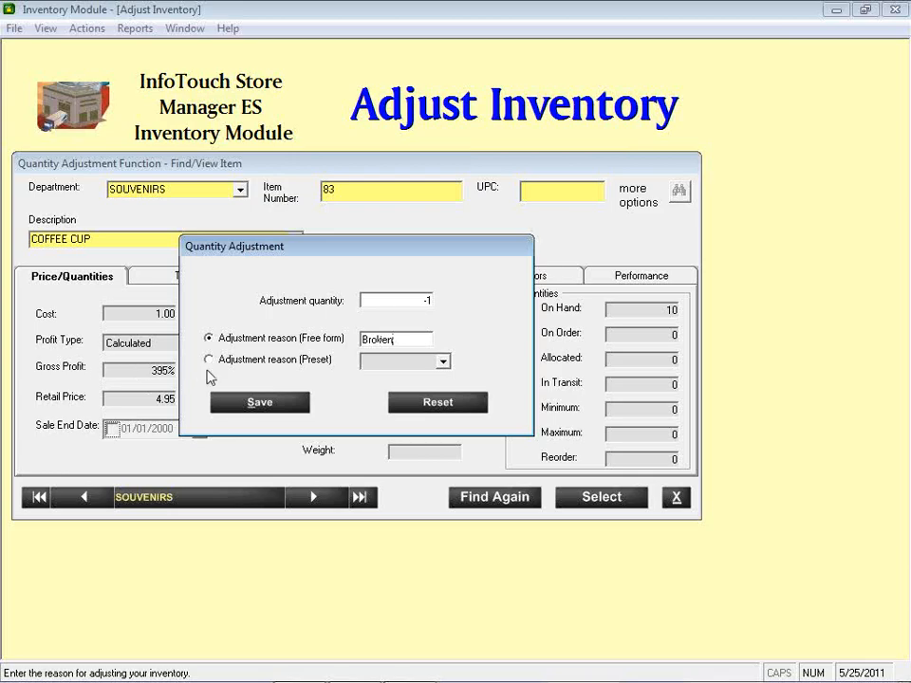
Step: Choose the preset reason Damaged for the coffee cup's adjustment, save it and exit the Adjust Inventory functions
click(215, 362)
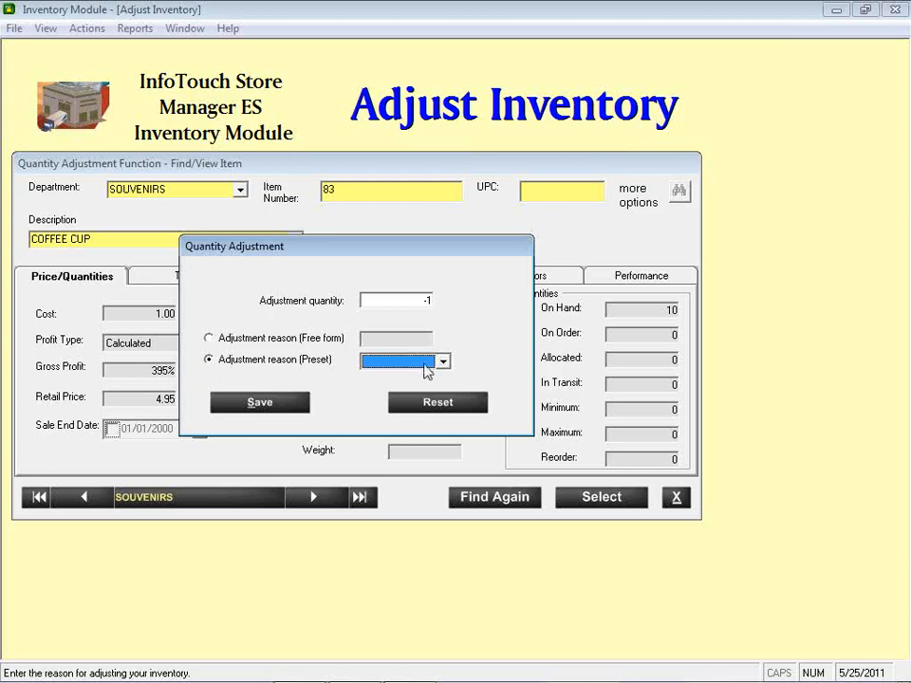
click(442, 361)
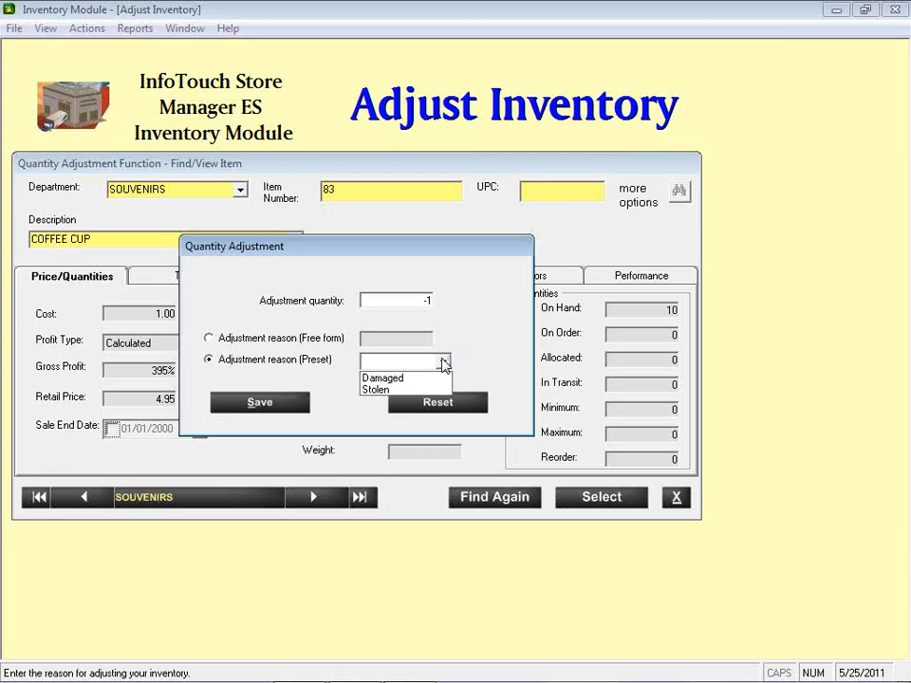
click(382, 378)
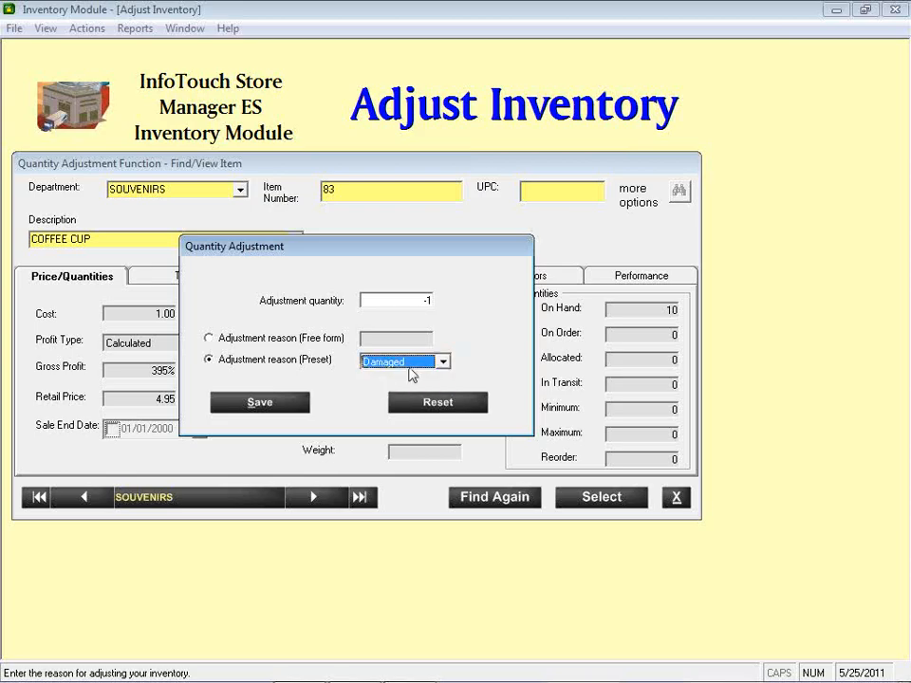
click(262, 406)
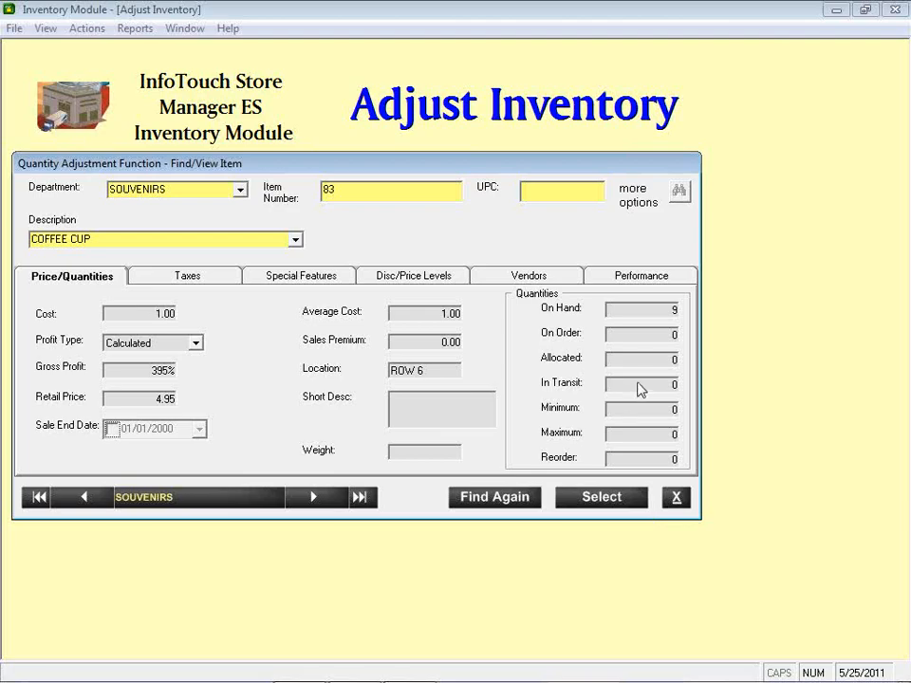
click(676, 498)
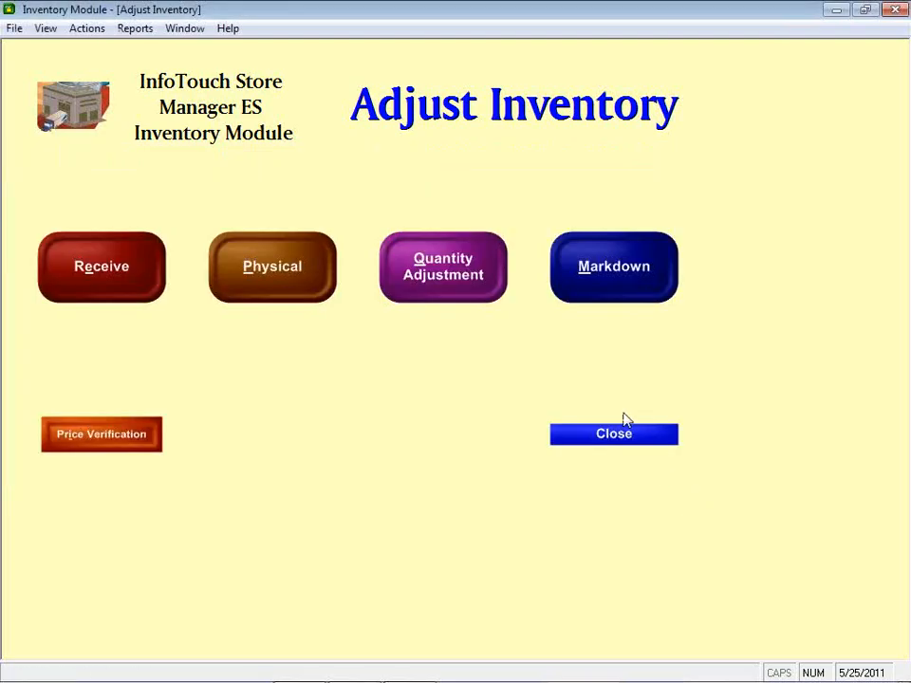
click(625, 434)
Step: Preview the Adjustment Audit report with its current preferences, examine it across to the Reason column, and close it
click(160, 361)
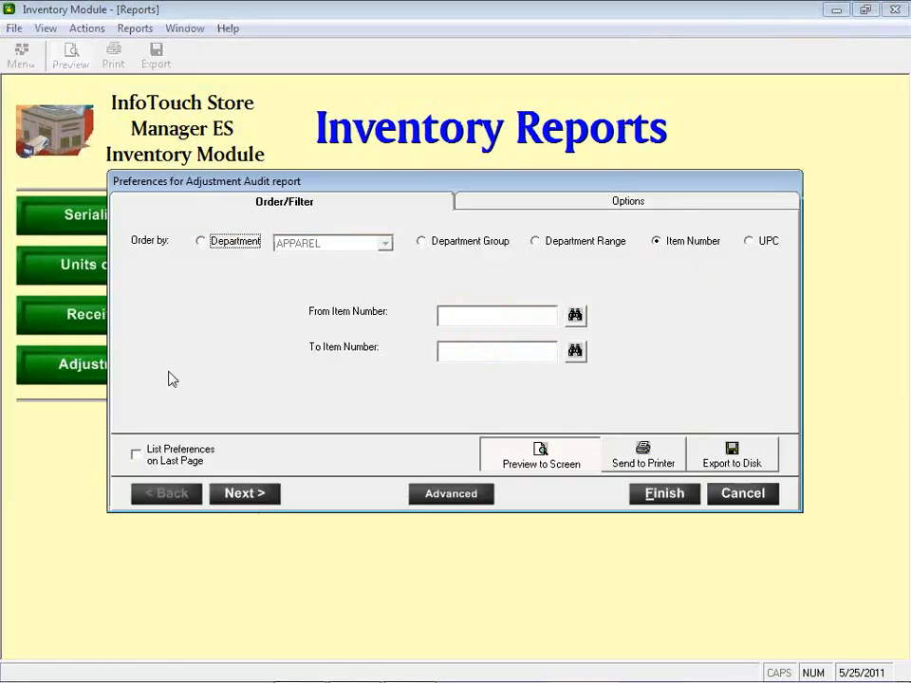
click(657, 497)
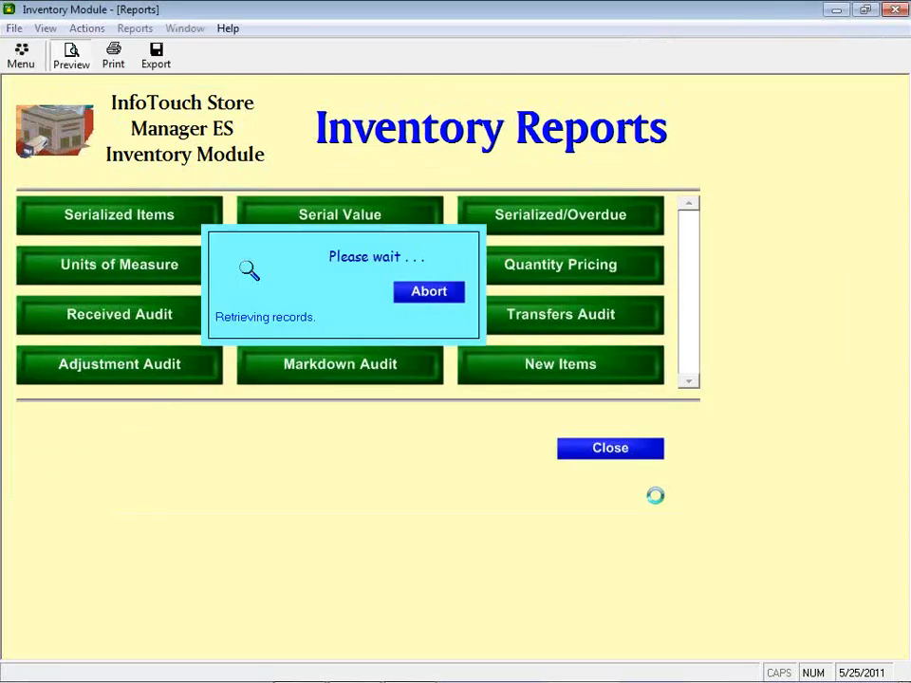
scroll(660, 503, right, 3)
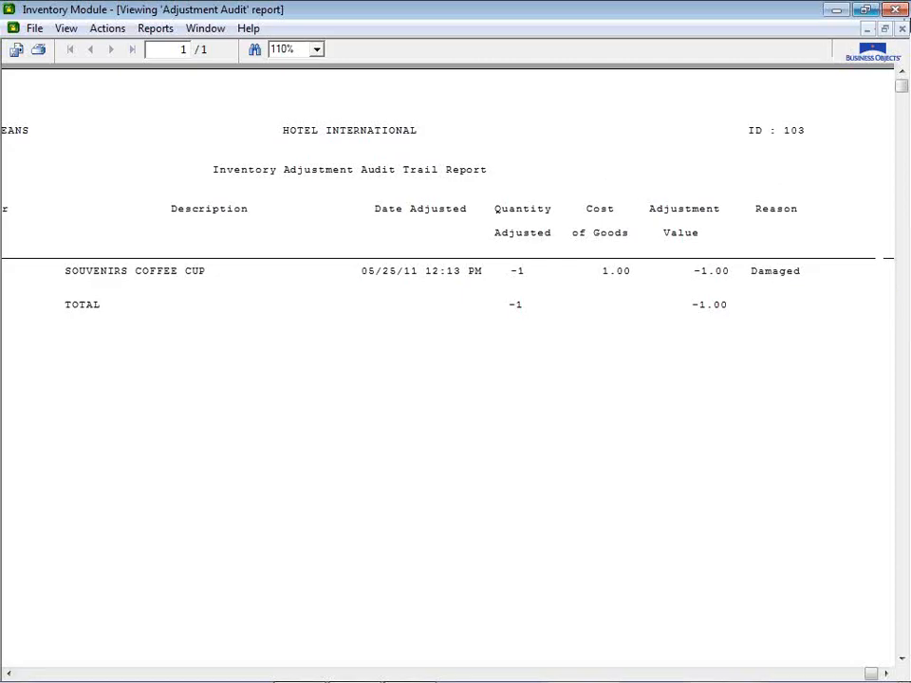
click(903, 30)
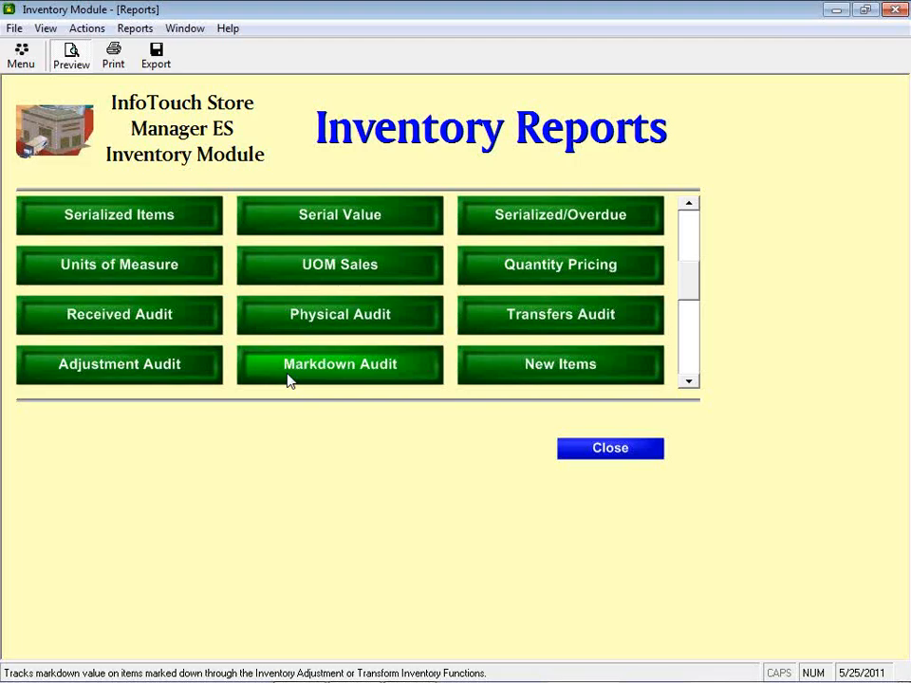
Step: Check the New Items report's date range, preview the report across its full width, and close it
click(583, 373)
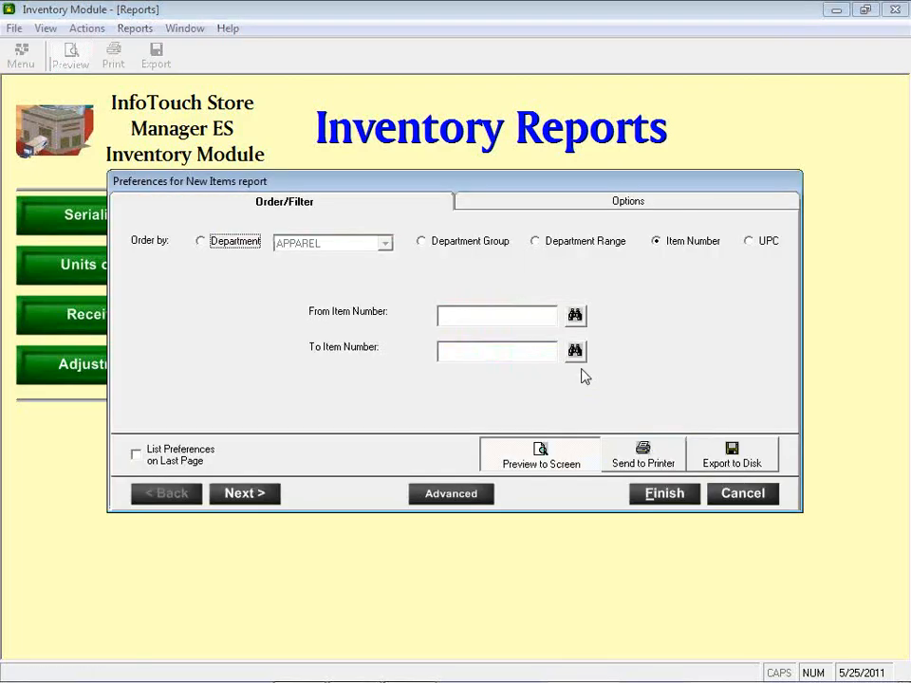
click(699, 205)
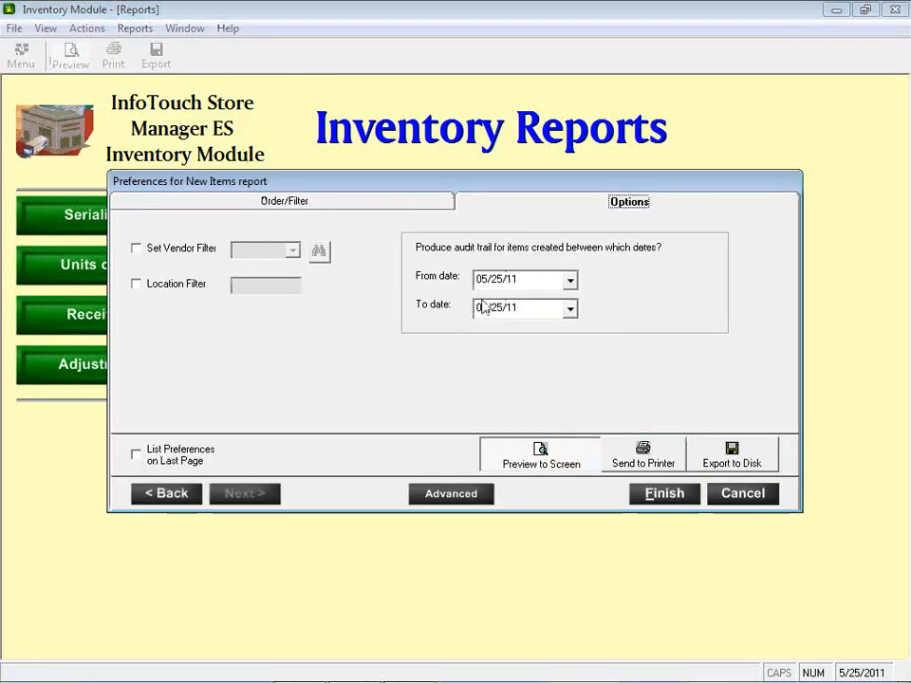
click(664, 494)
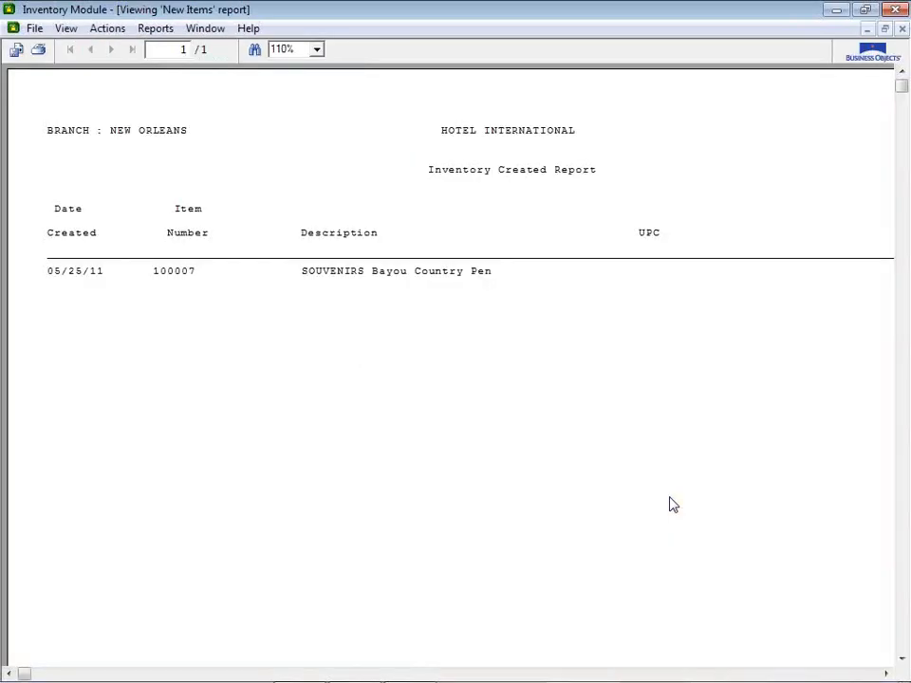
scroll(673, 505, right, 2)
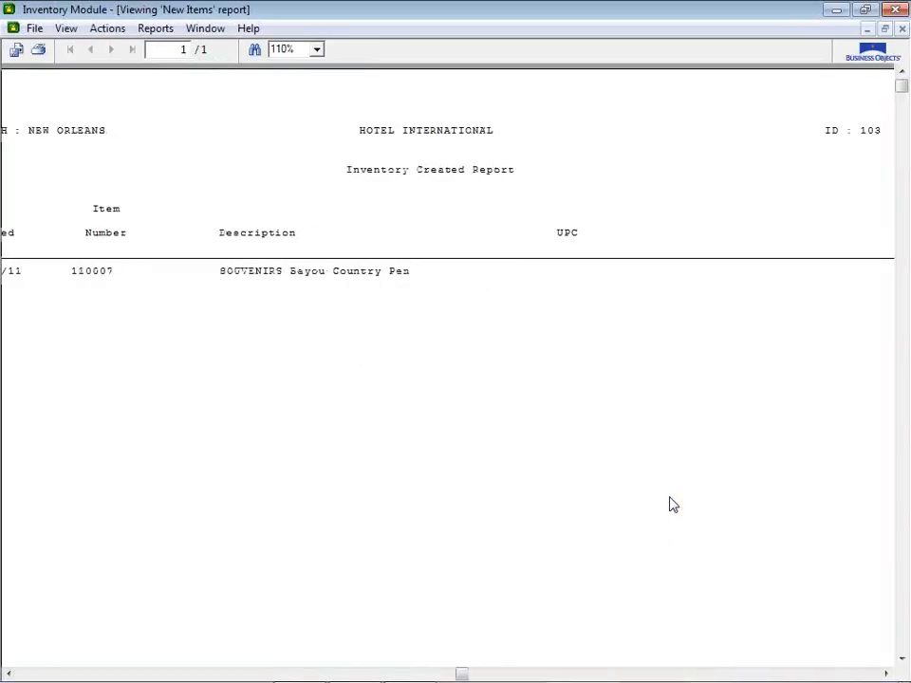
scroll(673, 505, right, 2)
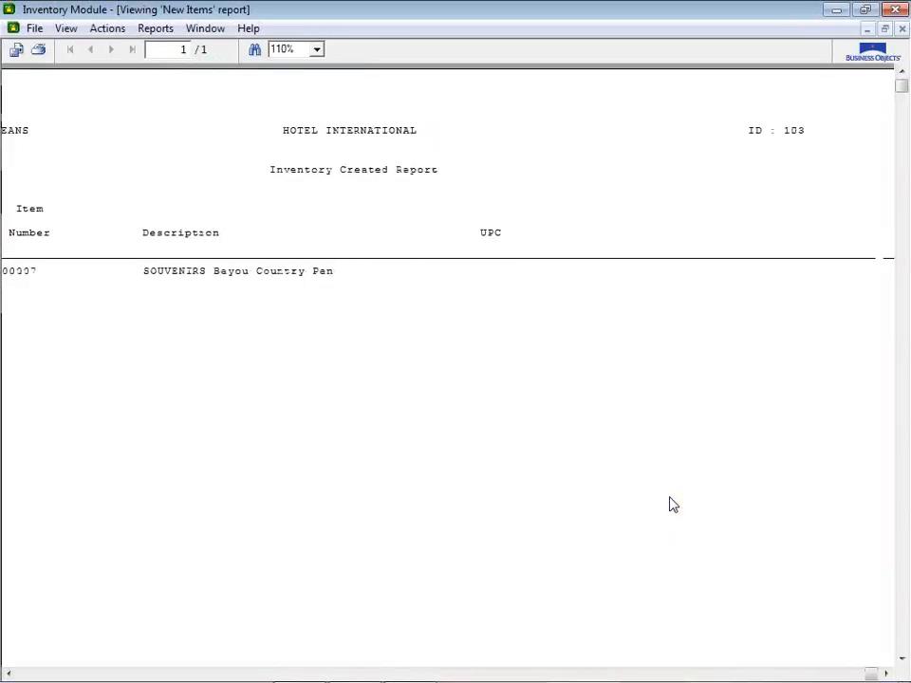
scroll(673, 505, left, 4)
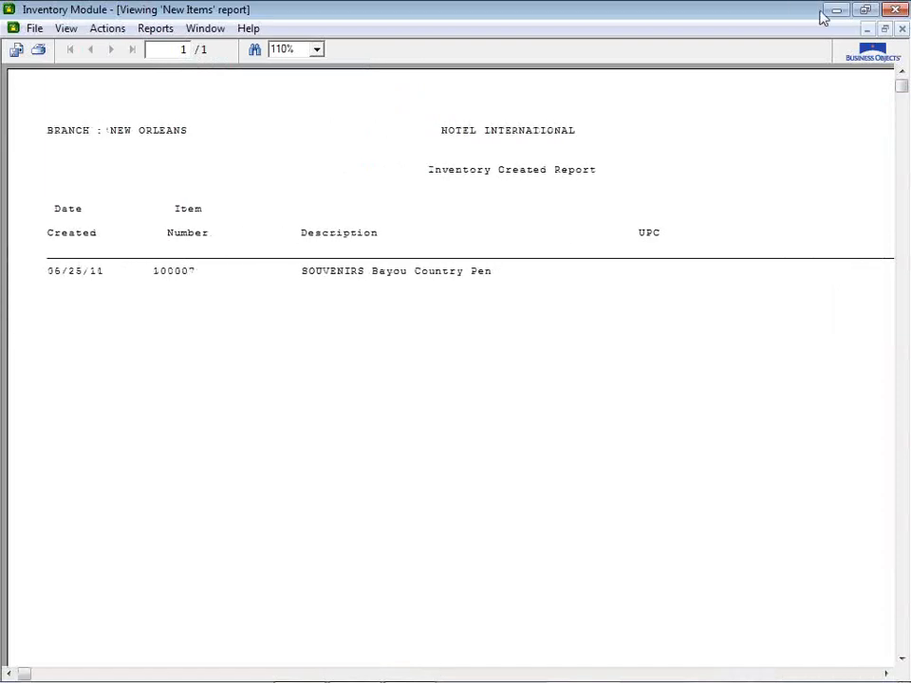
click(901, 30)
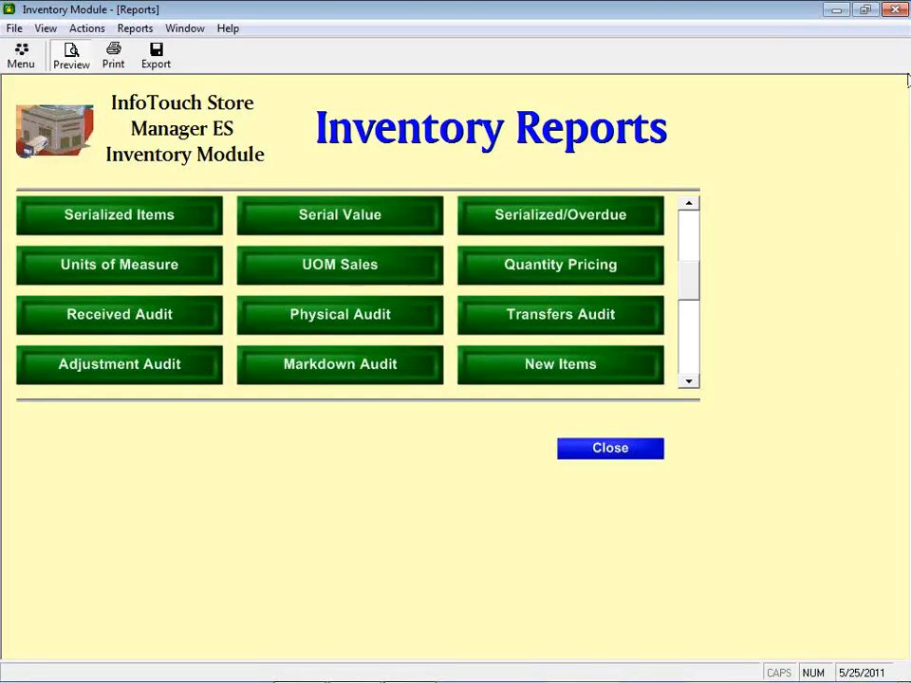
Step: Check the Price Change Audit report's options, preview it for retail prices with the current date range, and close it
click(687, 382)
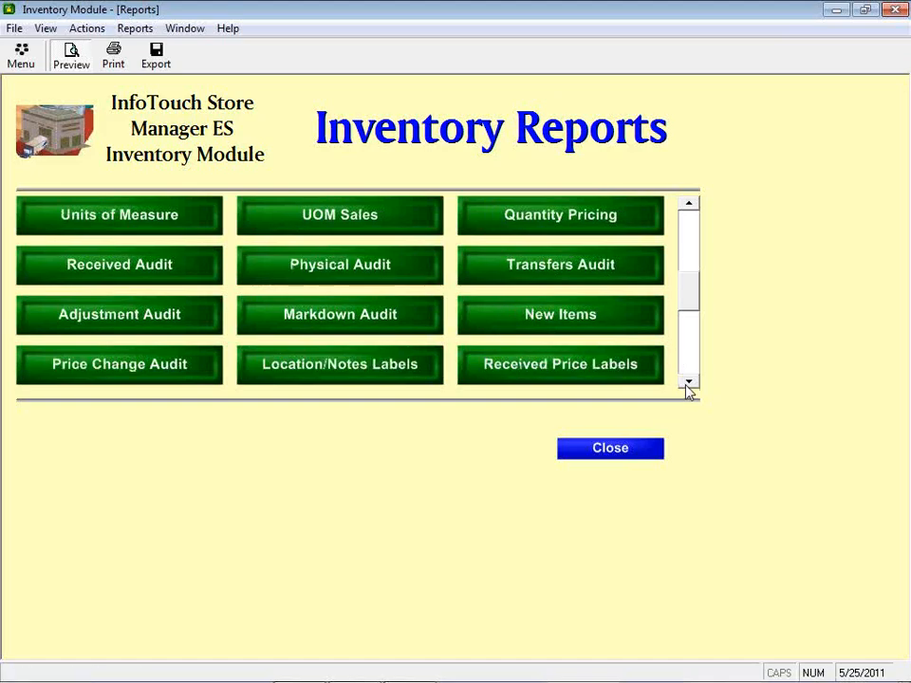
click(160, 373)
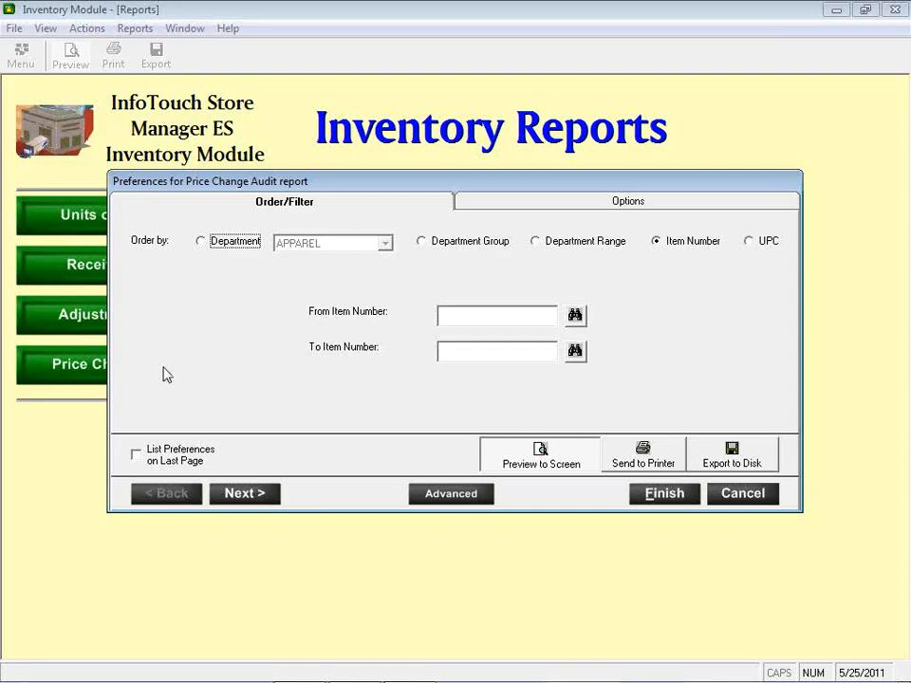
click(483, 202)
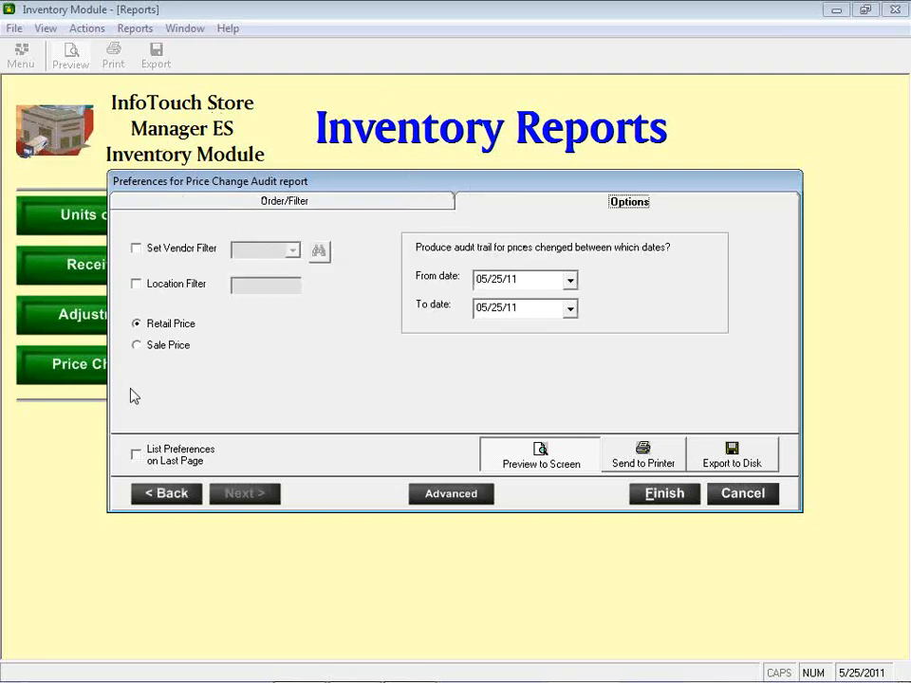
click(634, 499)
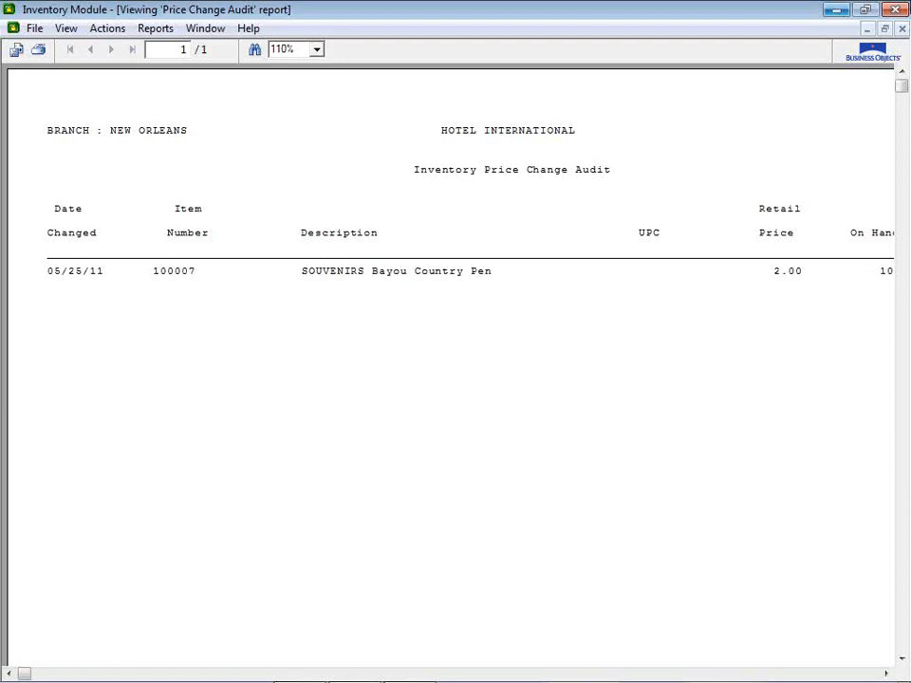
click(902, 30)
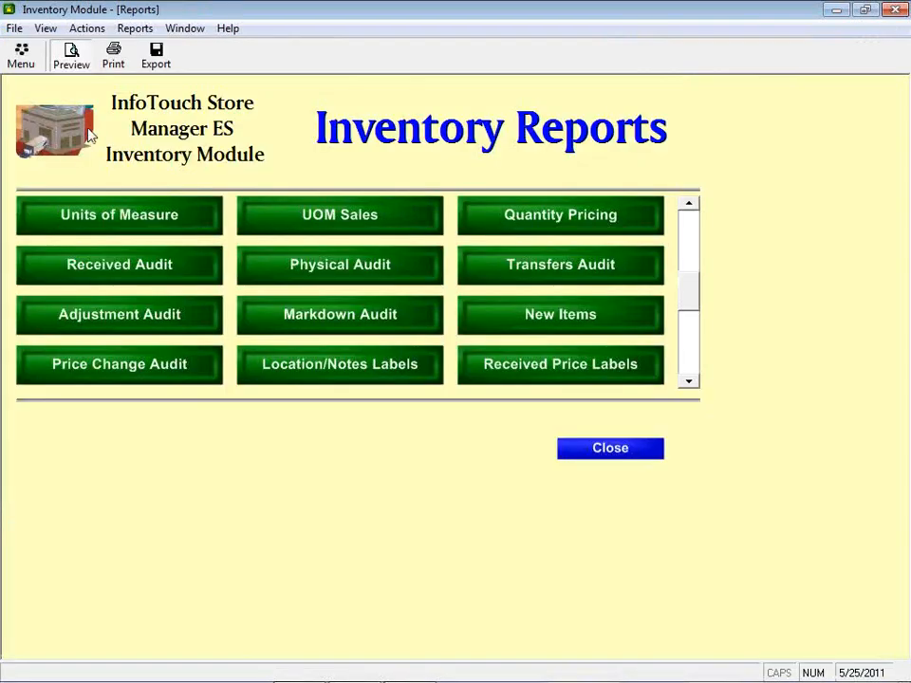
Step: Set the retail price of item number 50, the May issue of Fortune, to 2.50, save the item and close Modify Inventory
click(89, 29)
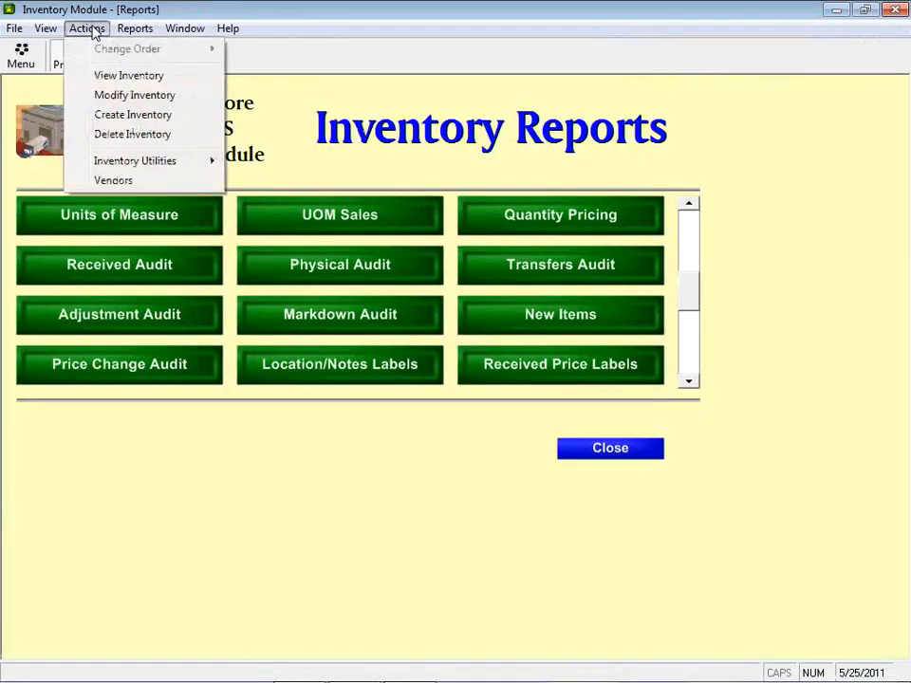
click(133, 95)
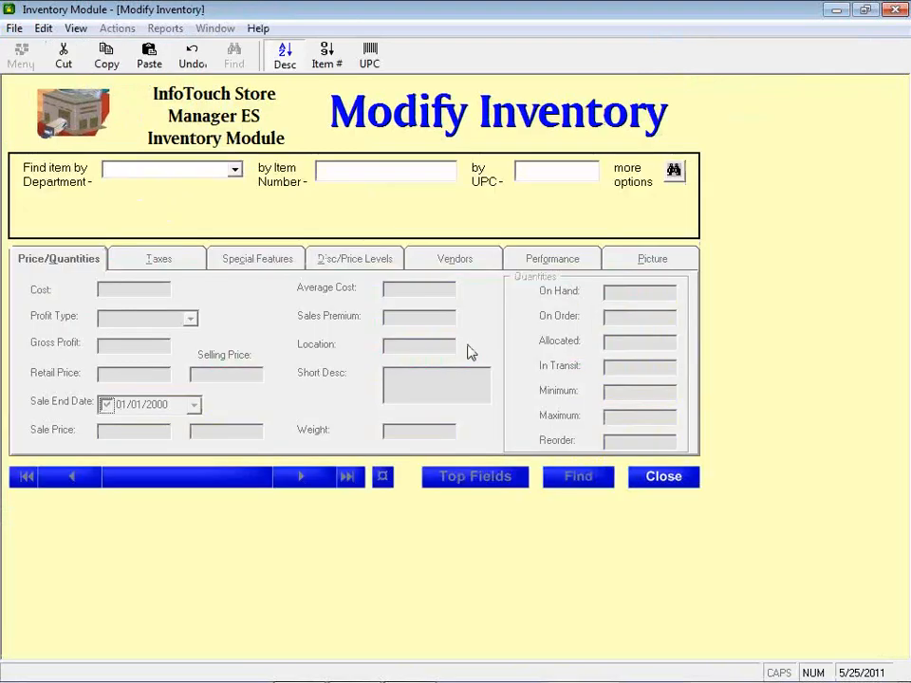
key(Tab)
text(50)
key(Tab)
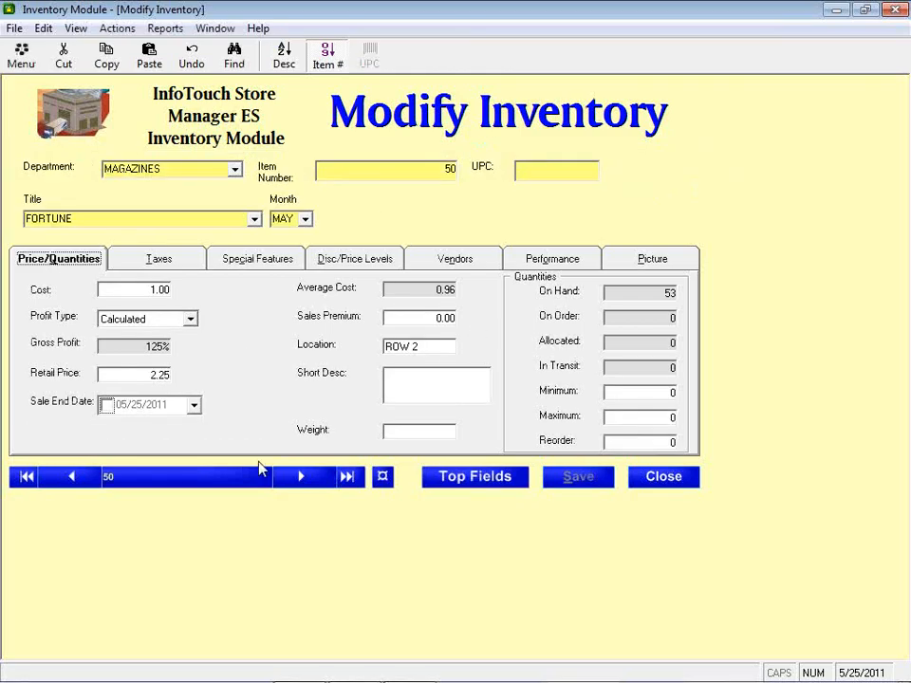
click(156, 375)
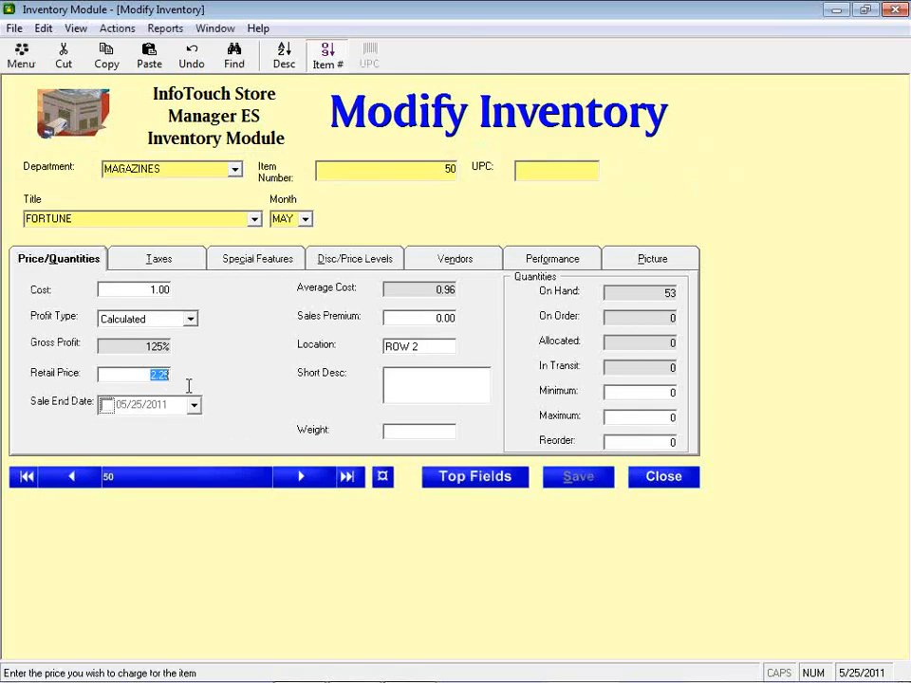
text(25)
key(BackSpace)
text(.50)
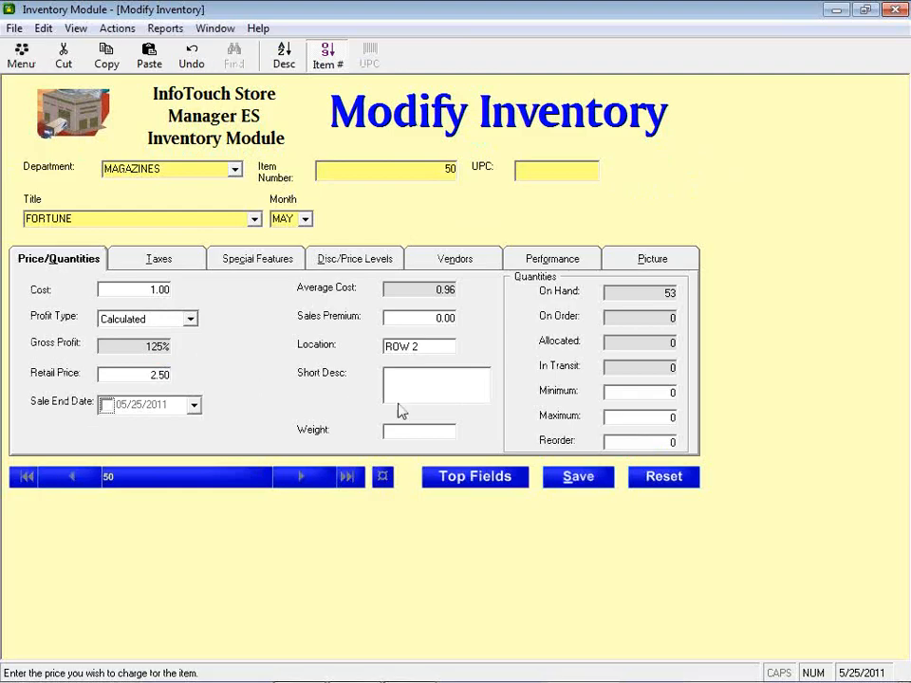
click(579, 477)
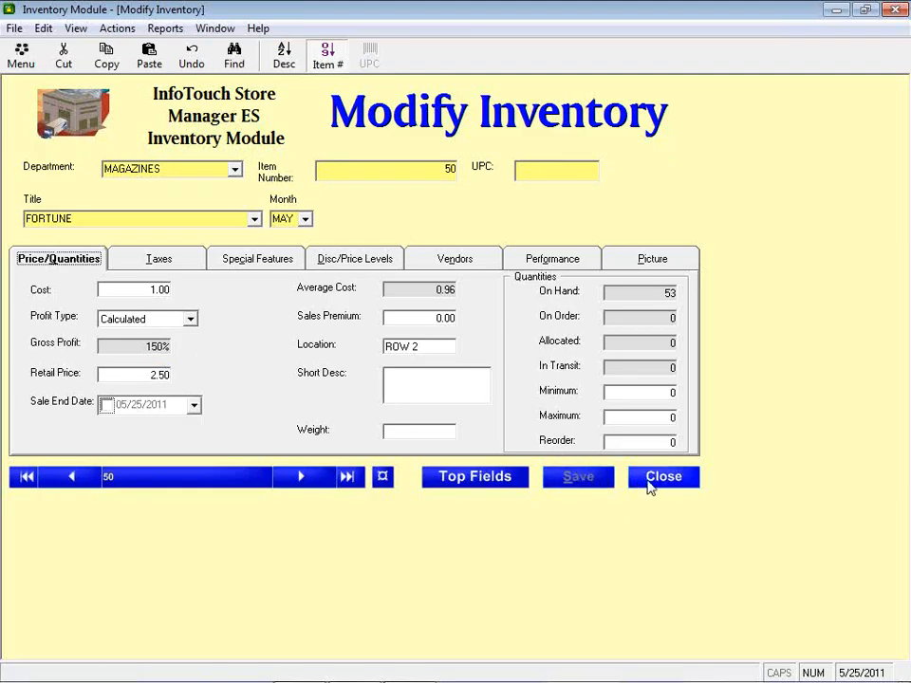
click(652, 484)
Step: Preview the Price Change Audit report with its current preferences, examine it across to the On Hand column, and close it
click(29, 357)
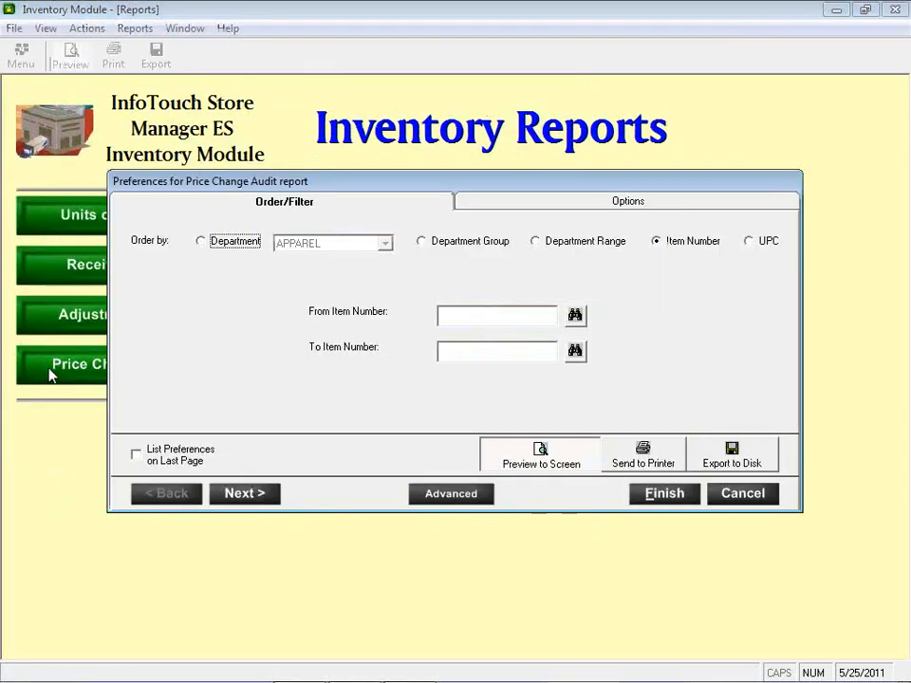
key(Return)
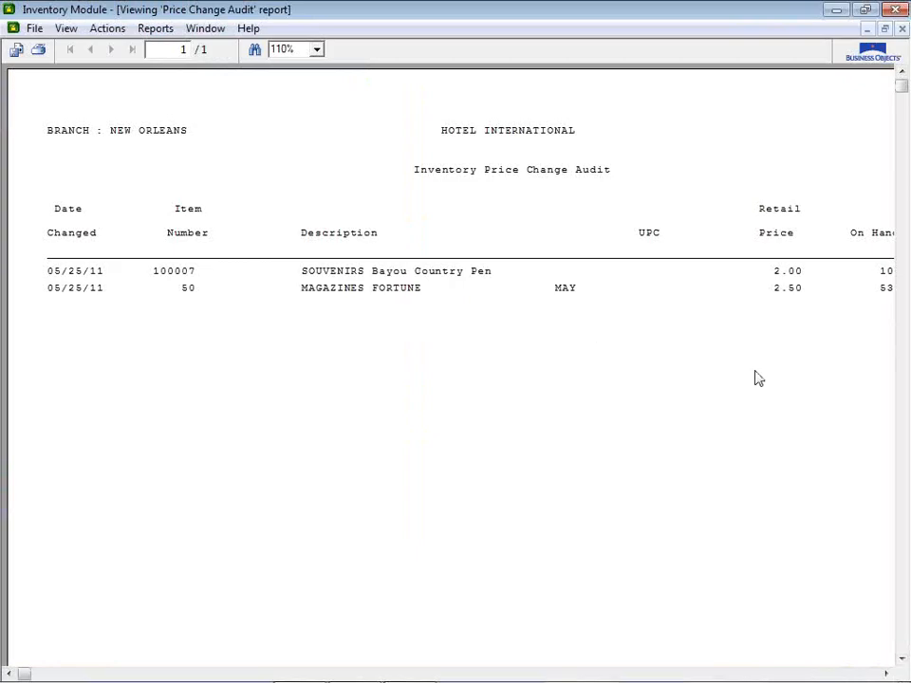
scroll(759, 379, right, 3)
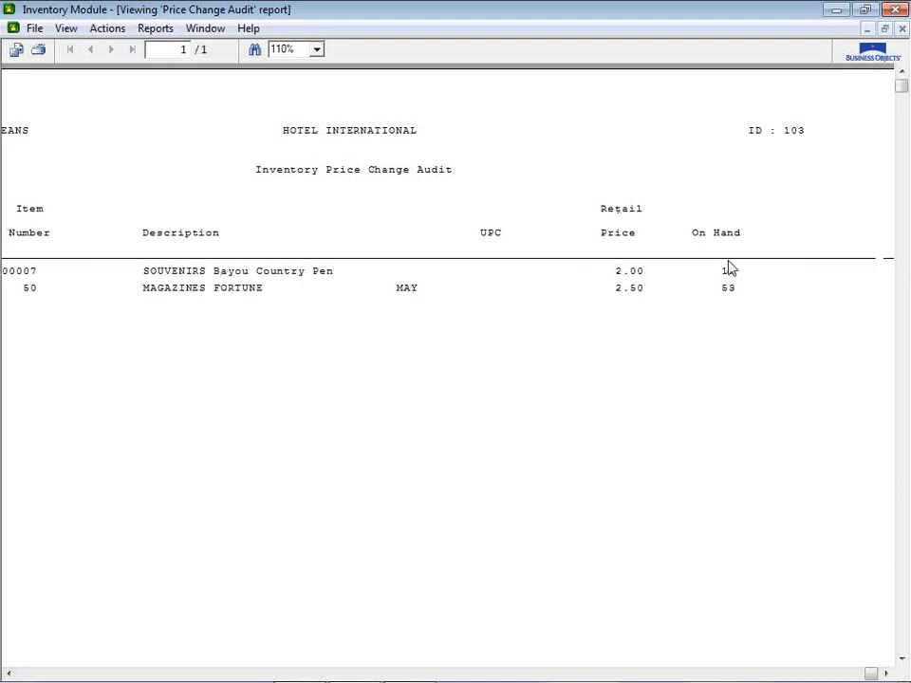
click(902, 29)
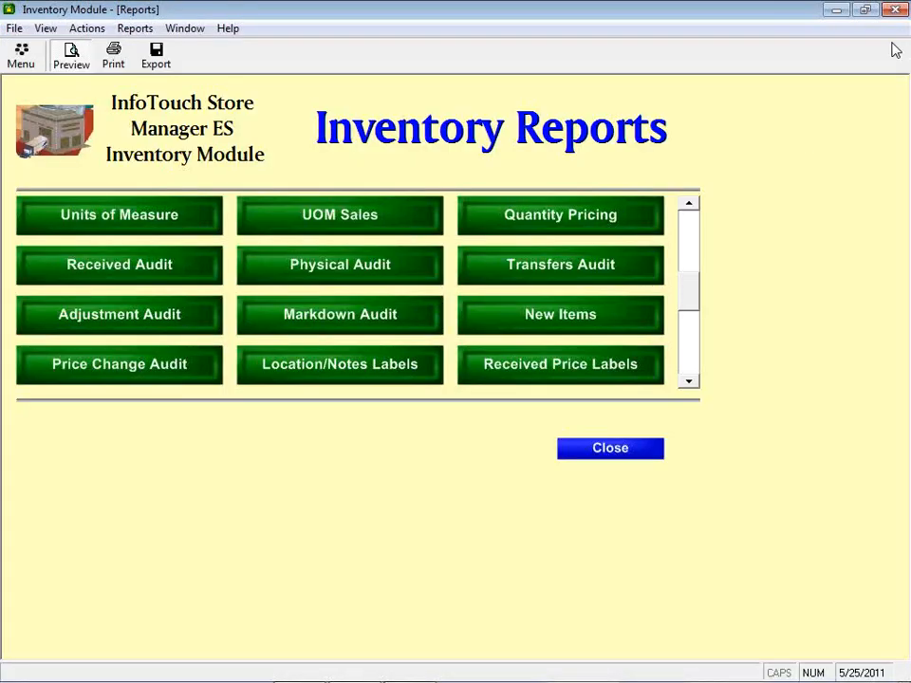
Step: Preview the Price Change Audit report for Sale Price instead of retail price and examine it across its full width
click(114, 375)
click(691, 205)
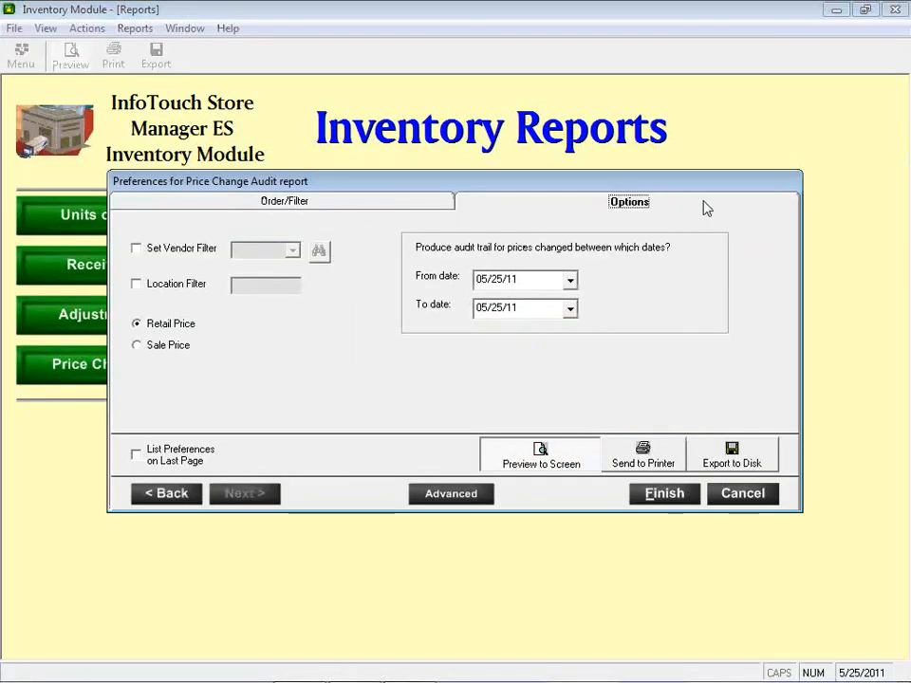
click(149, 351)
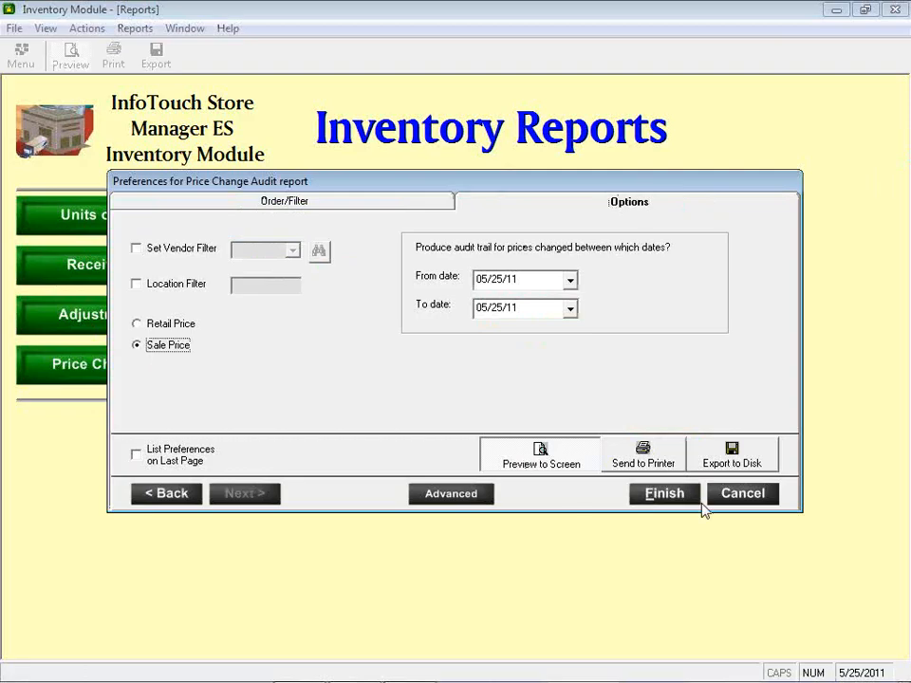
click(662, 492)
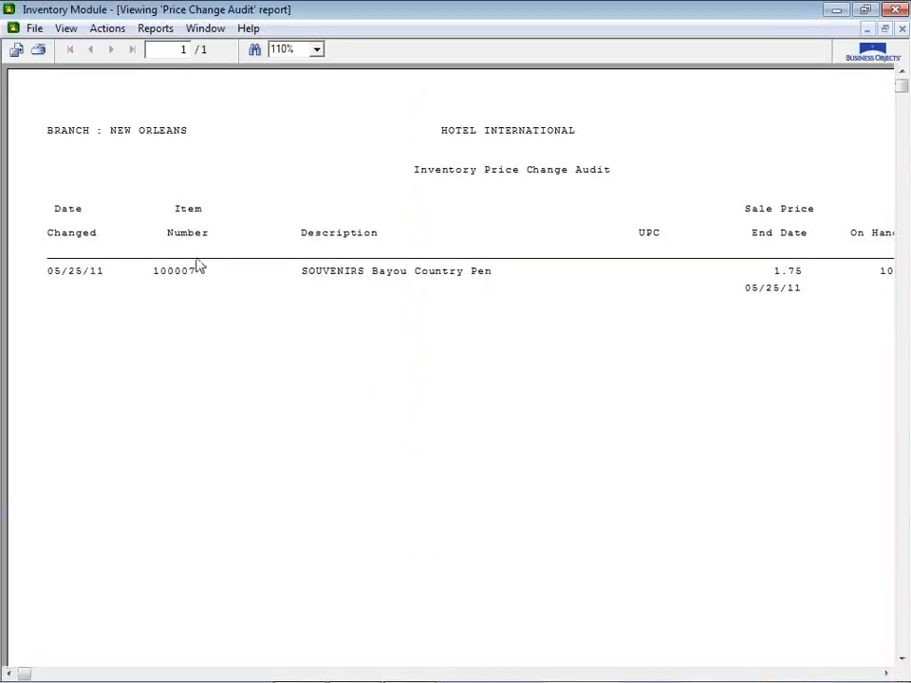
click(556, 279)
scroll(558, 286, right, 3)
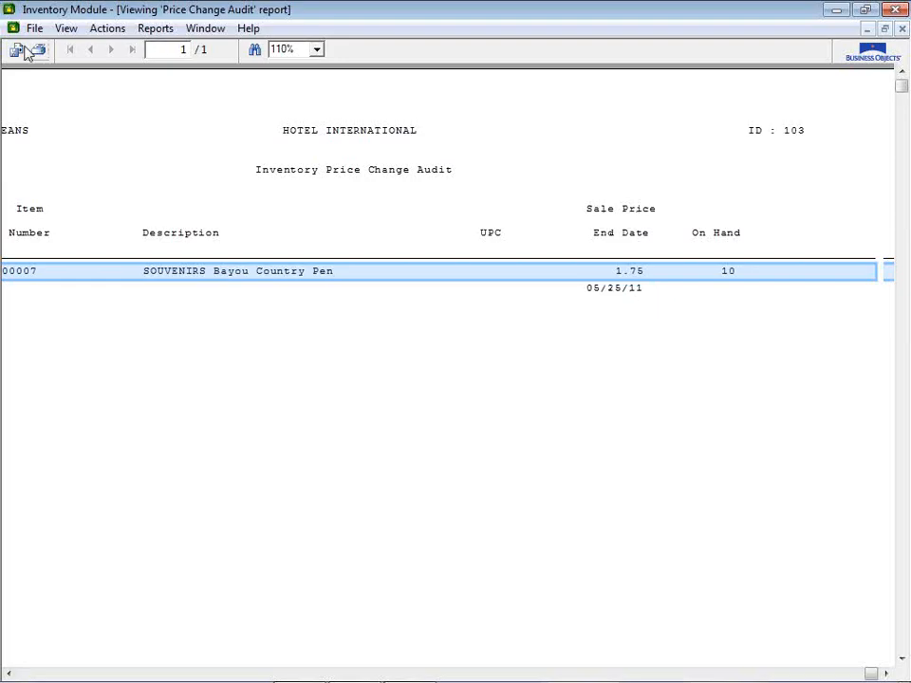
Step: View the Bayou Country Pen in the Souvenirs department to check its sale price and end date, and close the item and the report
click(111, 30)
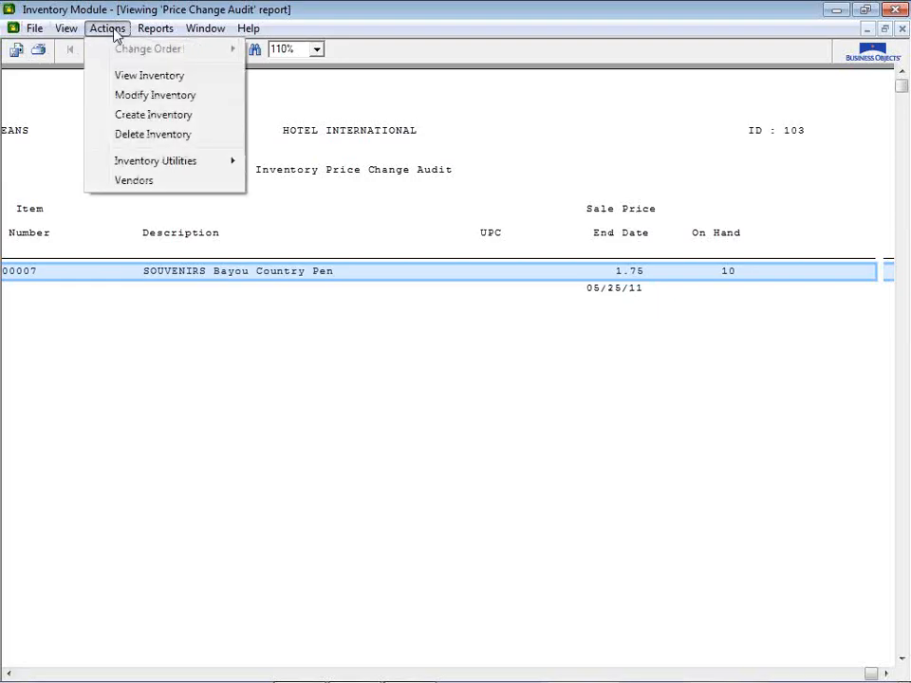
click(141, 77)
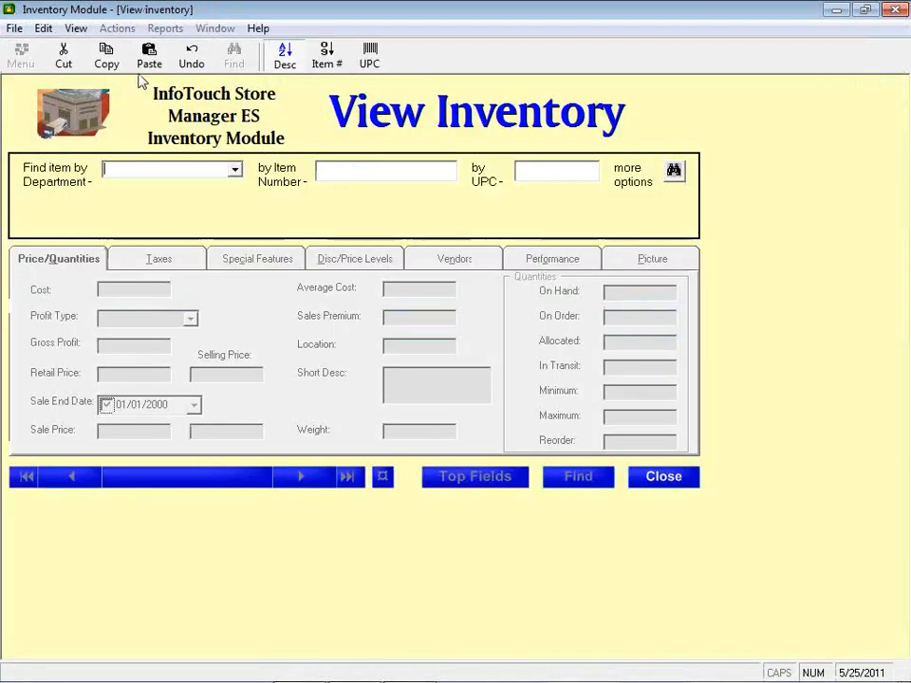
text(sou)
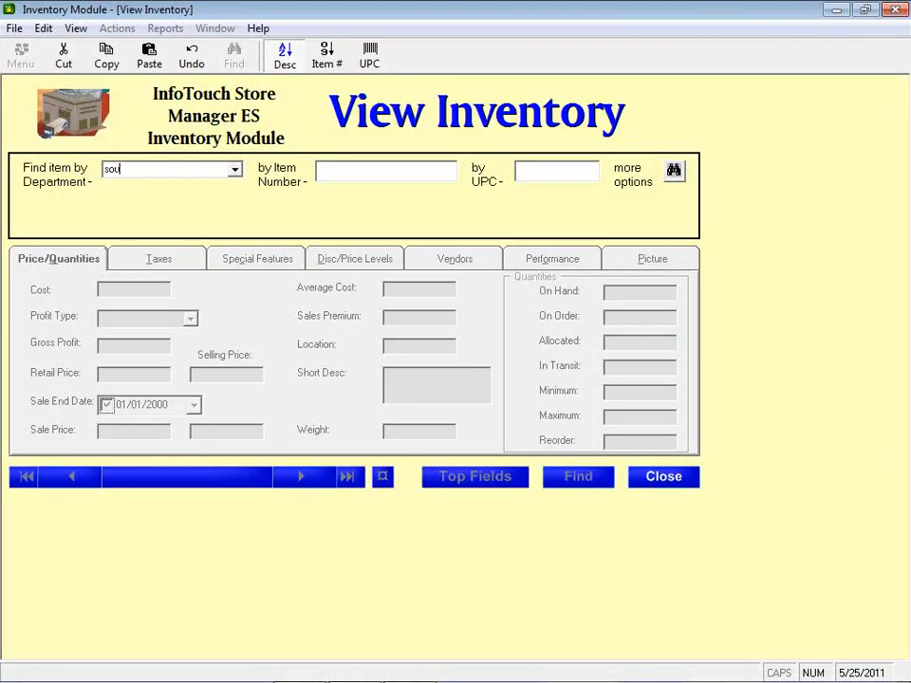
key(Tab)
text(b)
key(Return)
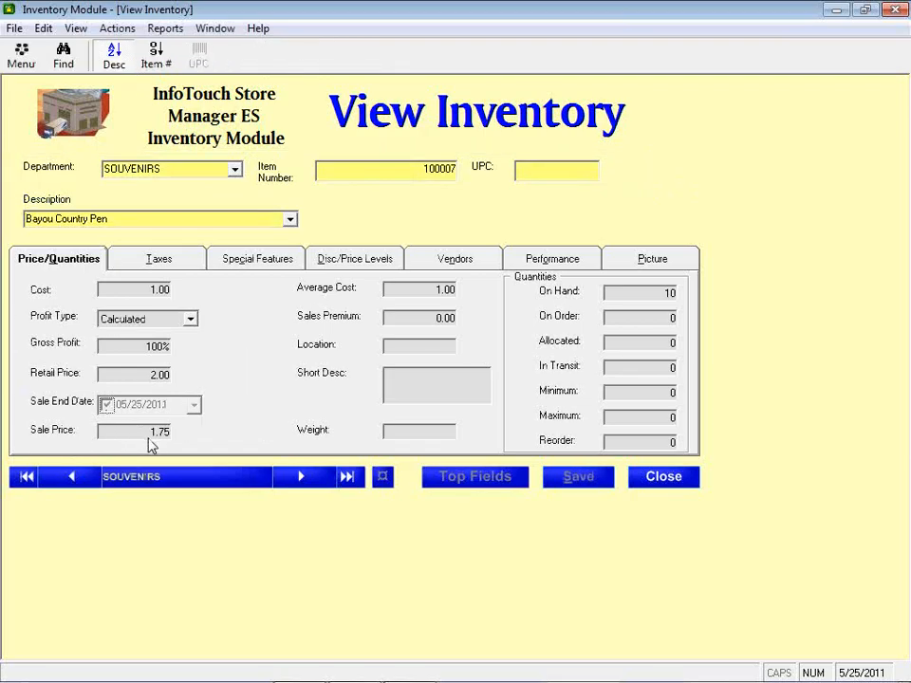
click(692, 482)
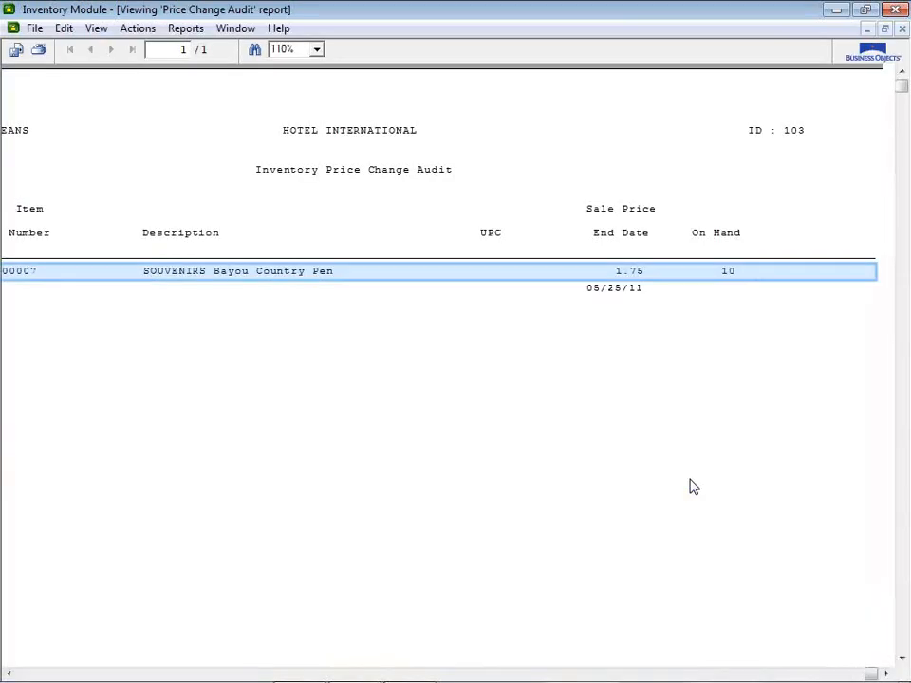
click(902, 31)
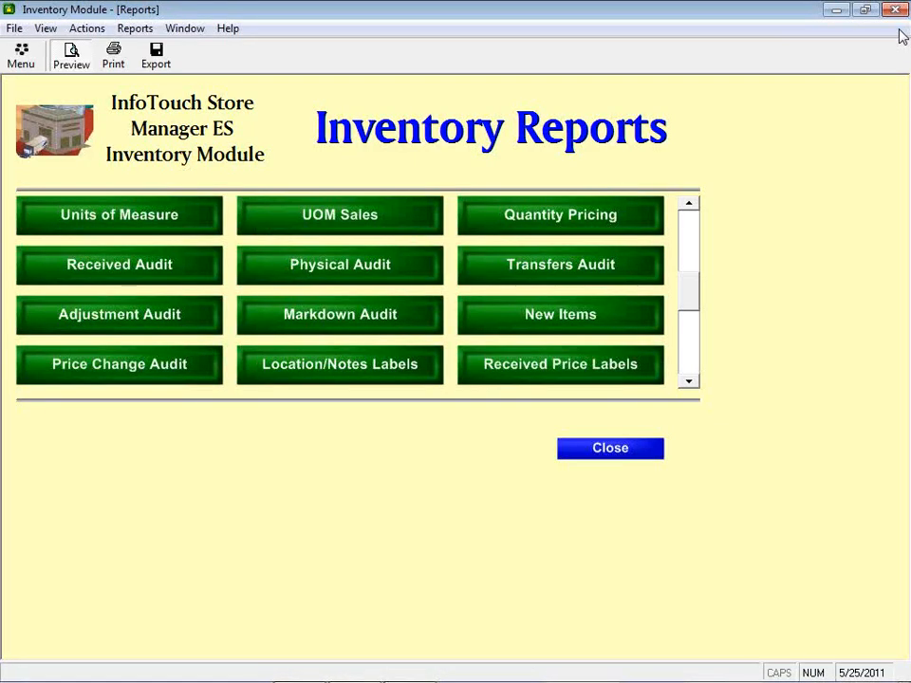
Step: Open the Location/Notes Labels report preferences and order the labels by the NEWSPAPERS department
click(689, 382)
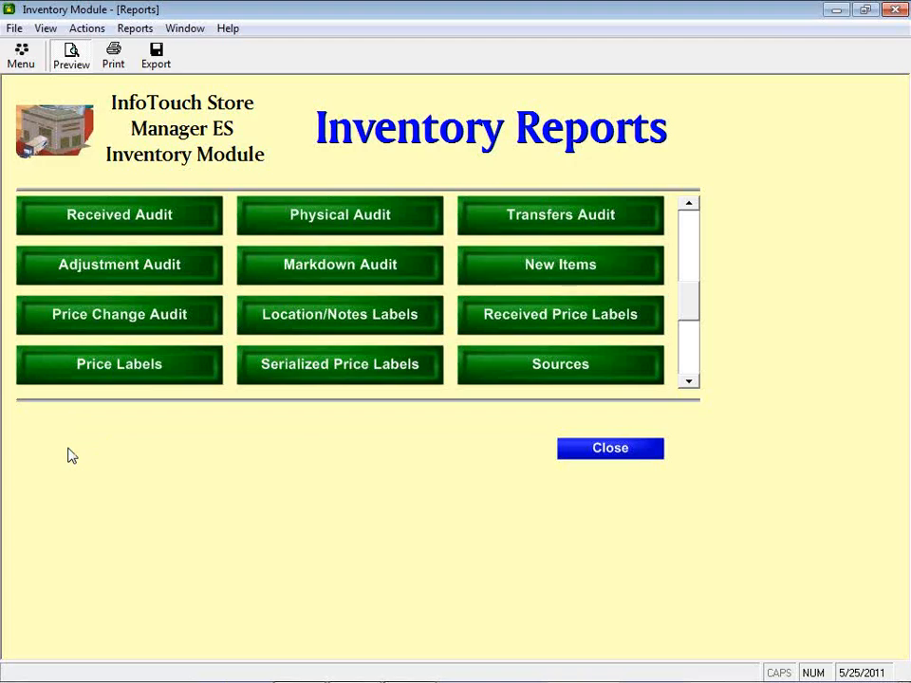
click(358, 321)
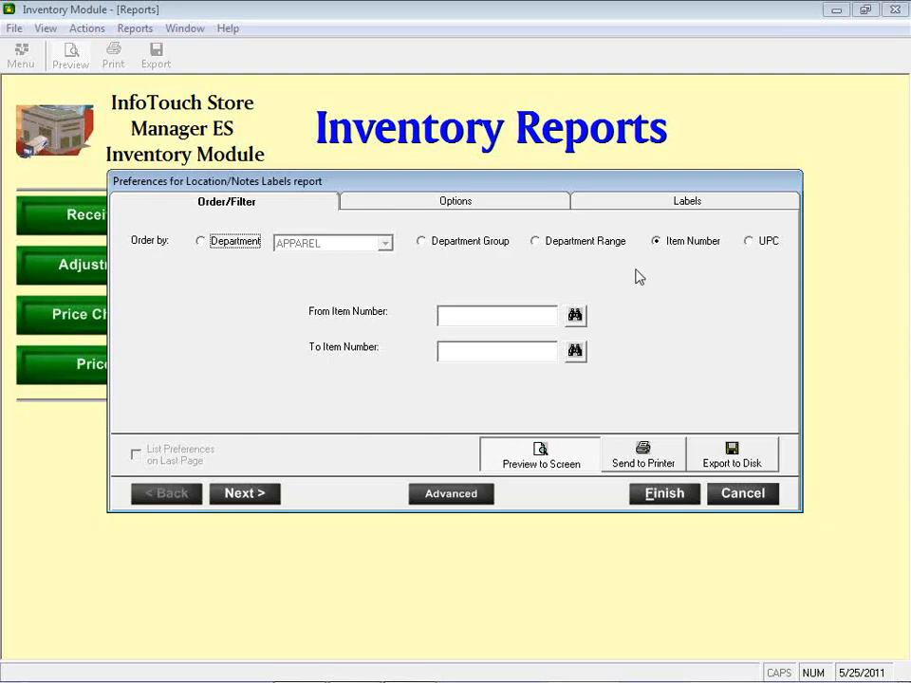
click(218, 245)
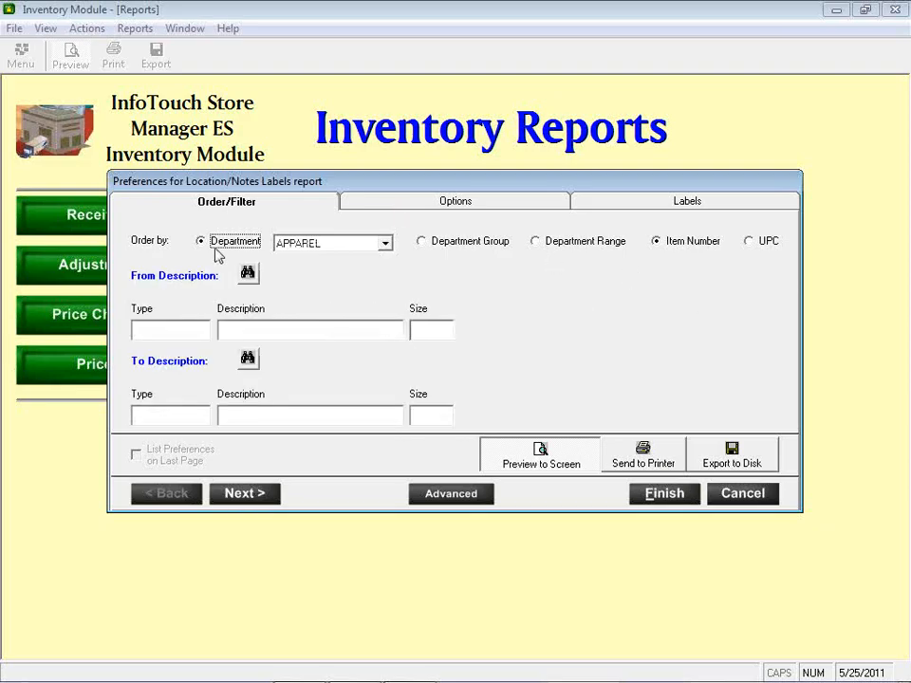
click(317, 245)
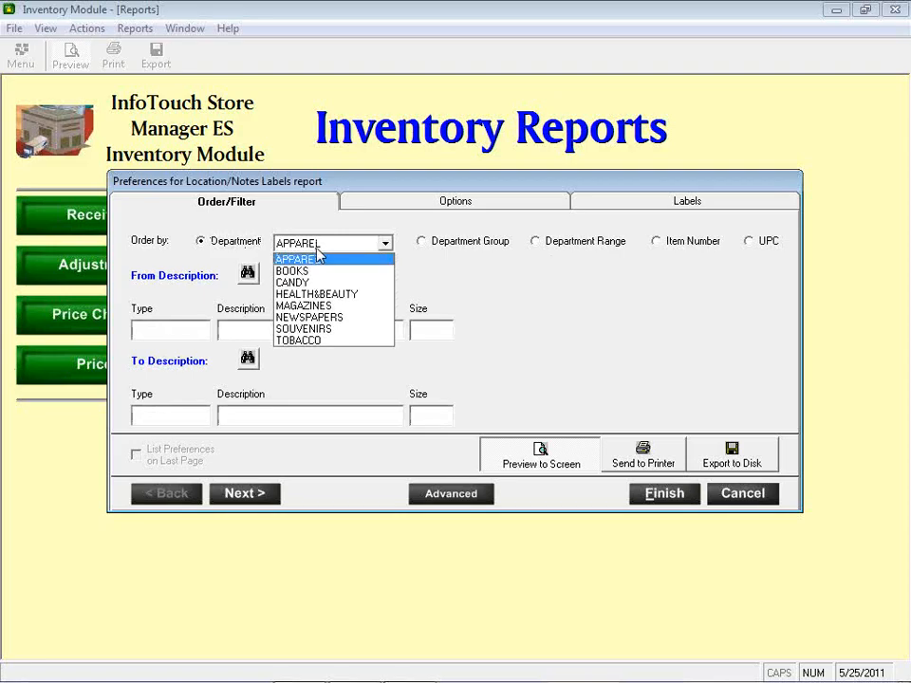
click(337, 317)
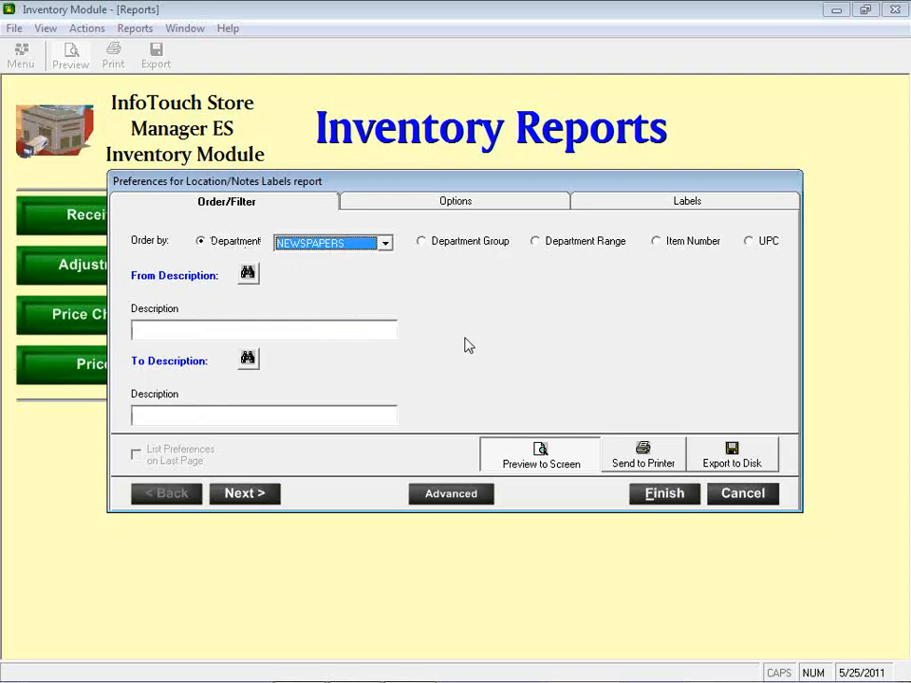
Step: Include the price on the location labels and set the number field to Print UPC if not blank
click(384, 203)
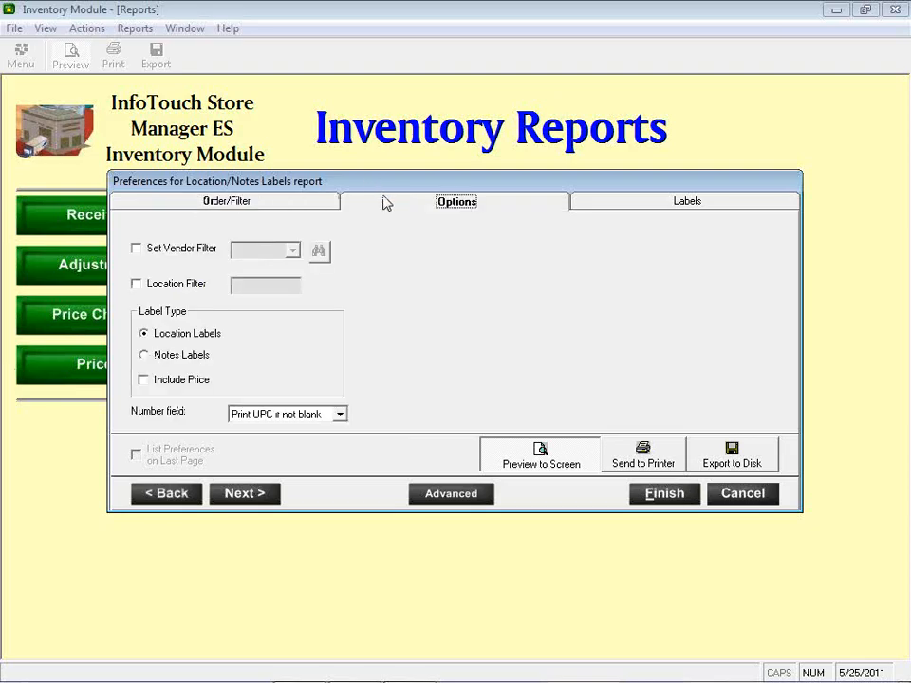
click(144, 381)
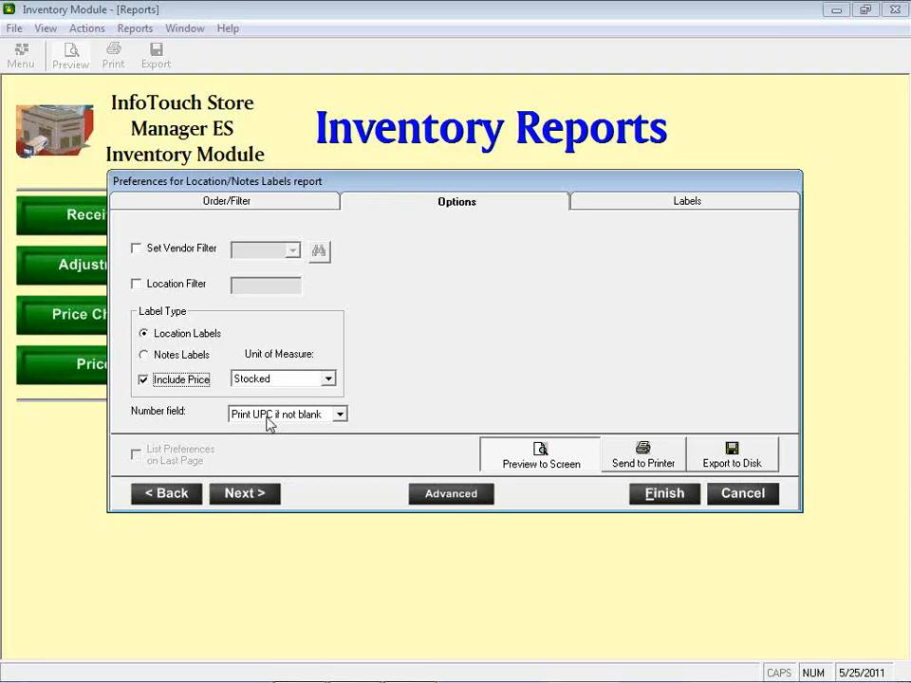
click(269, 415)
click(270, 425)
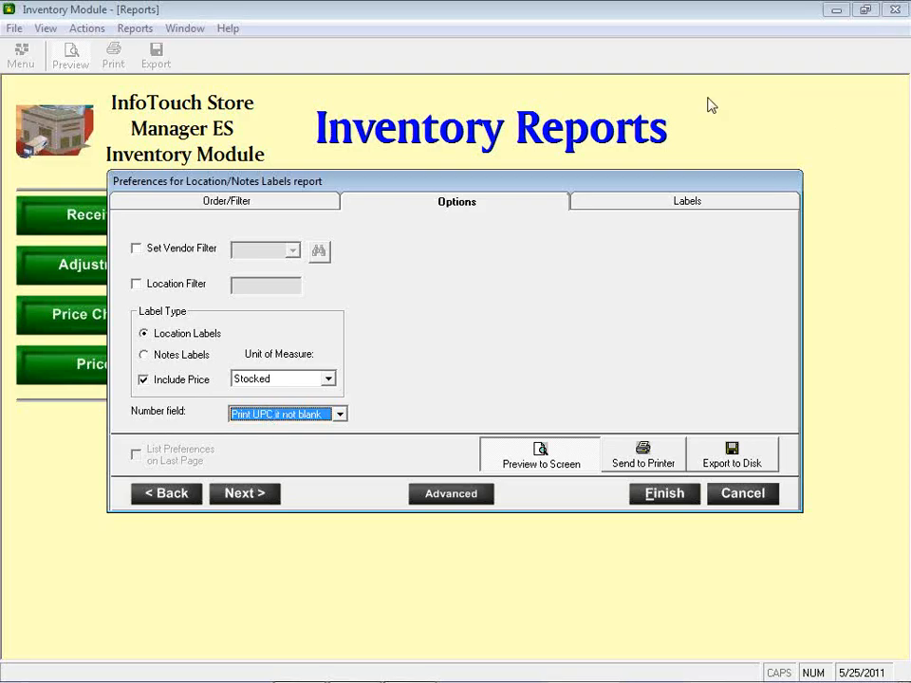
Step: Choose the label type Shipping Labels, 2 across x 5 down (Avery 5263), preview the location labels, and close the preview
click(687, 202)
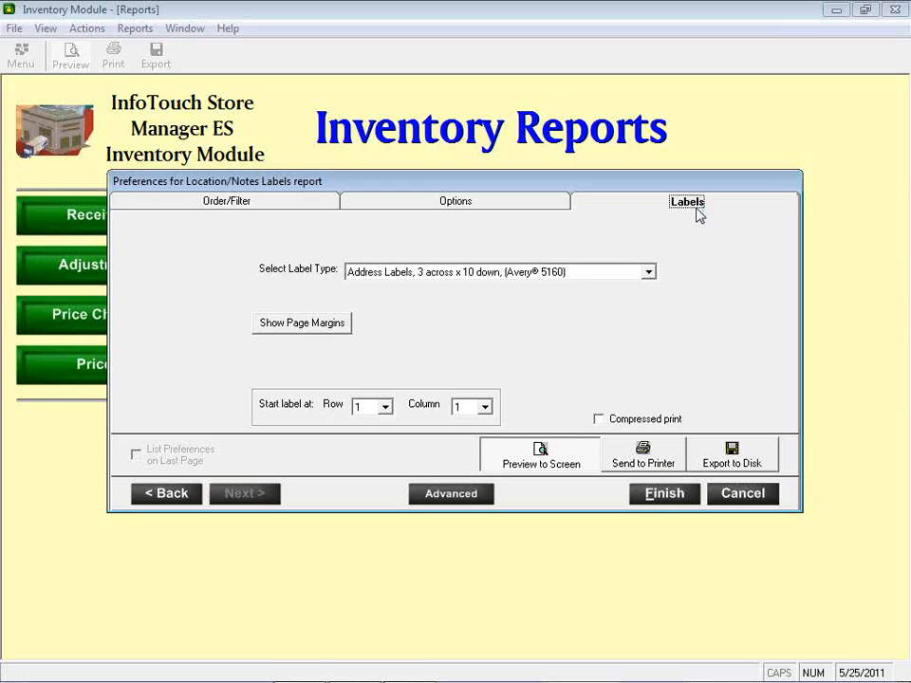
click(594, 280)
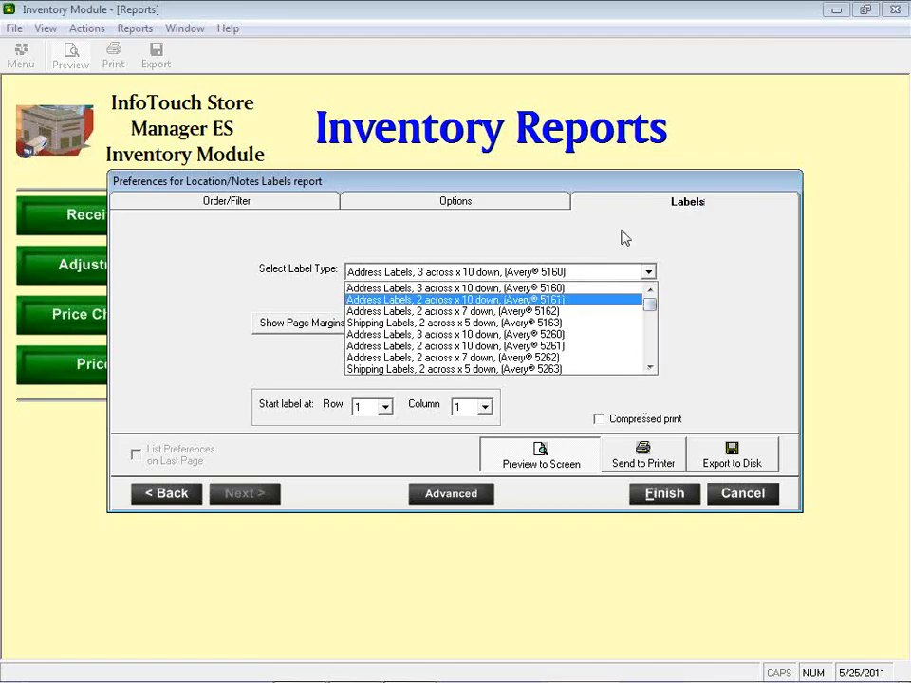
click(447, 371)
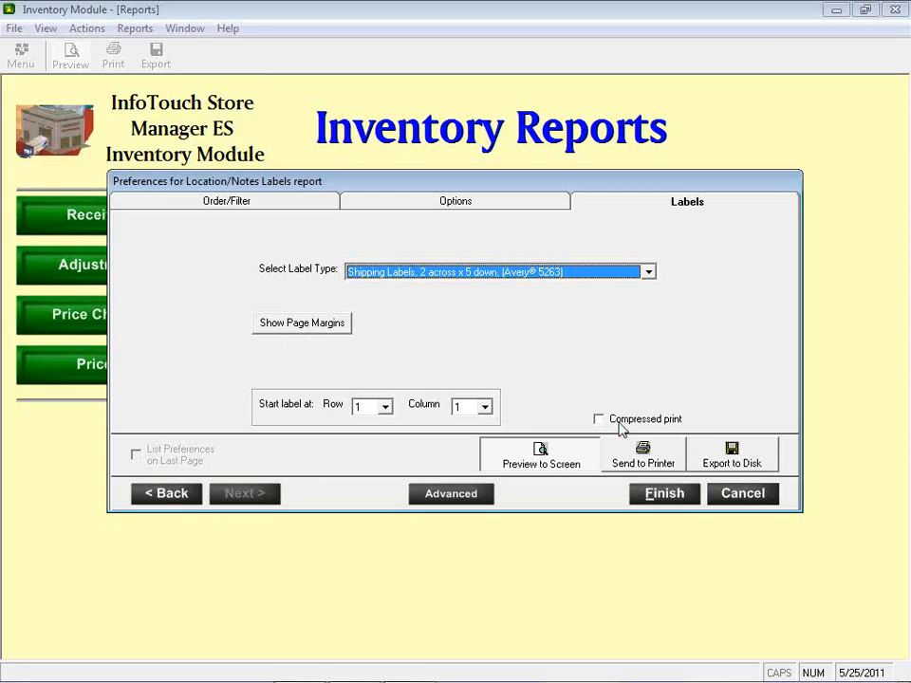
click(653, 495)
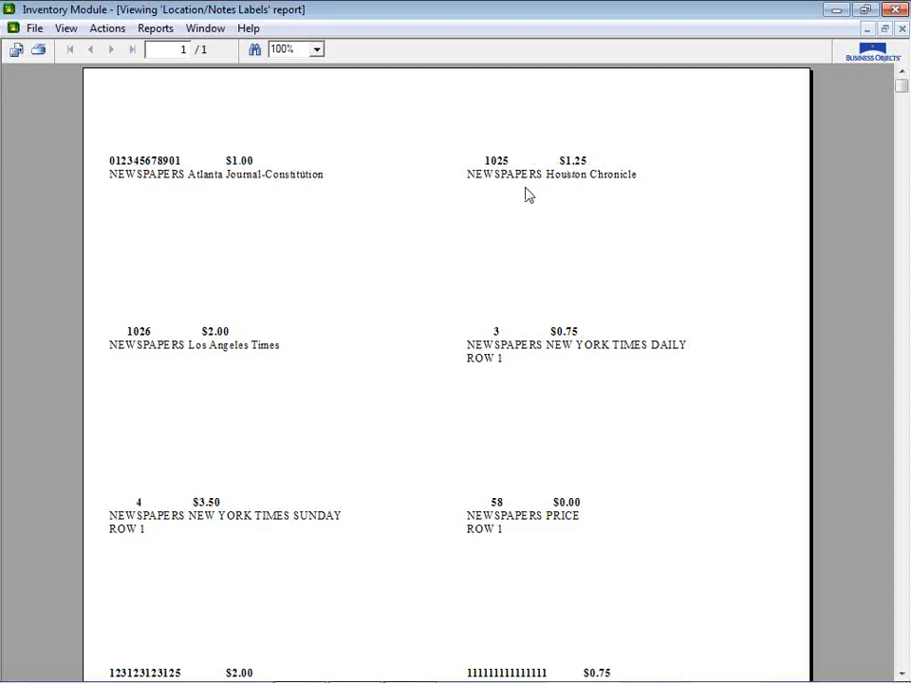
click(903, 28)
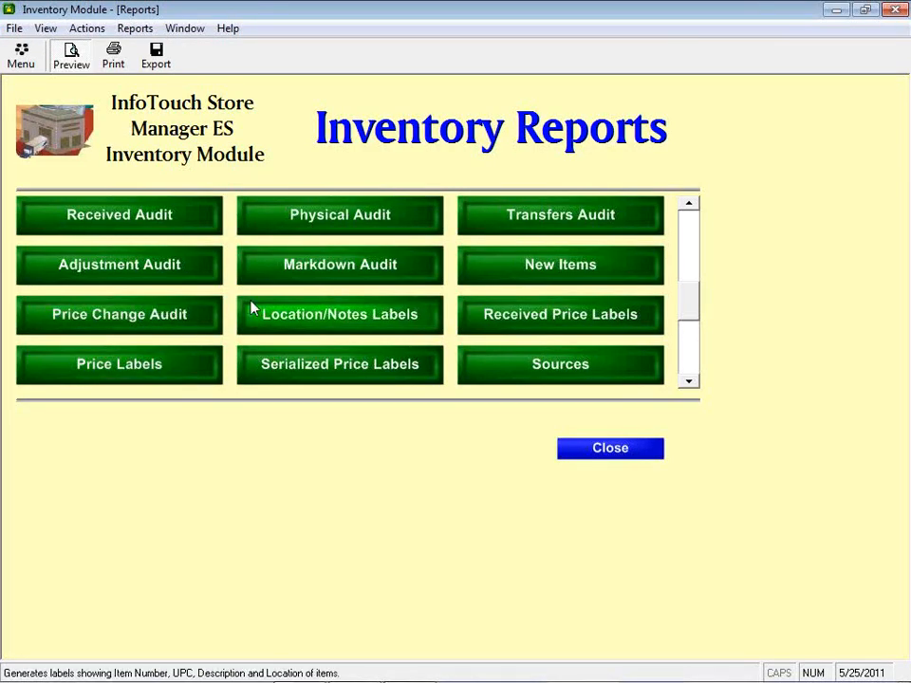
Step: Reopen the Location/Notes Labels preferences, switch the label type to Notes Labels, and preview the labels
click(315, 313)
click(445, 201)
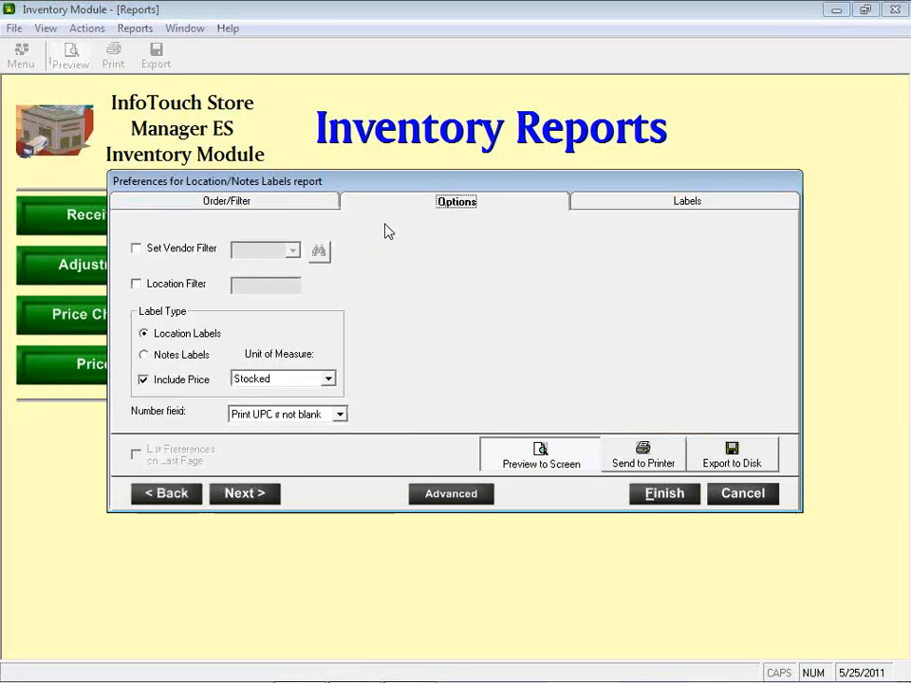
click(169, 355)
click(661, 487)
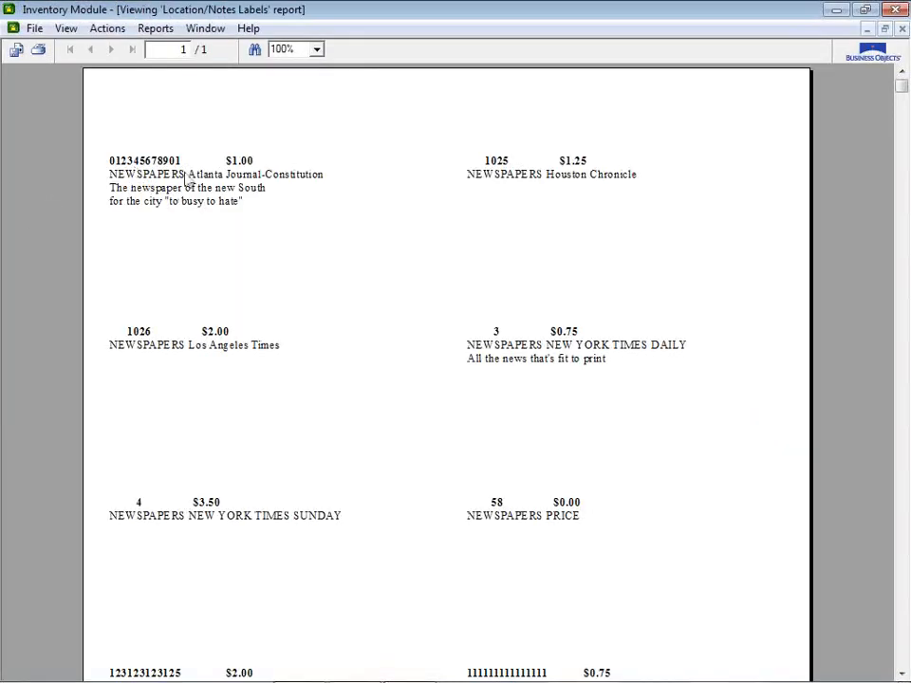
Step: Close the notes labels preview, open the Price Labels report options, and keep the number field on Print UPC if not blank
click(902, 30)
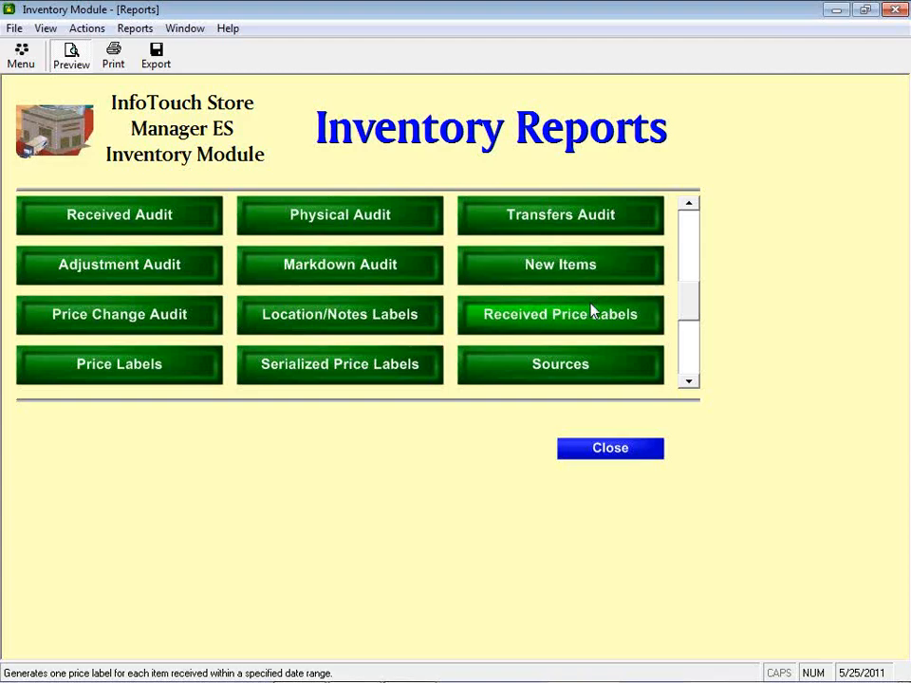
click(109, 360)
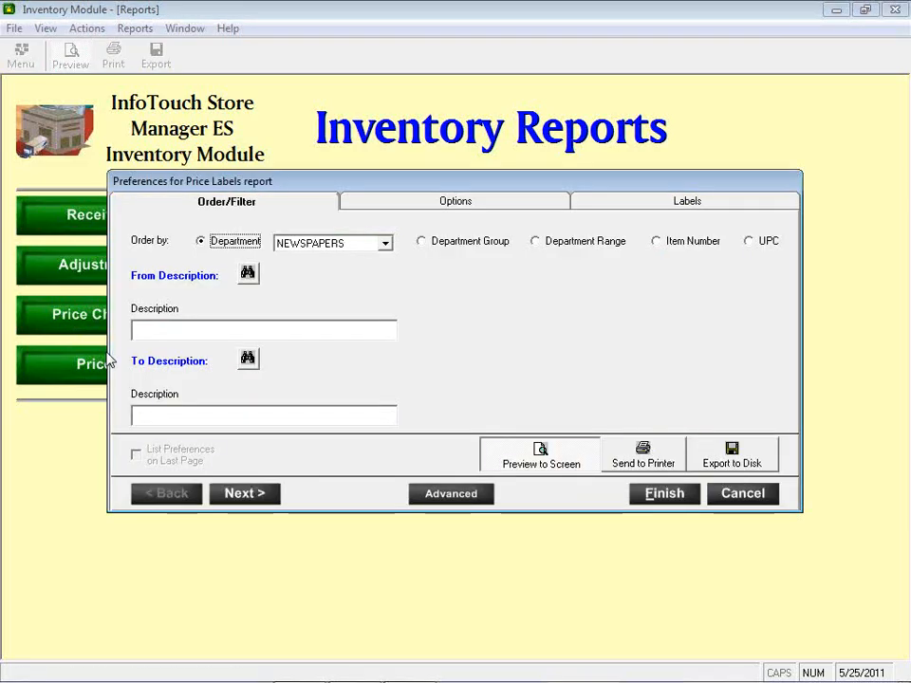
click(466, 203)
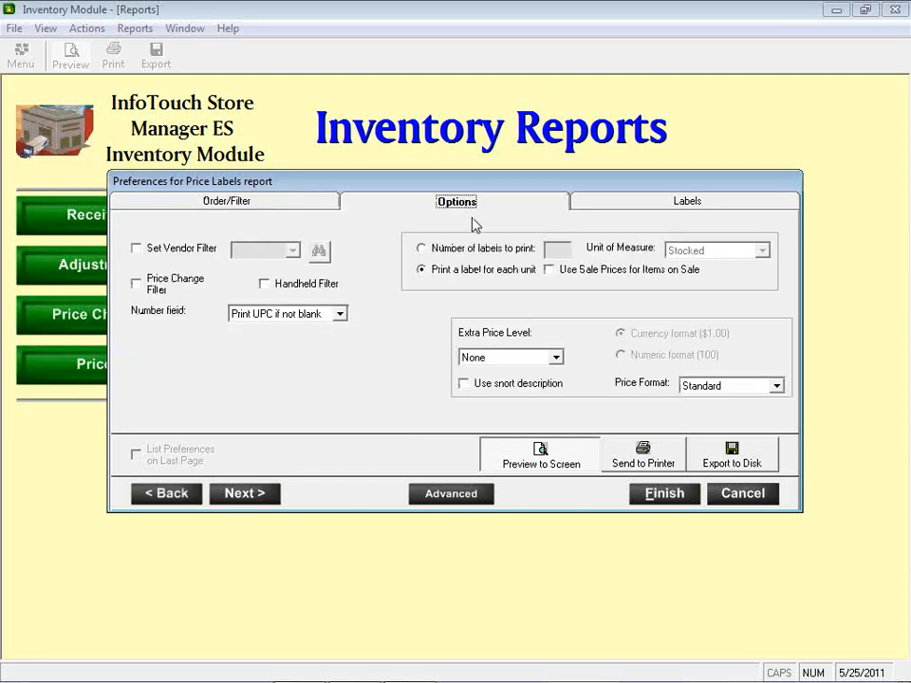
click(300, 314)
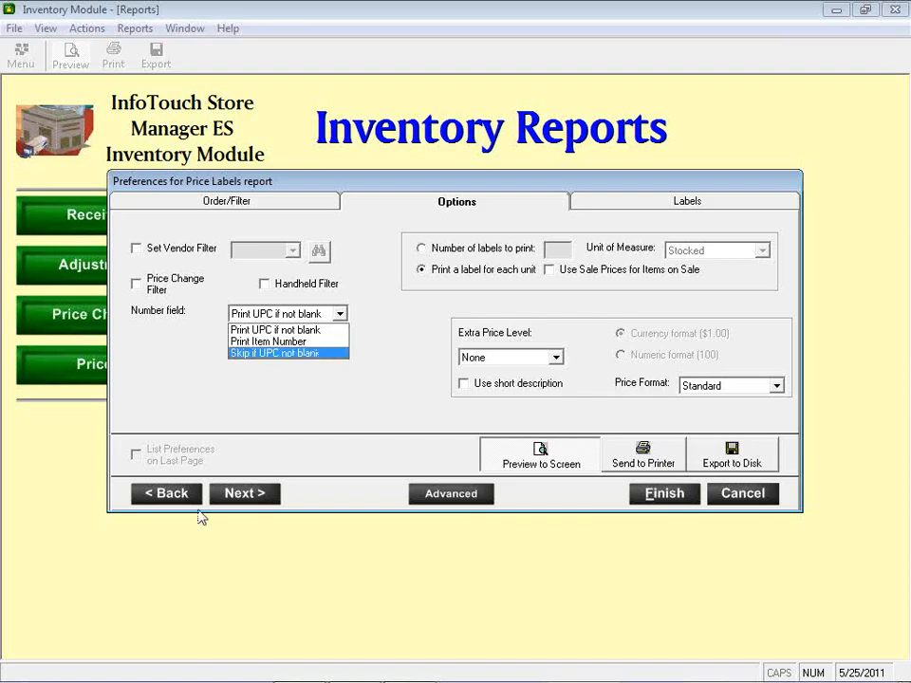
click(177, 392)
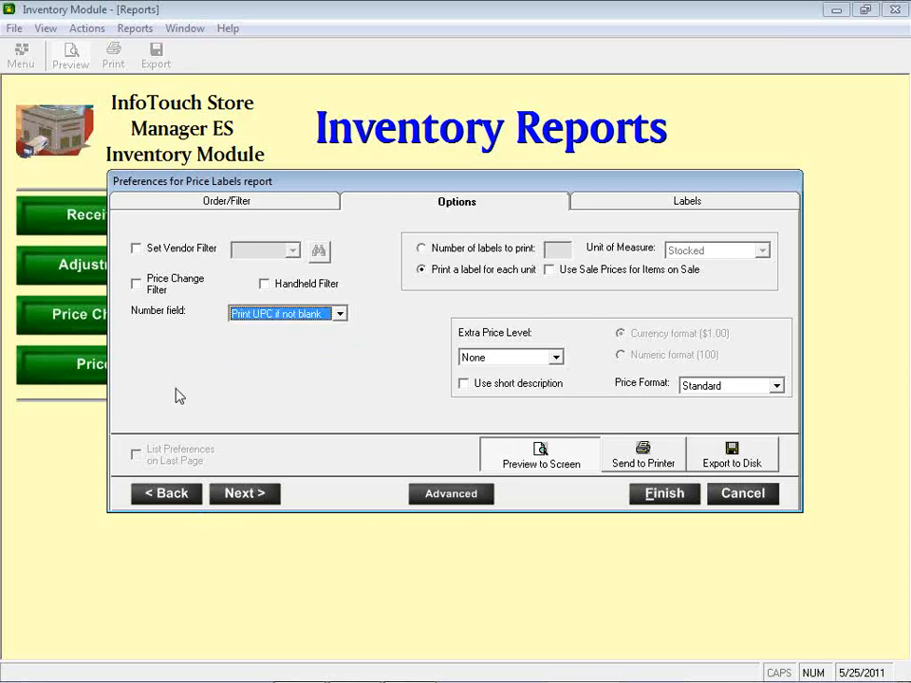
click(136, 284)
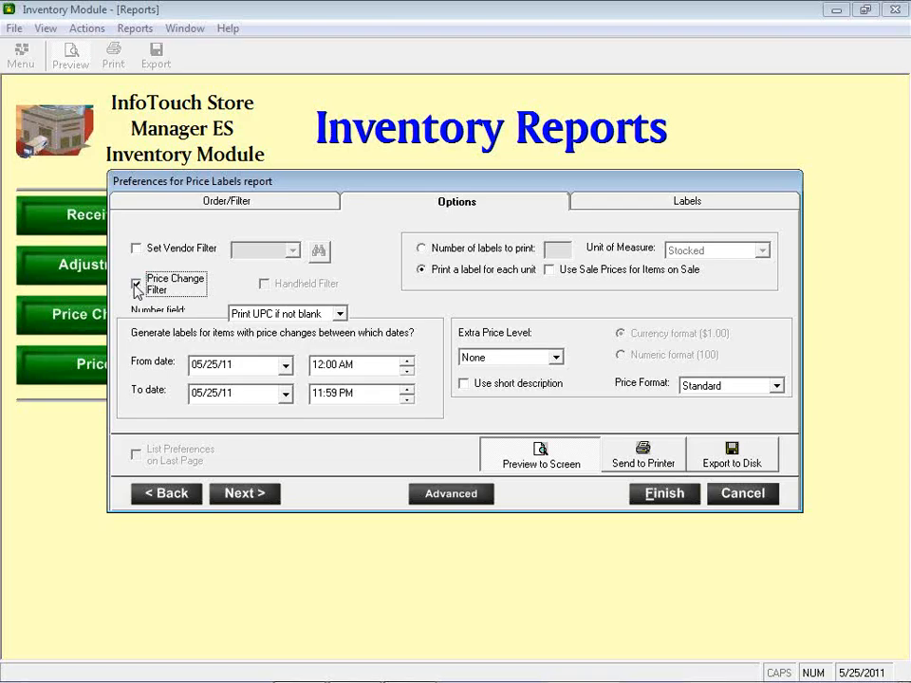
click(136, 283)
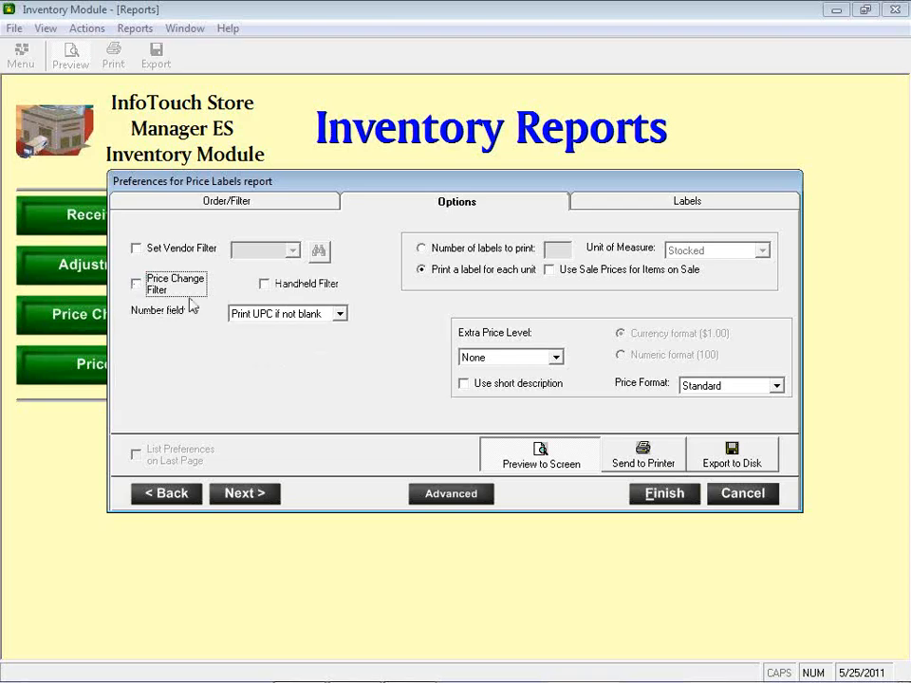
click(285, 292)
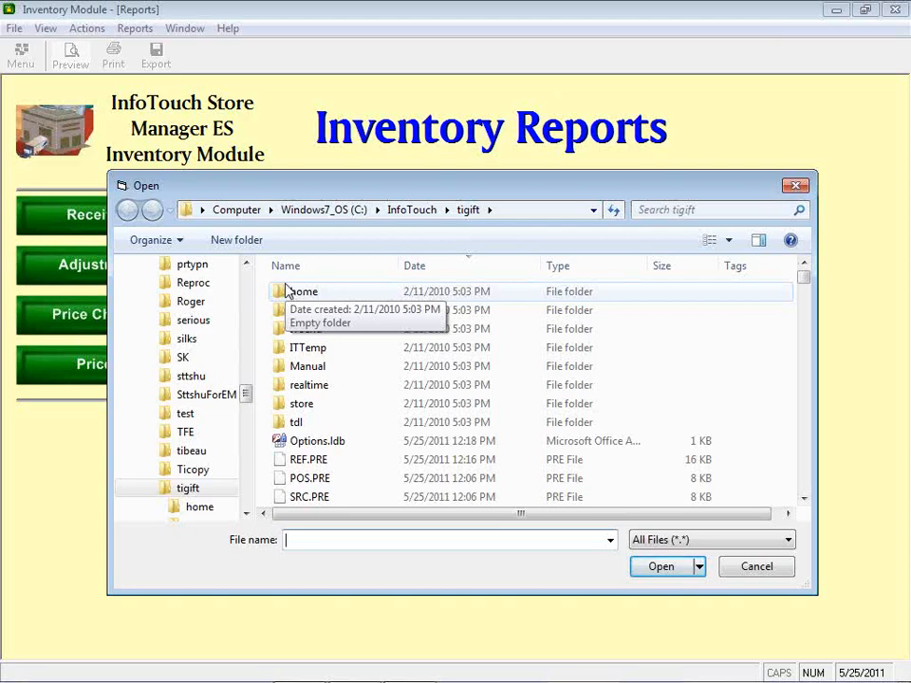
click(750, 573)
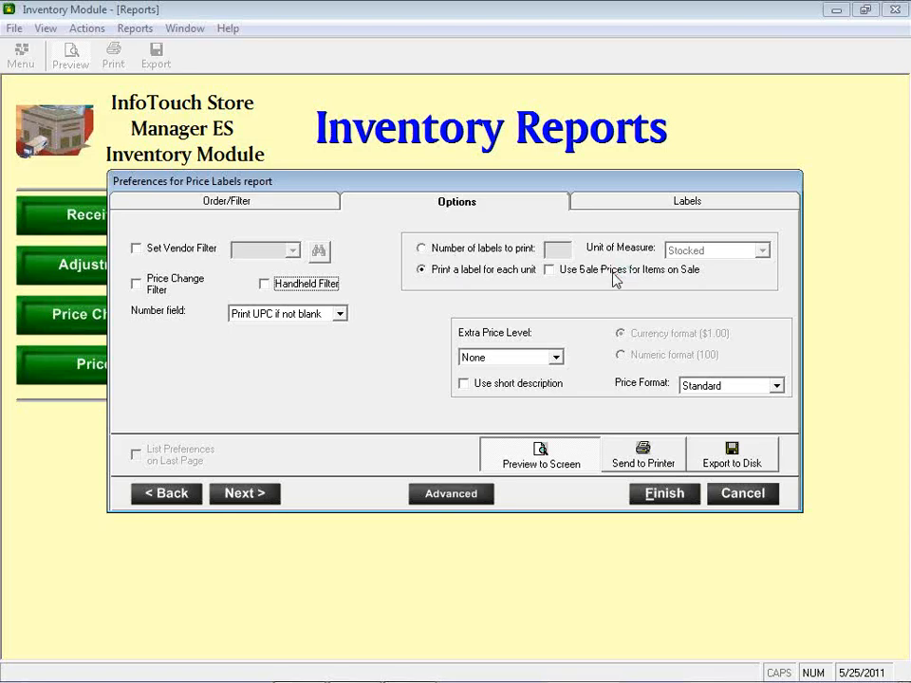
Step: Set the price labels to print 1 label per item in the Stocked unit of measure, using sale prices for items on sale
click(484, 251)
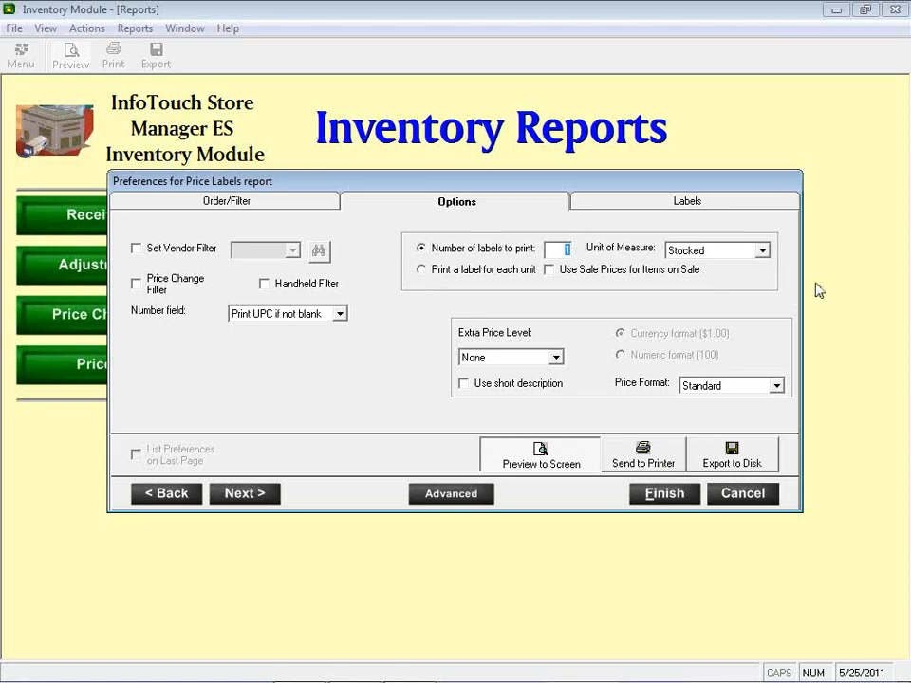
click(762, 251)
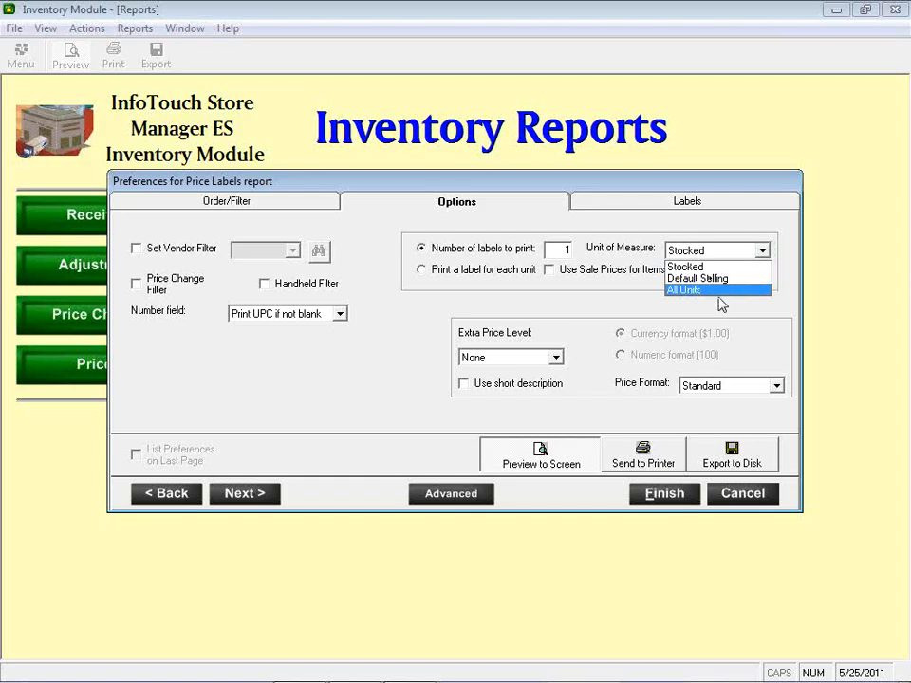
click(698, 267)
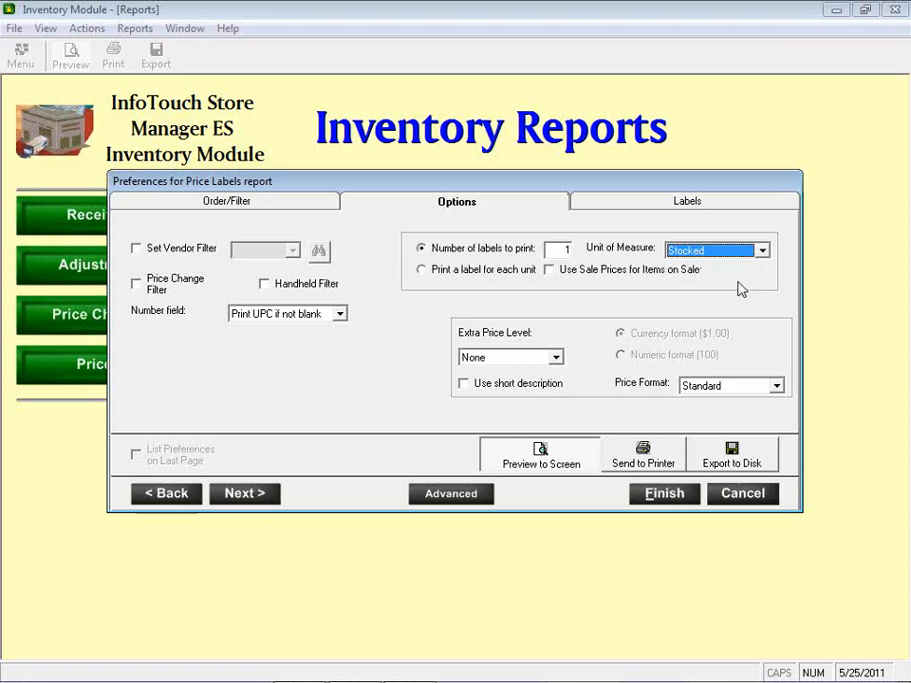
click(550, 271)
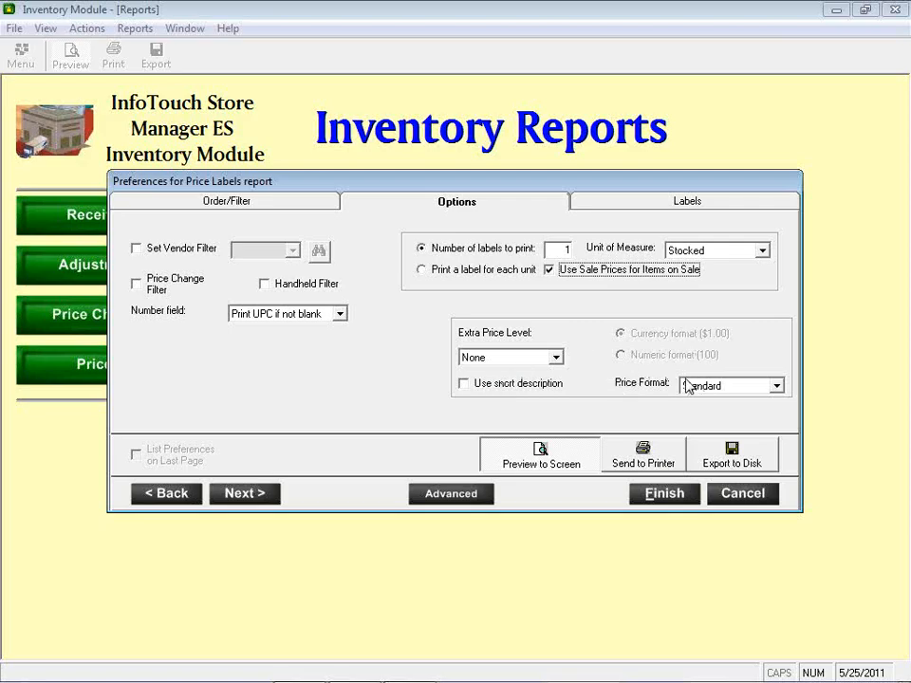
Step: Preview the price labels for the report printer with barcode labels on Shipping Labels, 2 across x 5 down (Avery 5263), and close the preview
click(714, 208)
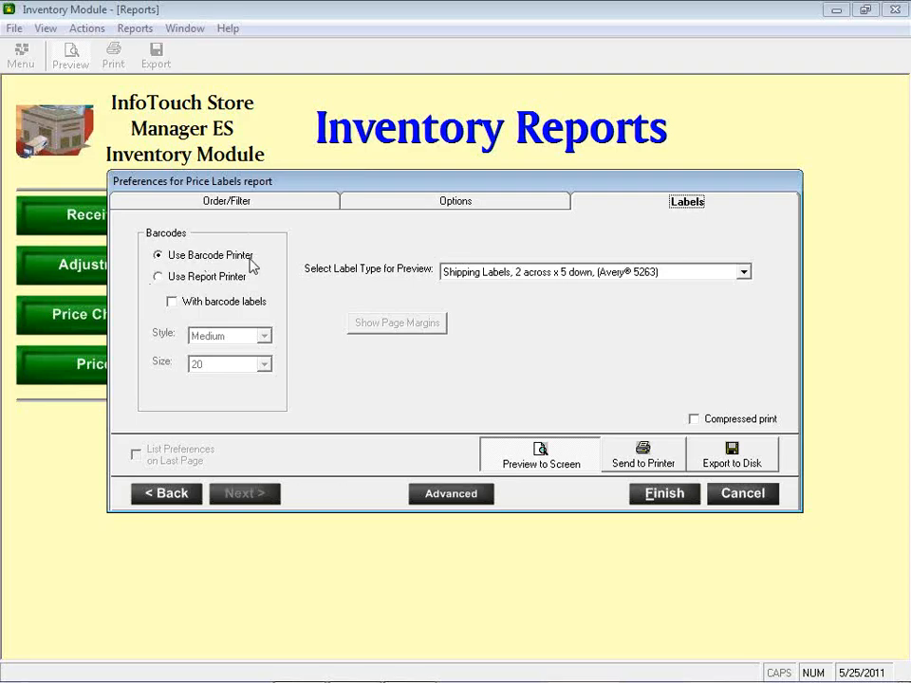
click(191, 277)
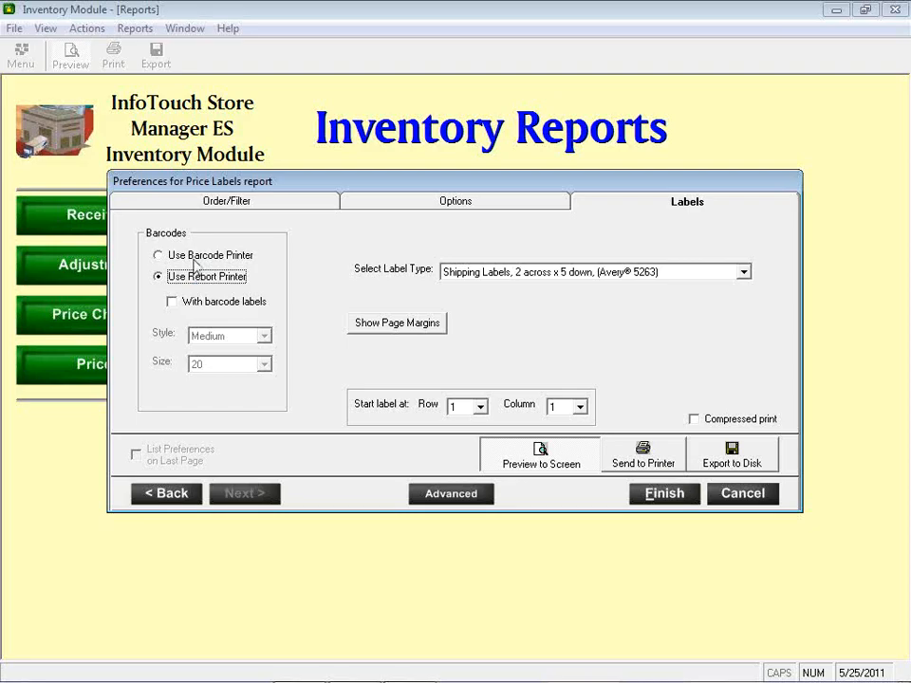
click(190, 304)
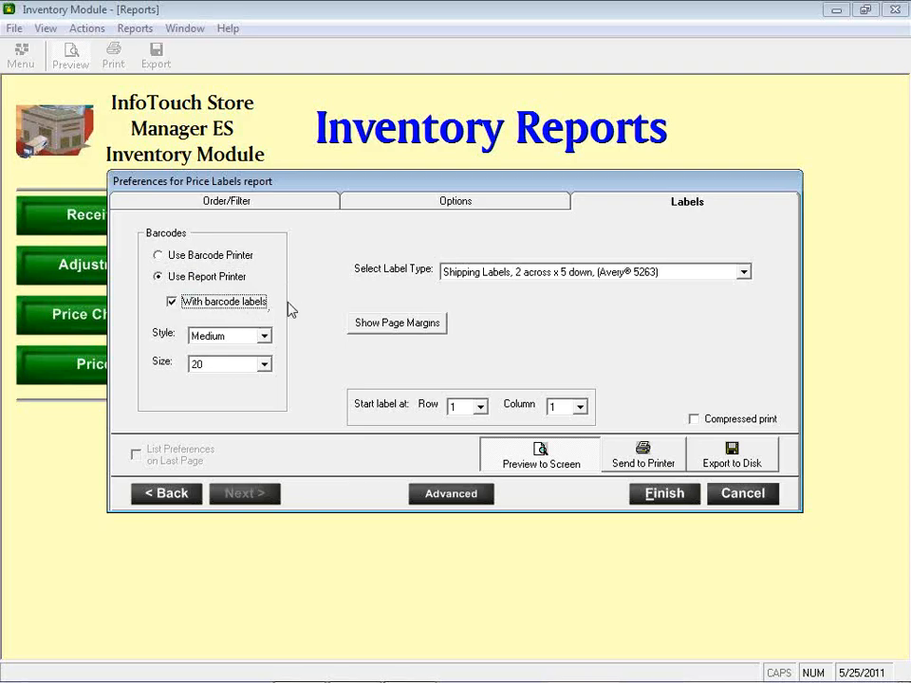
click(554, 274)
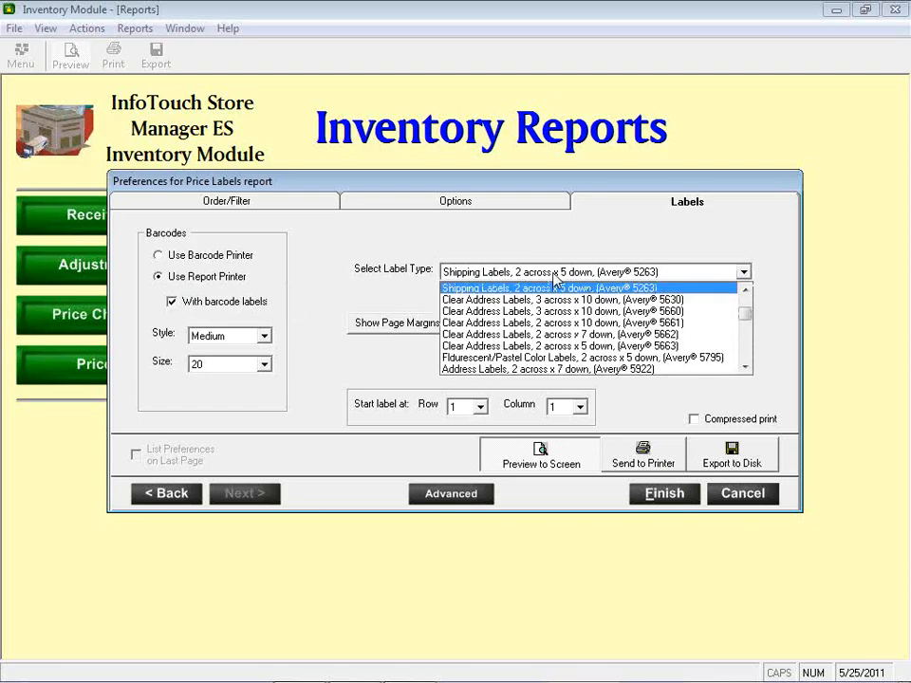
click(555, 278)
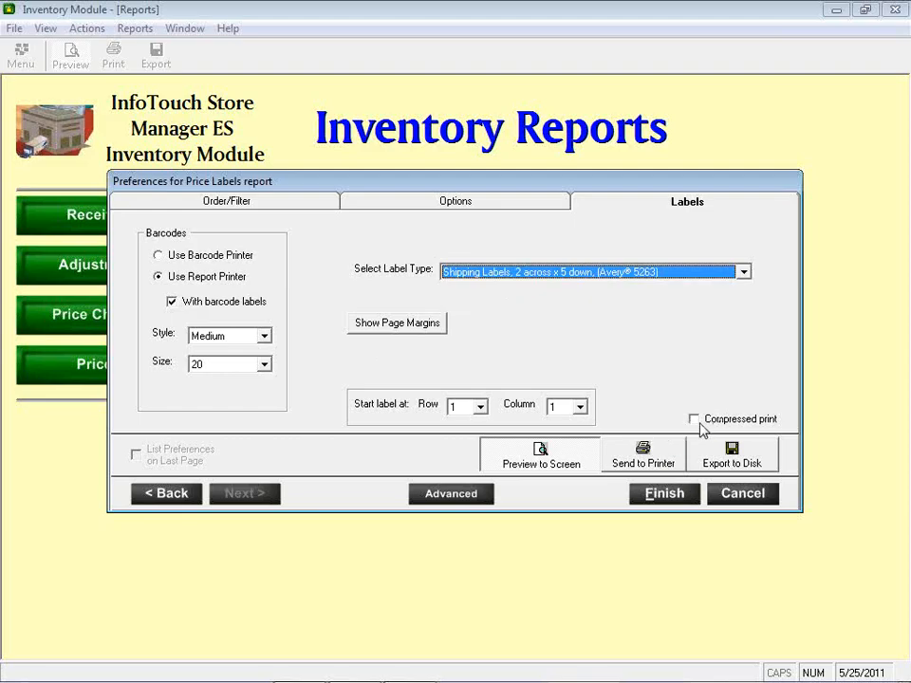
click(679, 500)
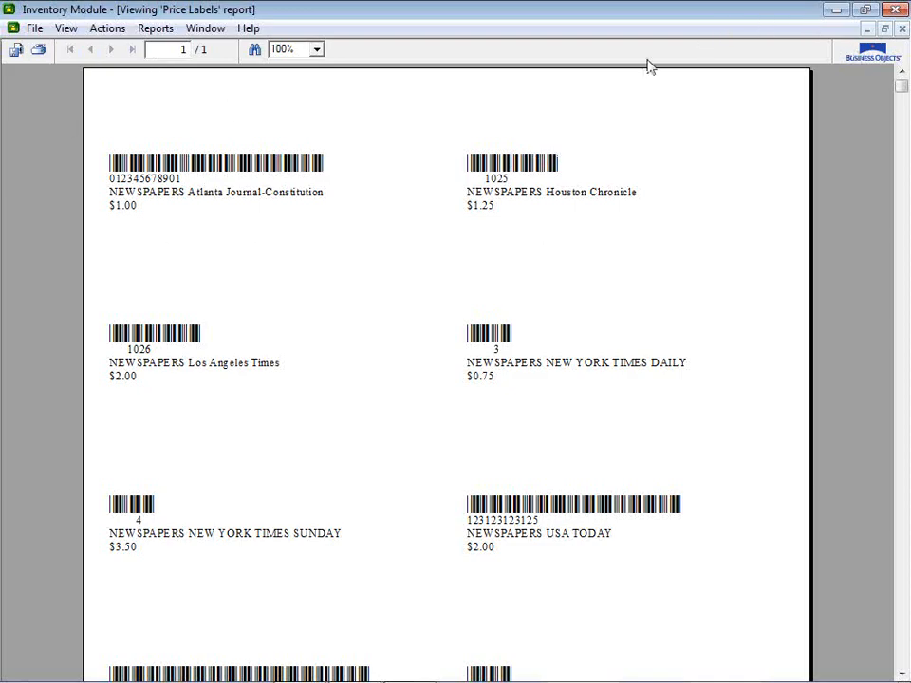
click(902, 29)
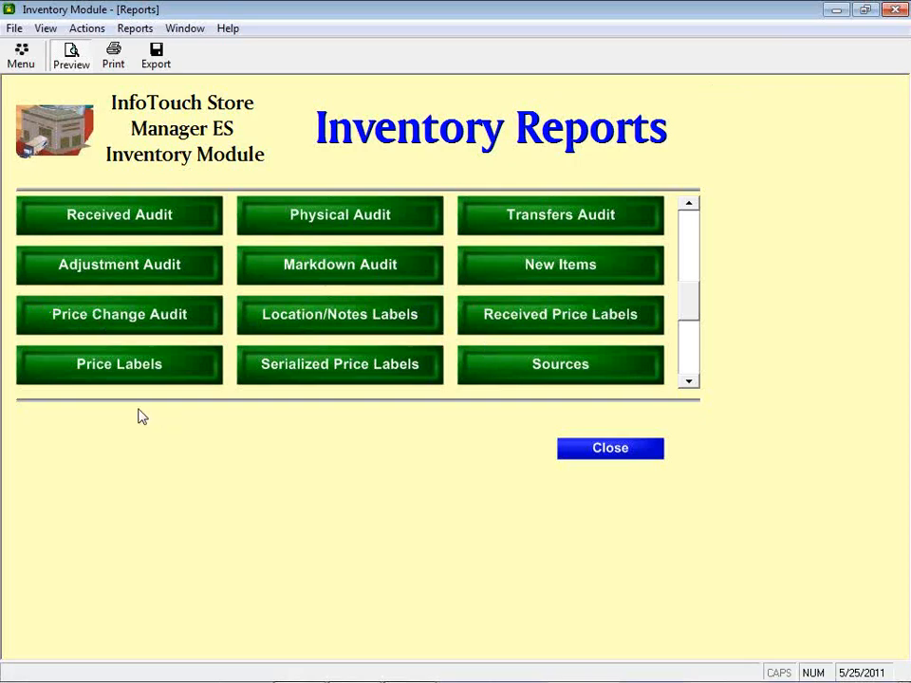
Step: Reopen the Price Labels preferences, set the price format to Large, preview the labels, and close the preview
click(141, 365)
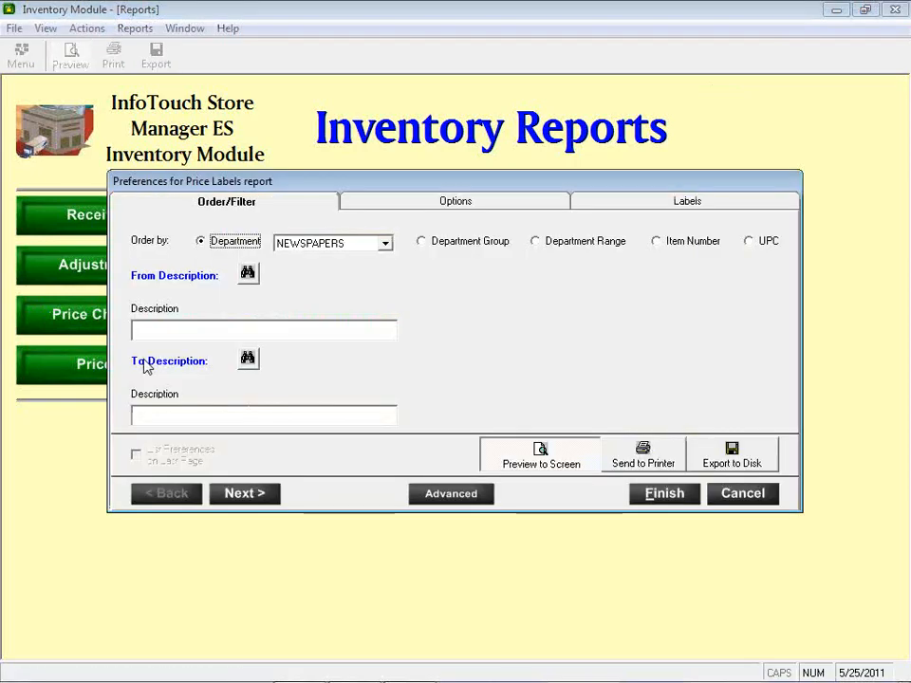
click(500, 205)
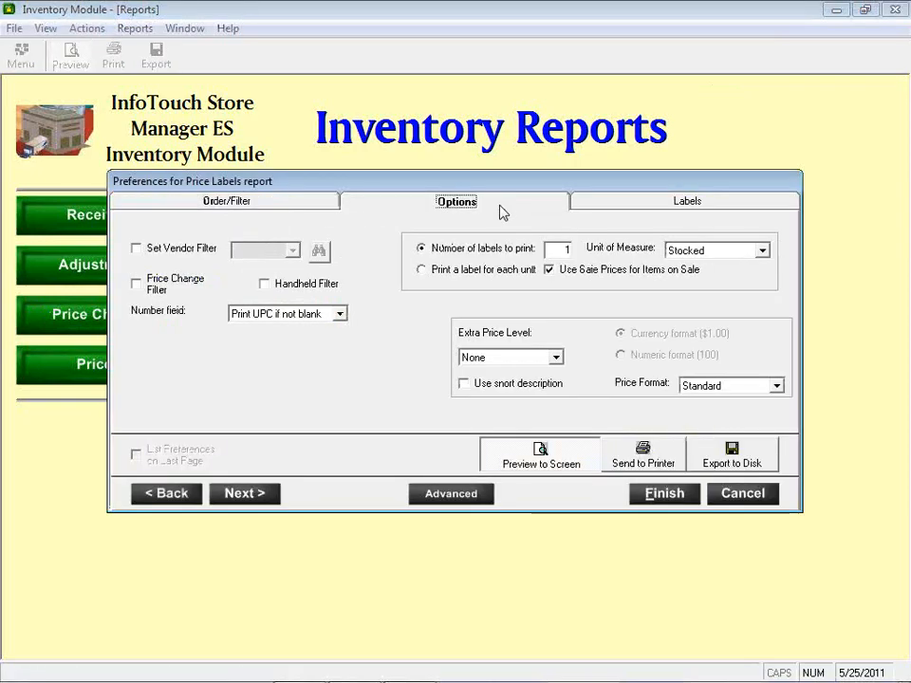
click(742, 391)
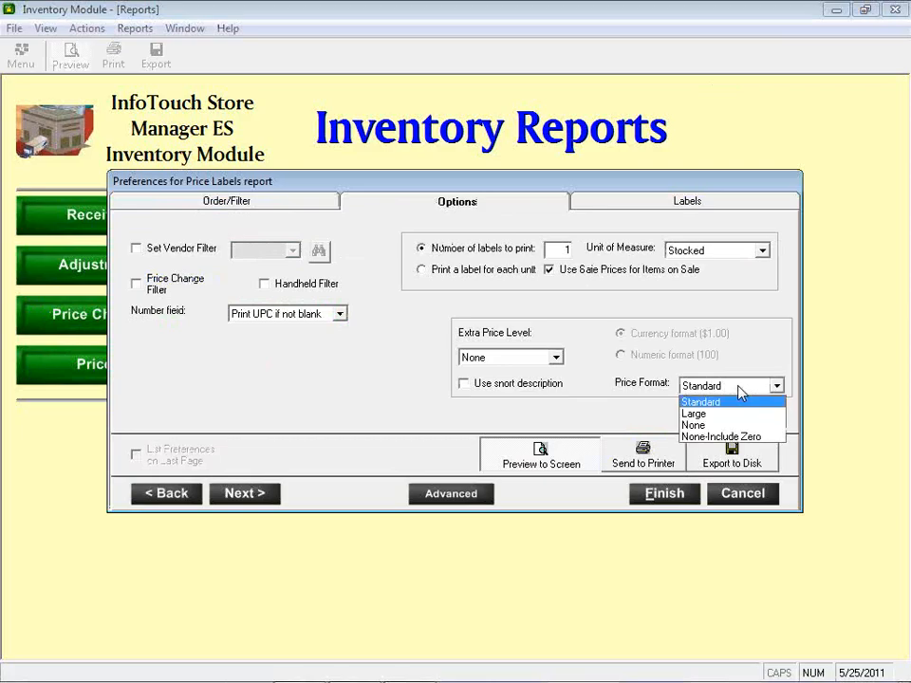
click(723, 415)
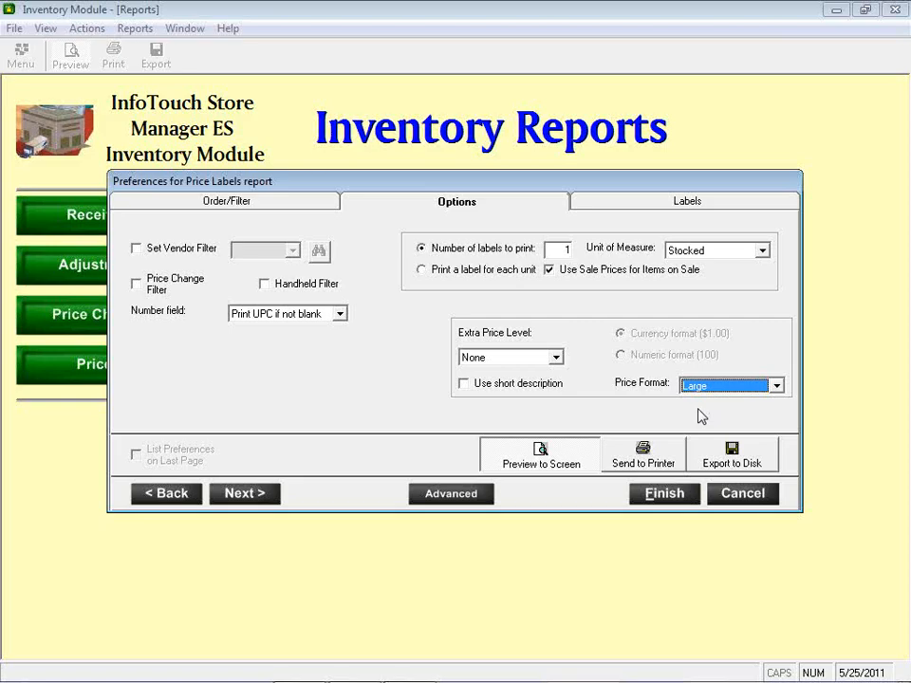
click(681, 495)
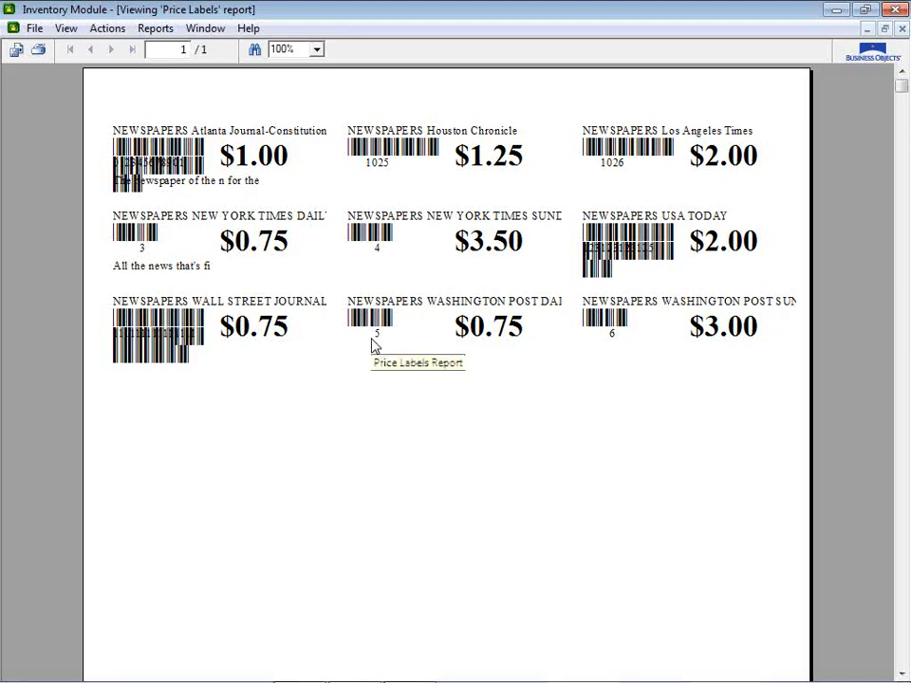
click(902, 29)
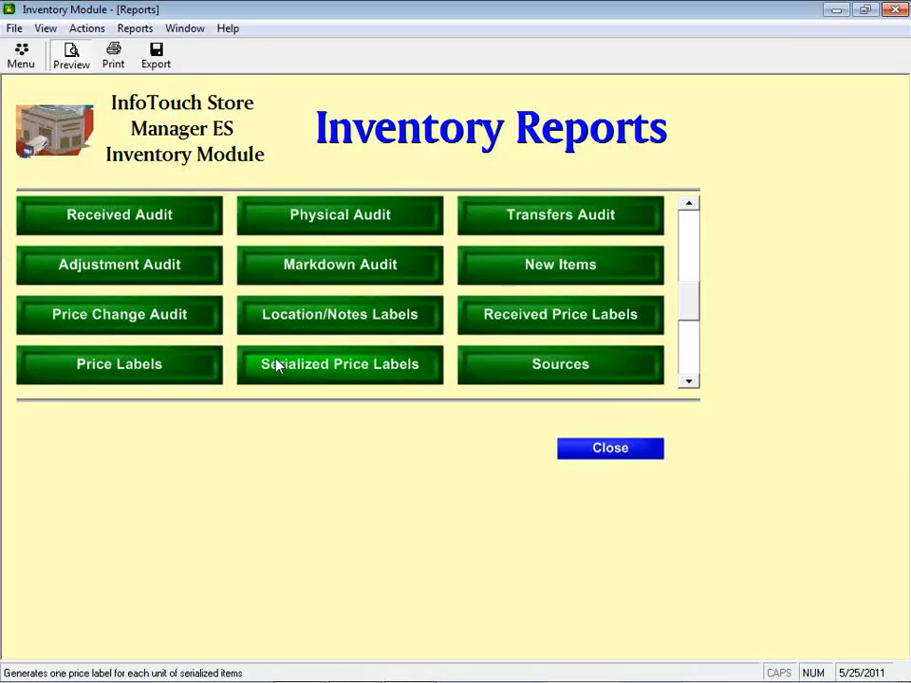
Step: Reopen the Price Labels preferences, set the barcode style to Narrow and size to 14, preview the labels, and close the preview
click(189, 373)
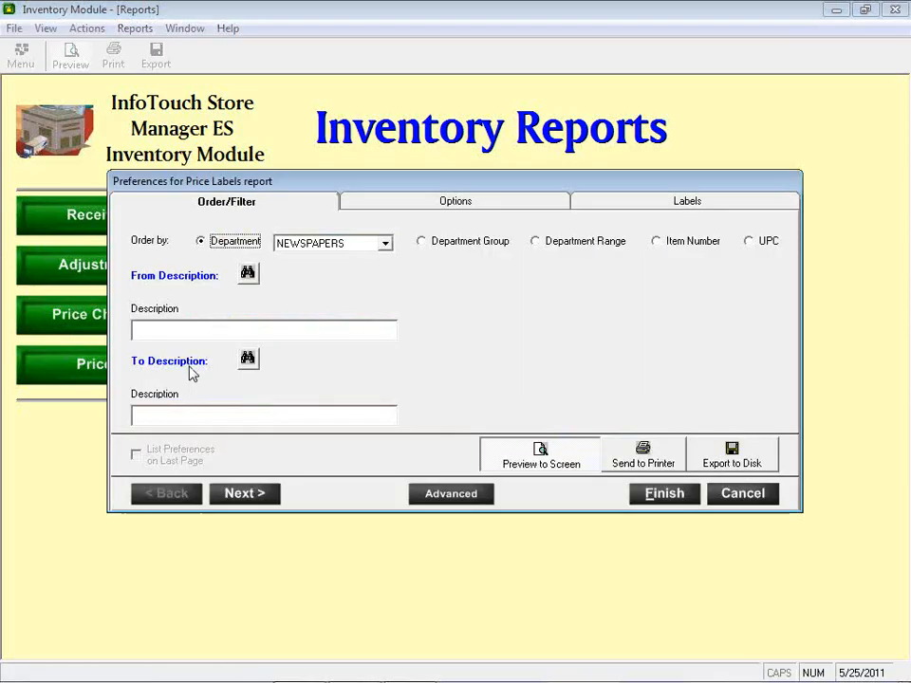
click(653, 207)
click(235, 338)
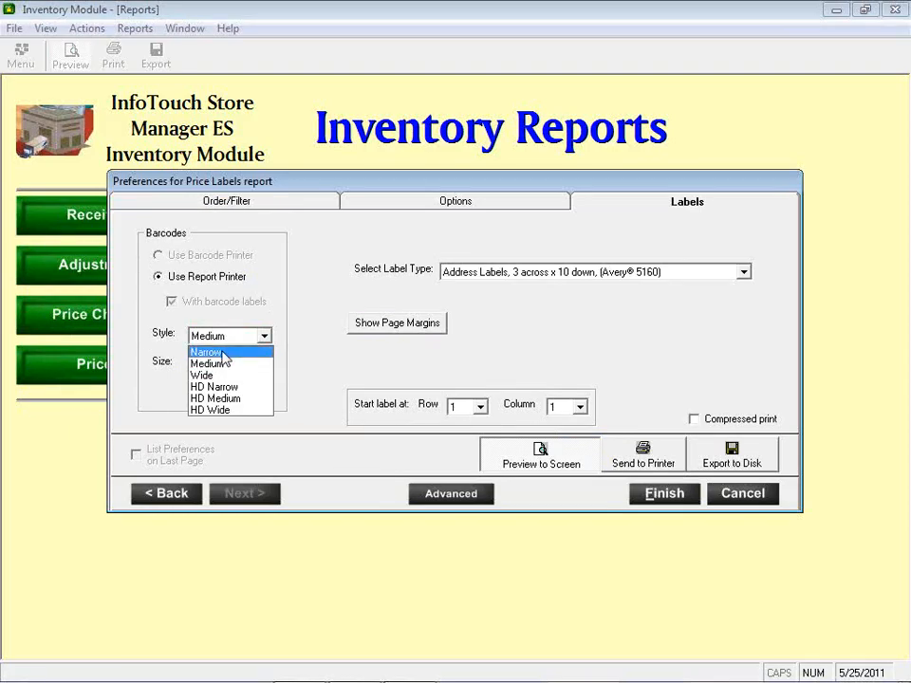
click(221, 351)
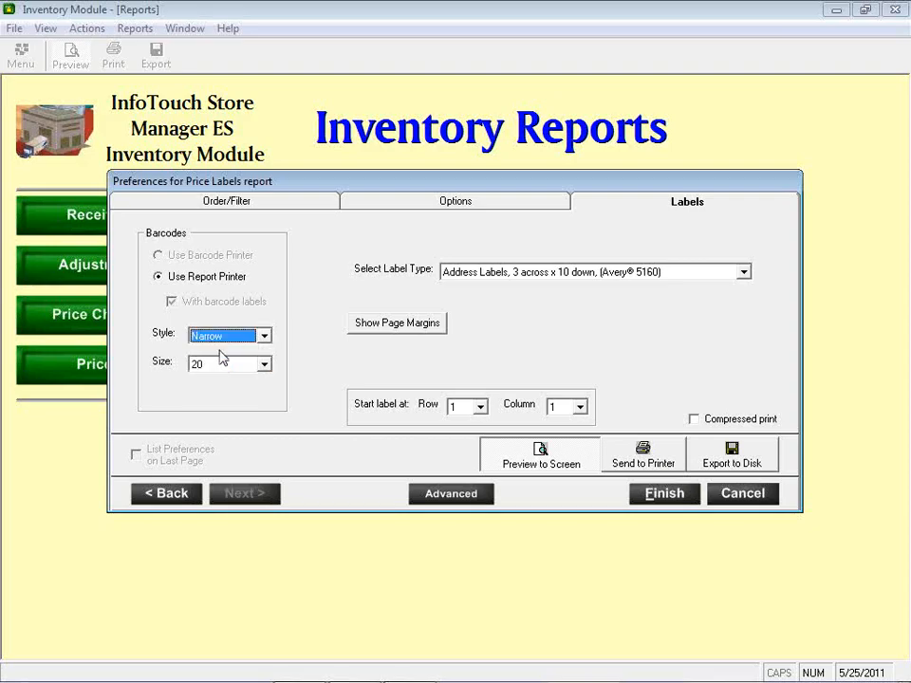
click(220, 365)
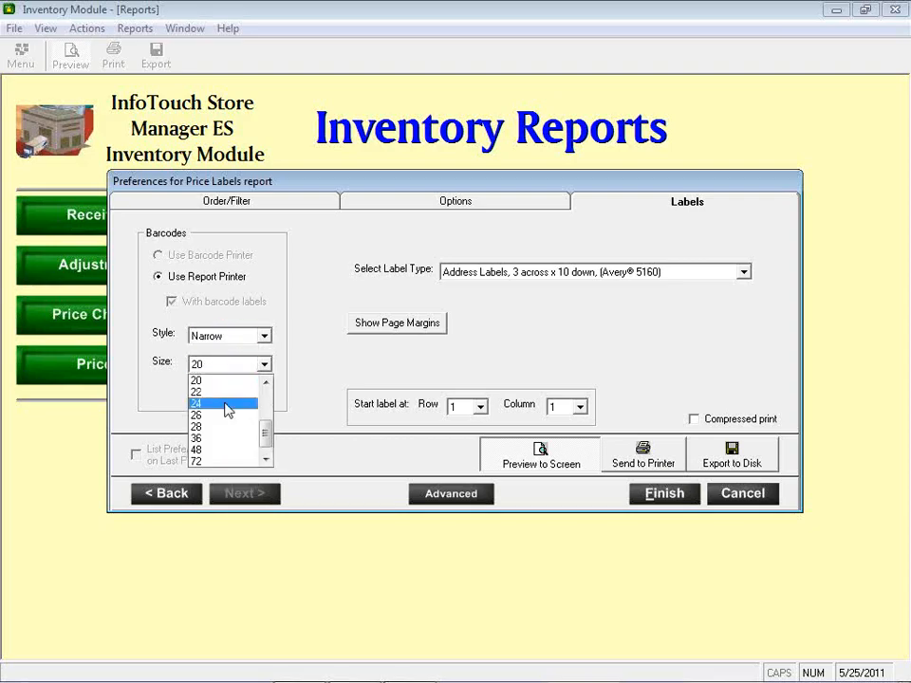
click(267, 402)
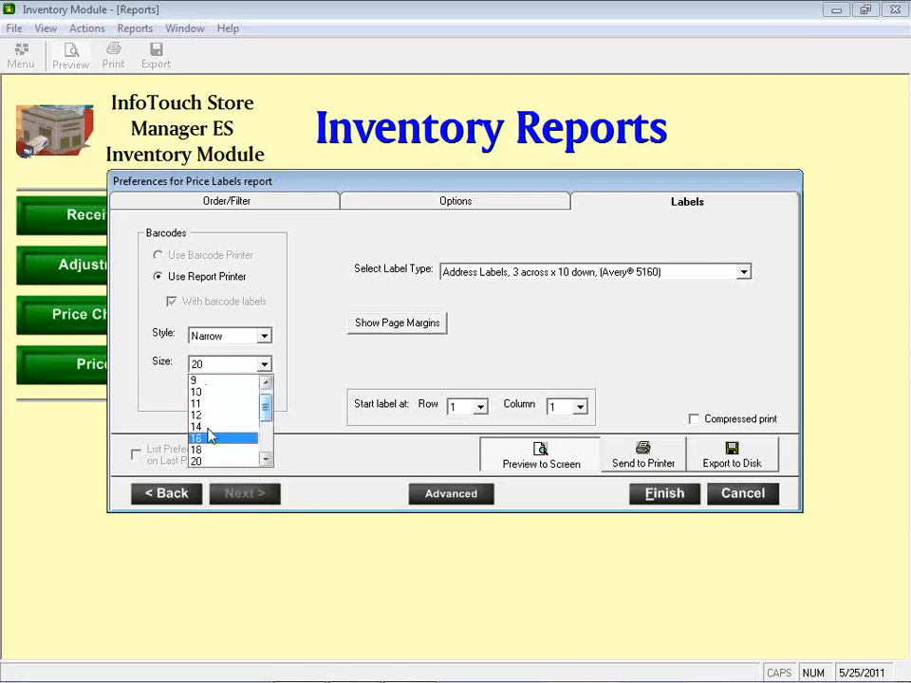
click(205, 428)
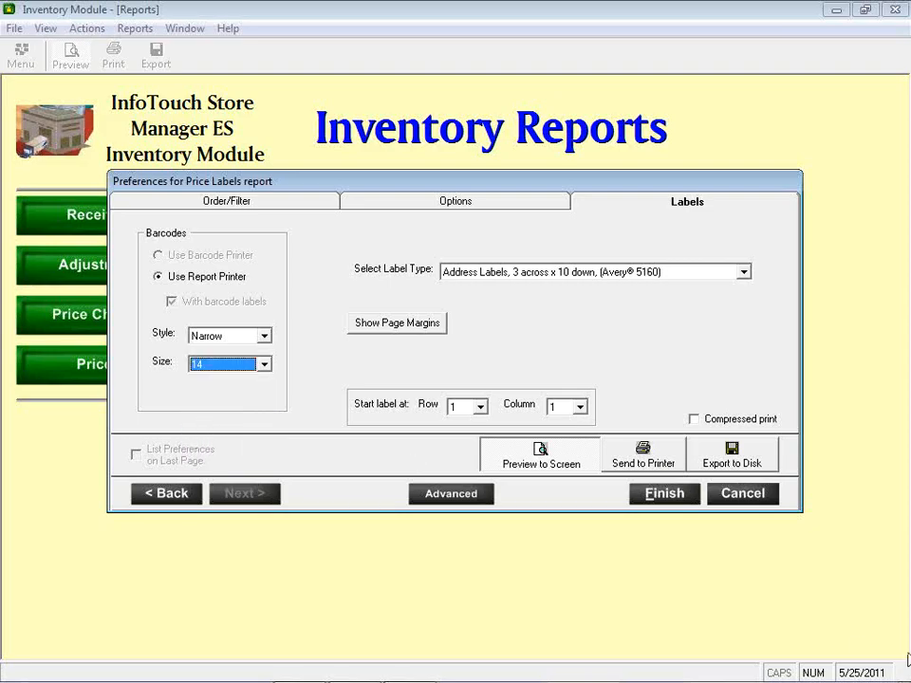
click(663, 493)
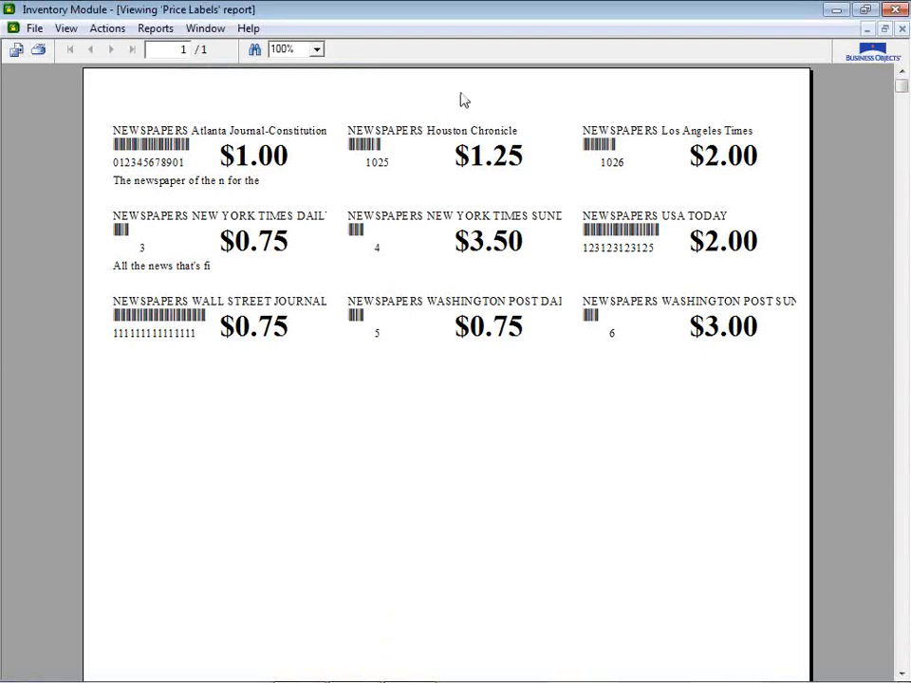
click(902, 29)
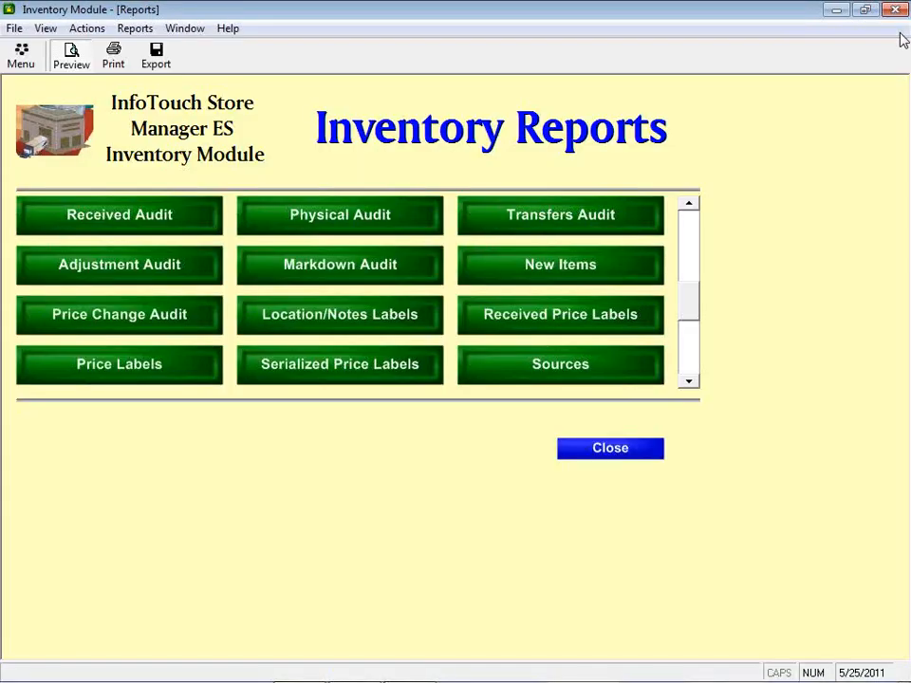
Step: Open the Received Price Labels preferences, order the labels by item number, and go to the report options
click(588, 314)
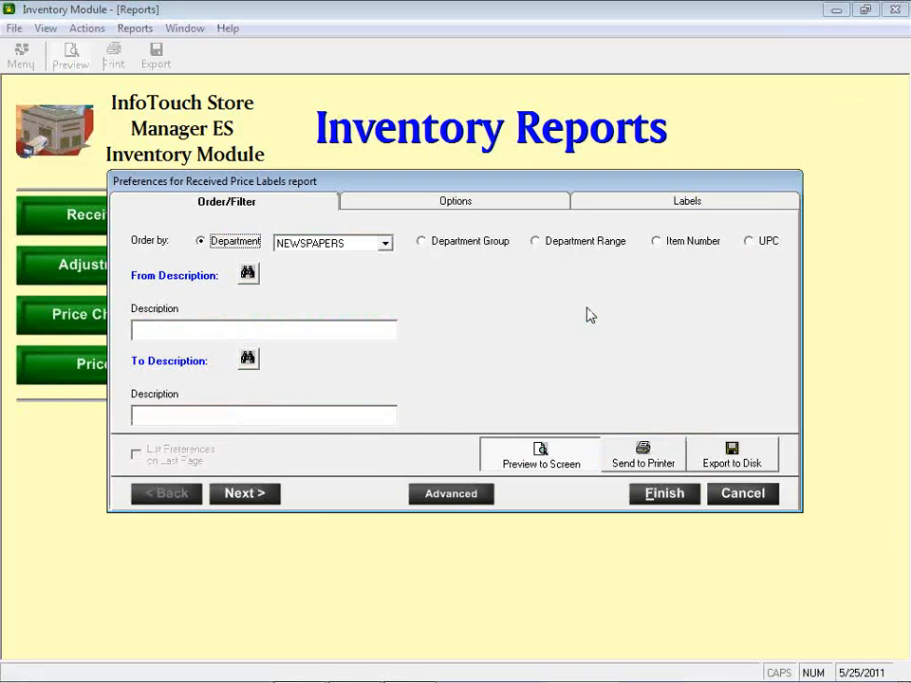
click(680, 243)
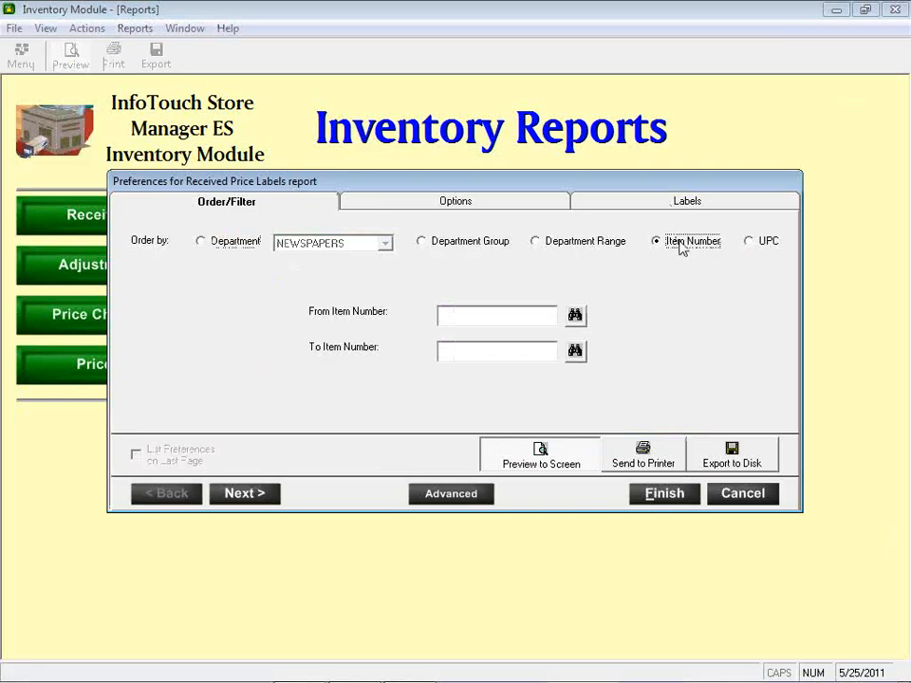
click(491, 205)
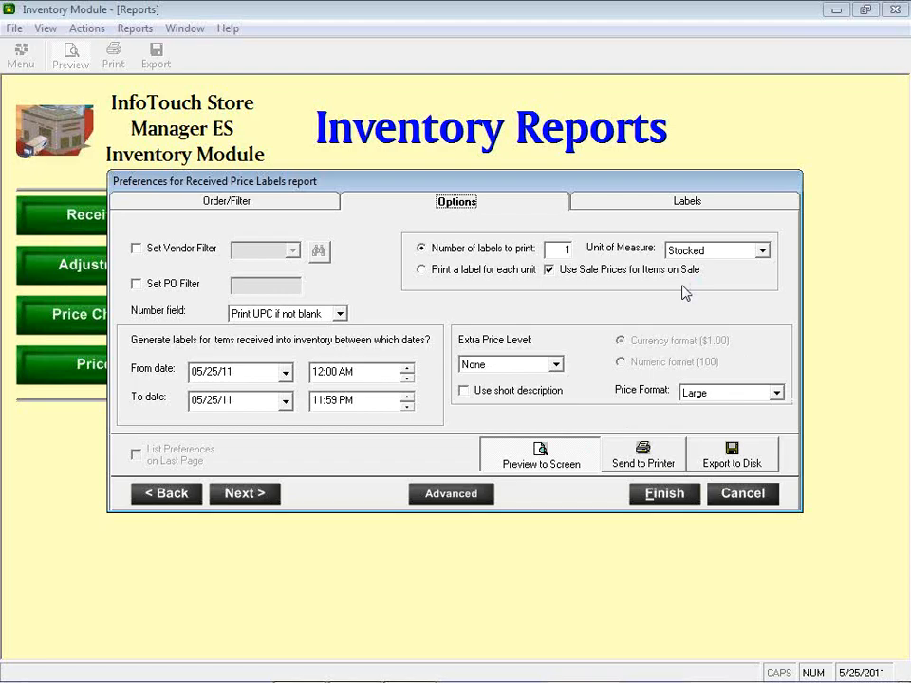
click(138, 285)
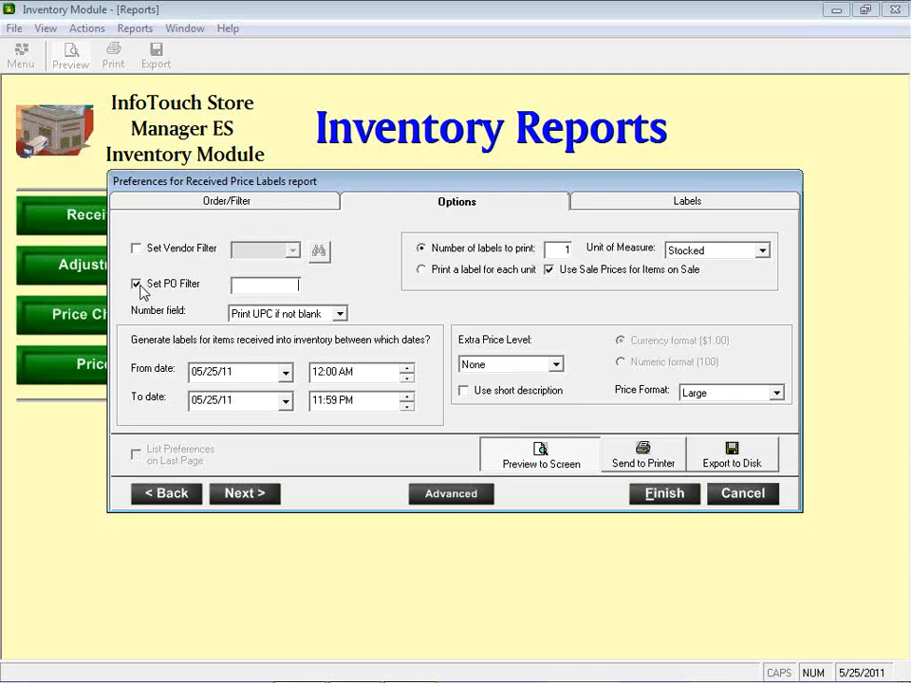
text(123)
click(138, 285)
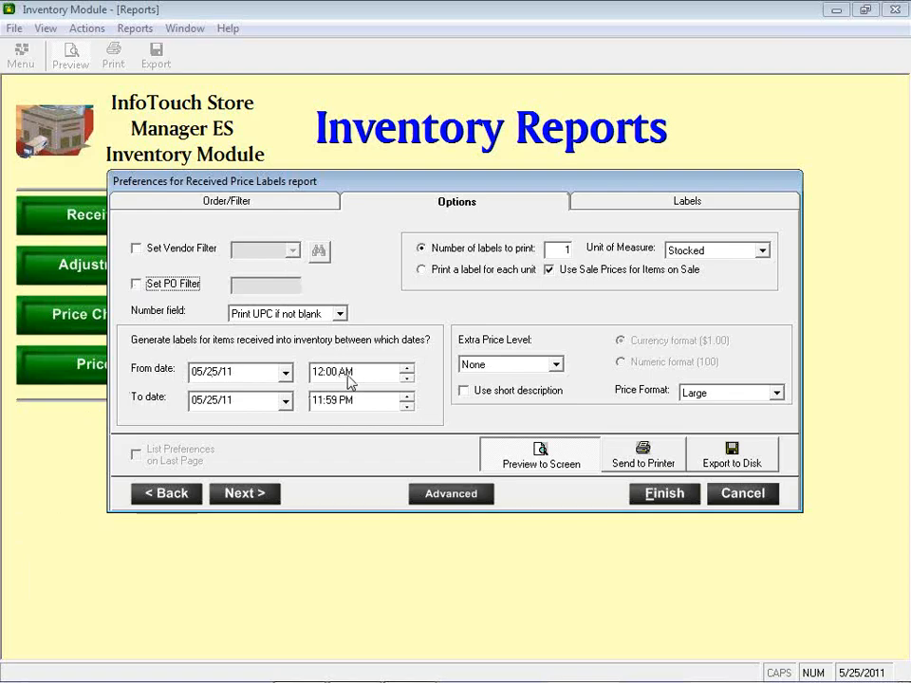
Step: Set the received price labels to print a label for each unit
click(465, 270)
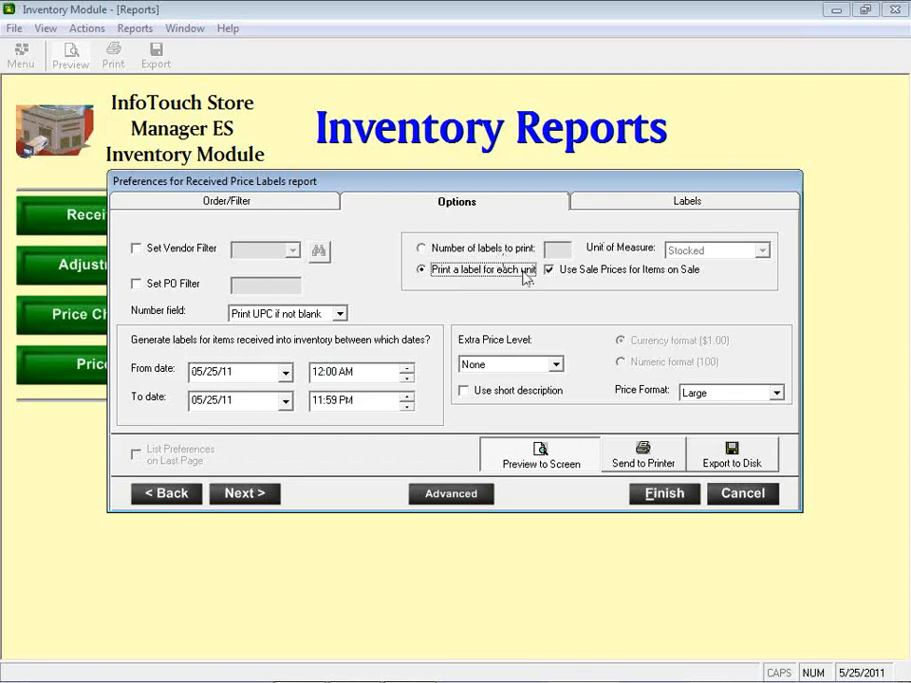
click(438, 249)
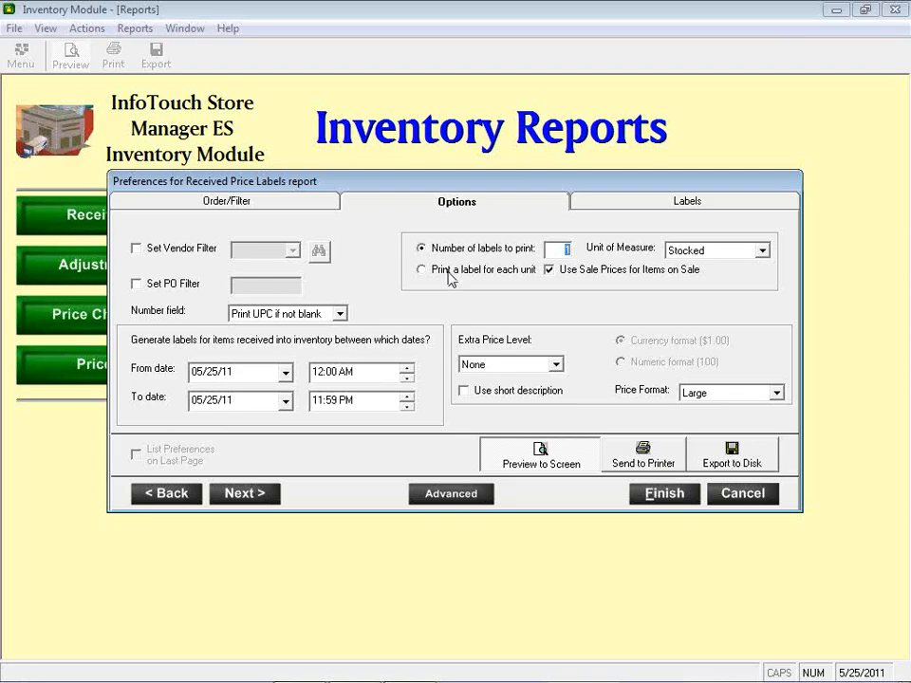
click(449, 273)
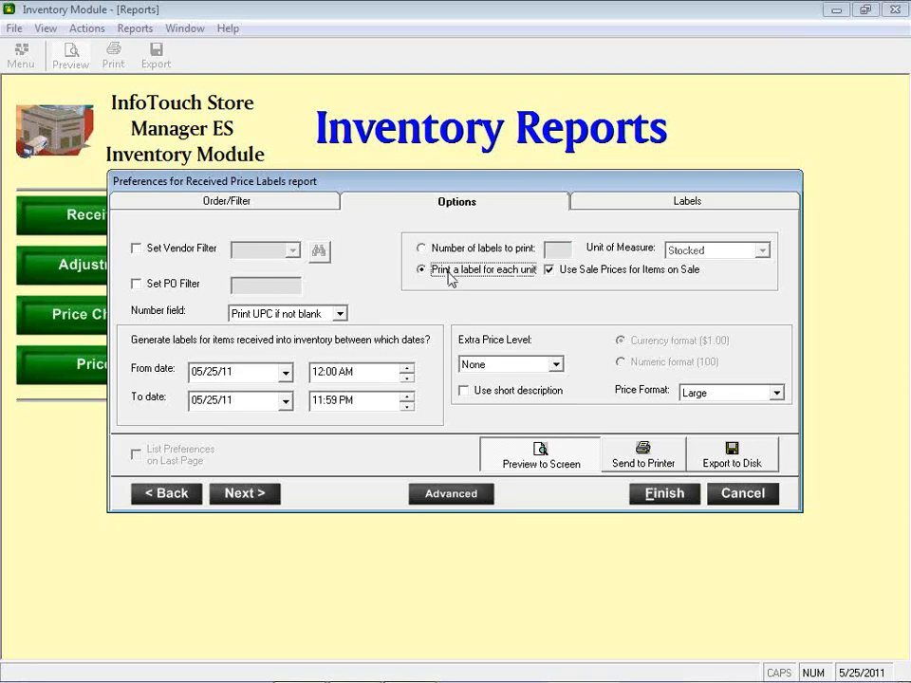
Step: Set the price format of the received price labels to Standard
click(698, 202)
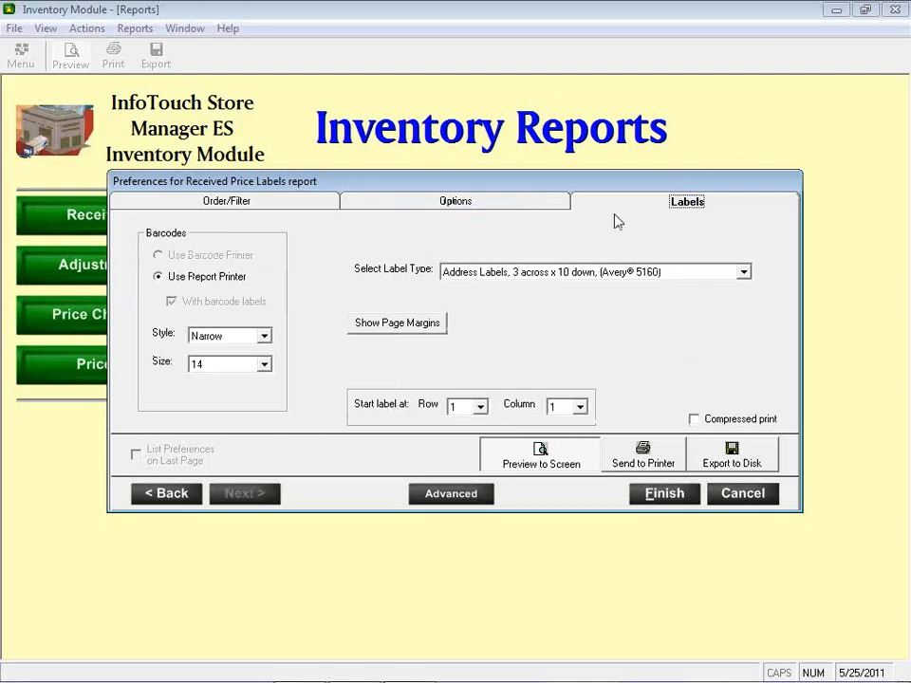
click(602, 273)
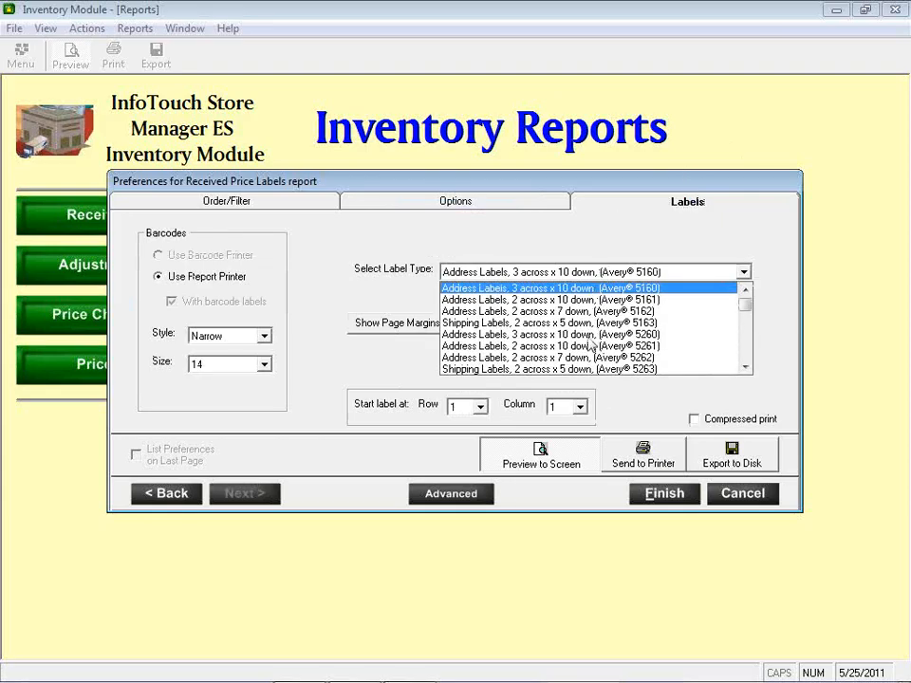
click(480, 212)
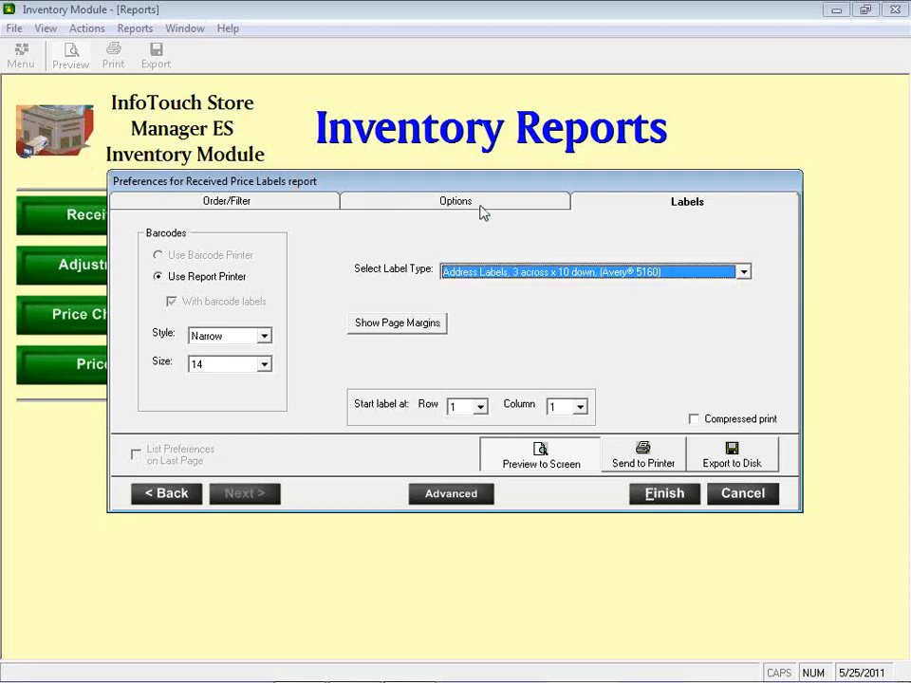
click(483, 210)
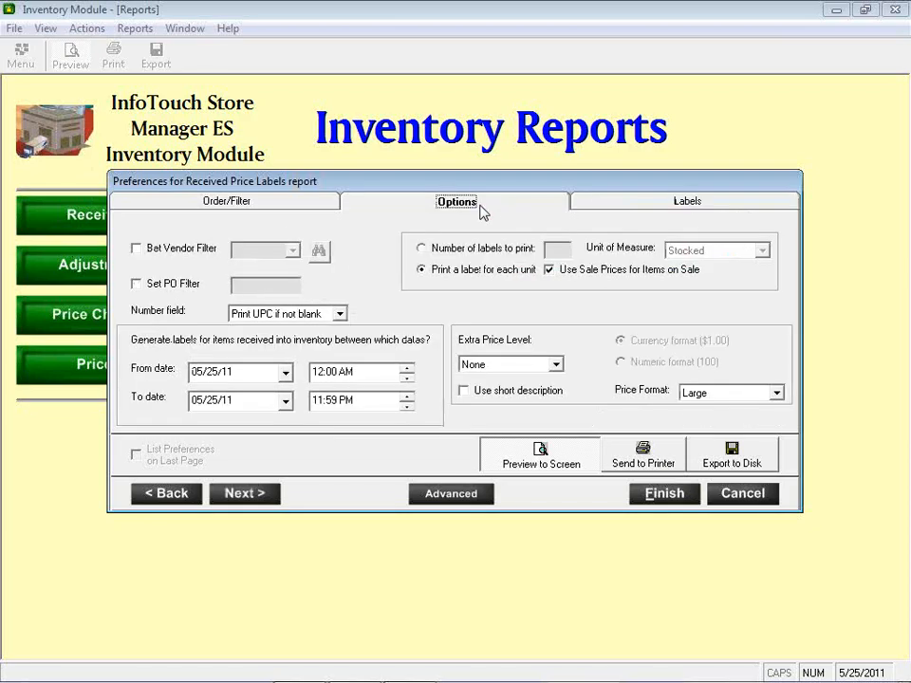
click(735, 395)
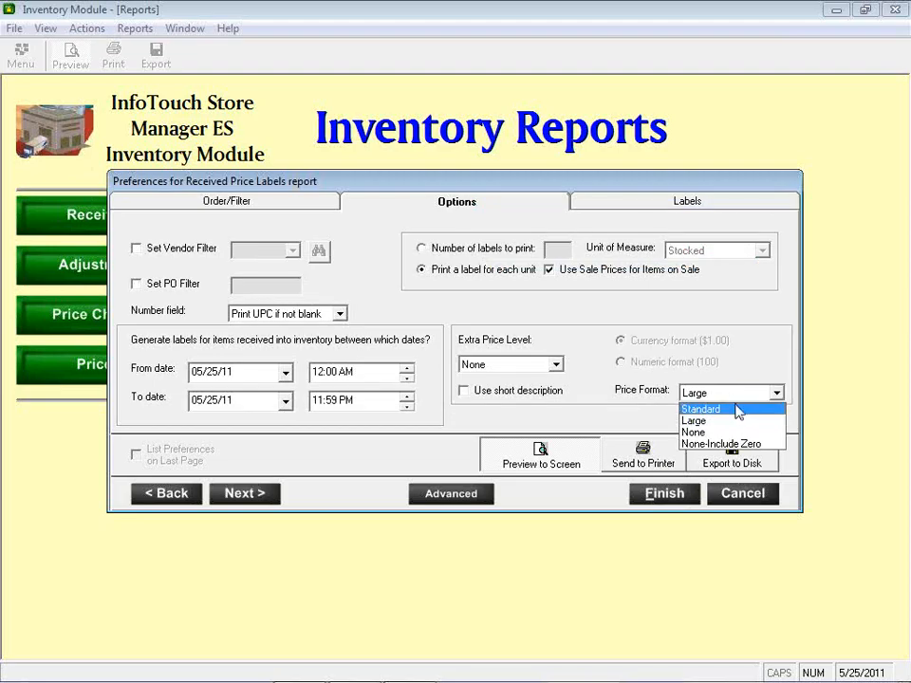
click(737, 411)
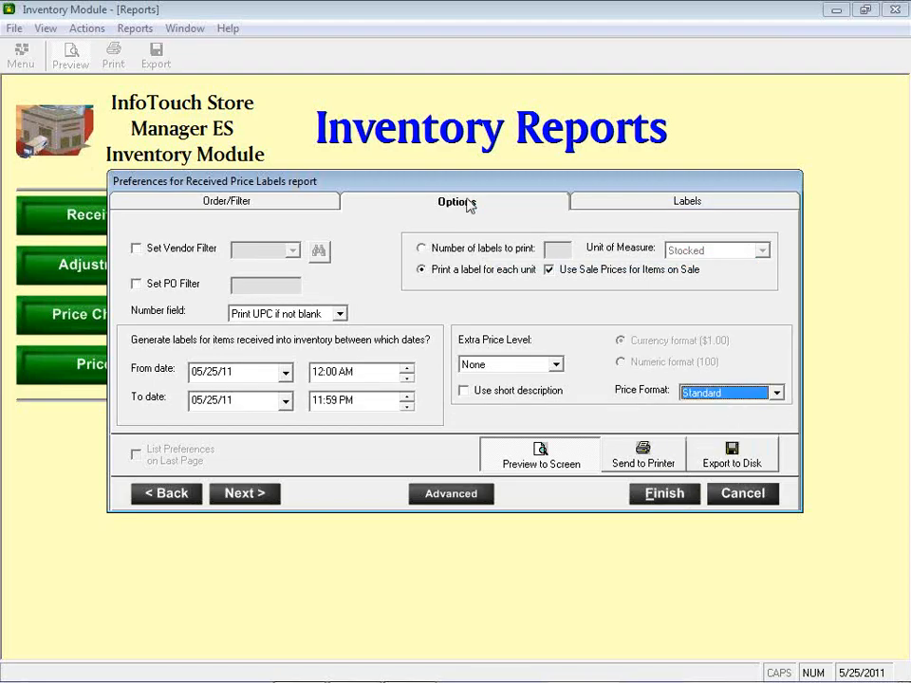
Step: Choose Shipping Labels, 2 across x 5 down (Avery 5263) as the label type and enable compressed print
click(615, 209)
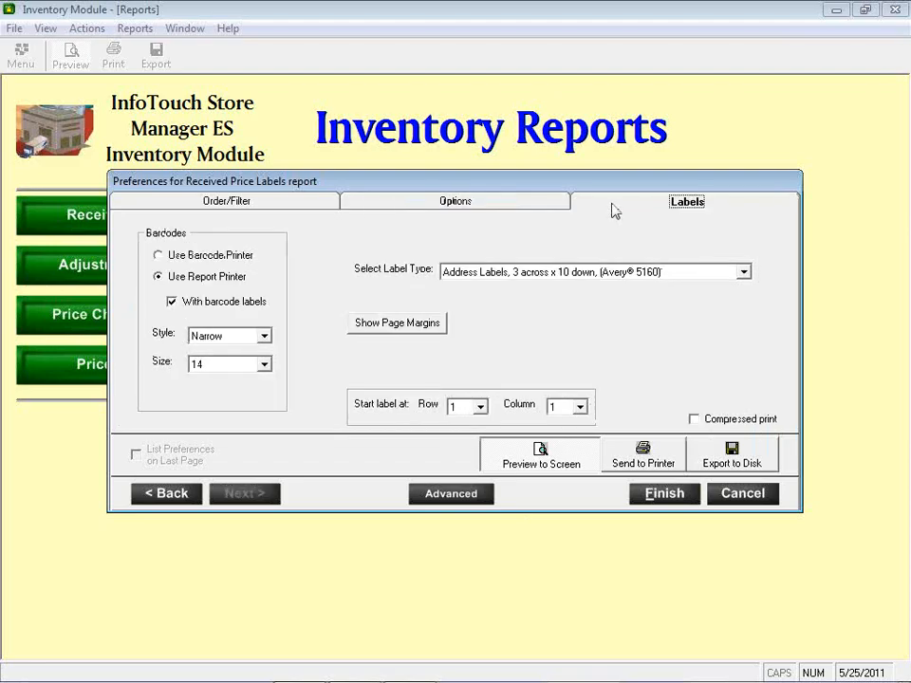
click(605, 275)
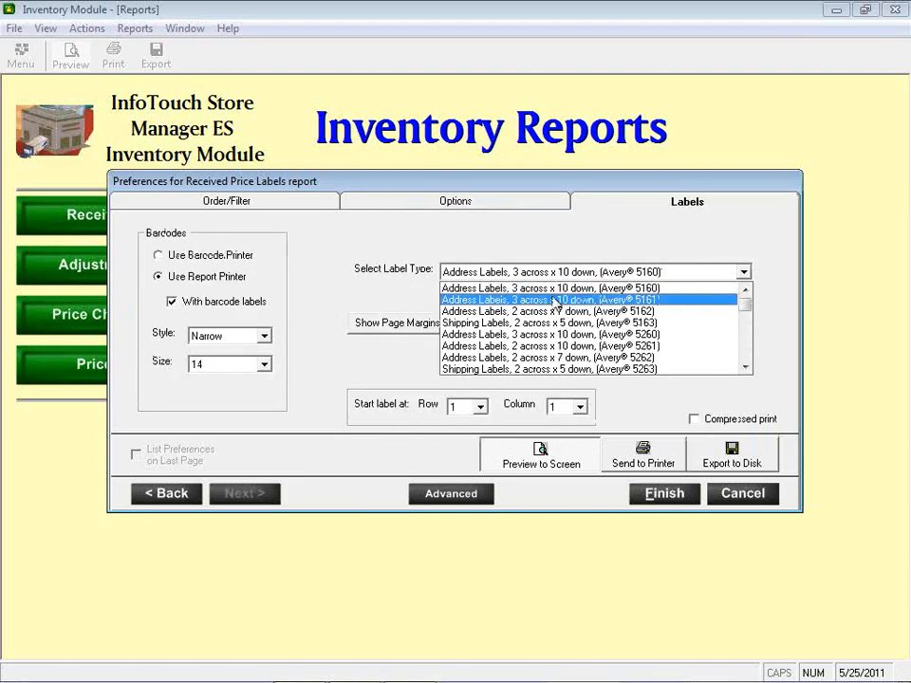
click(549, 369)
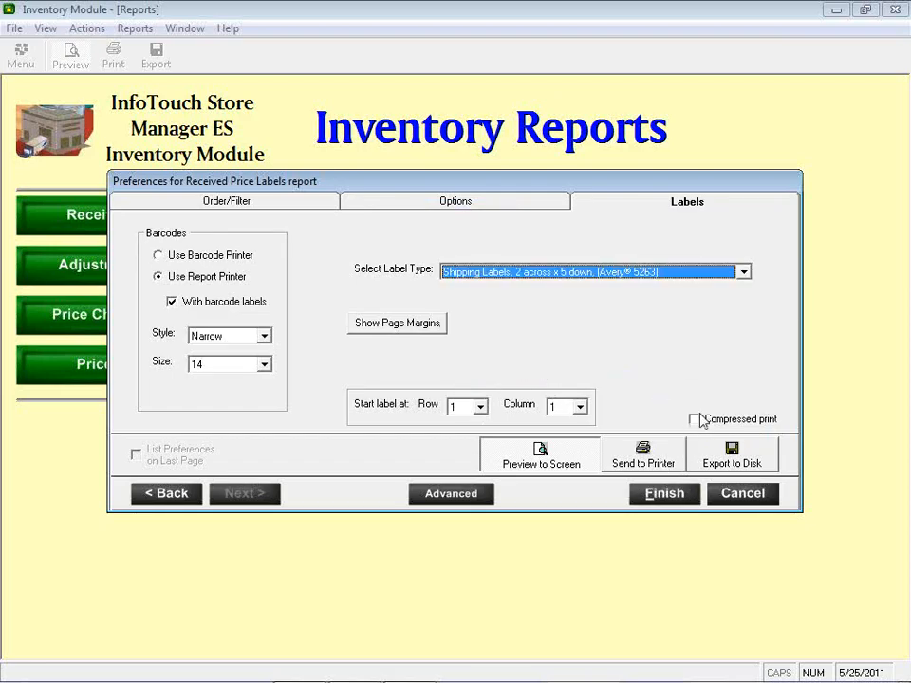
click(728, 421)
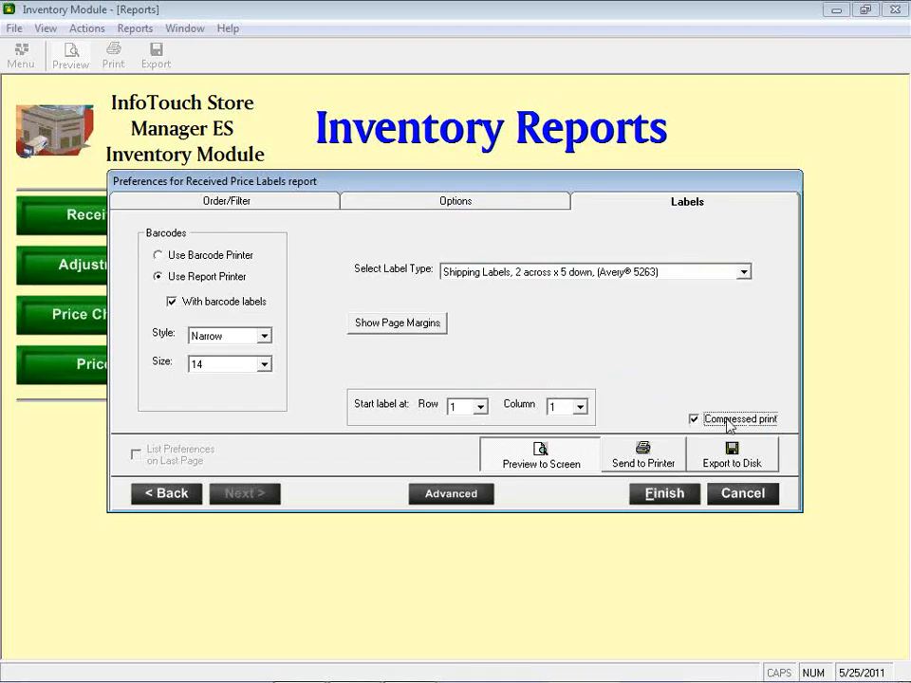
Step: Preview the received price labels through to the end of the page and close the preview
click(675, 494)
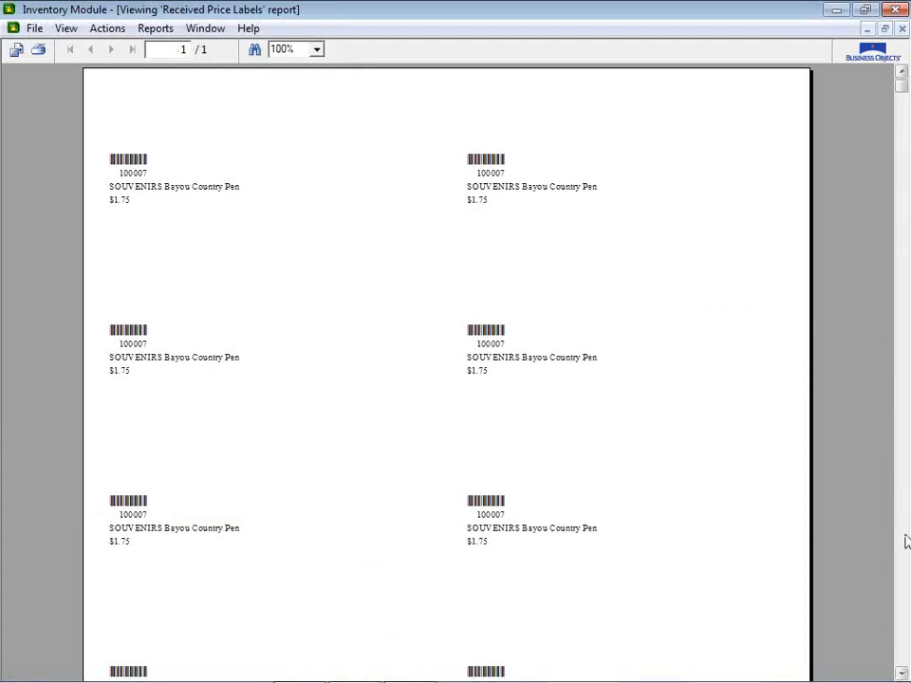
scroll(906, 540, down, 1)
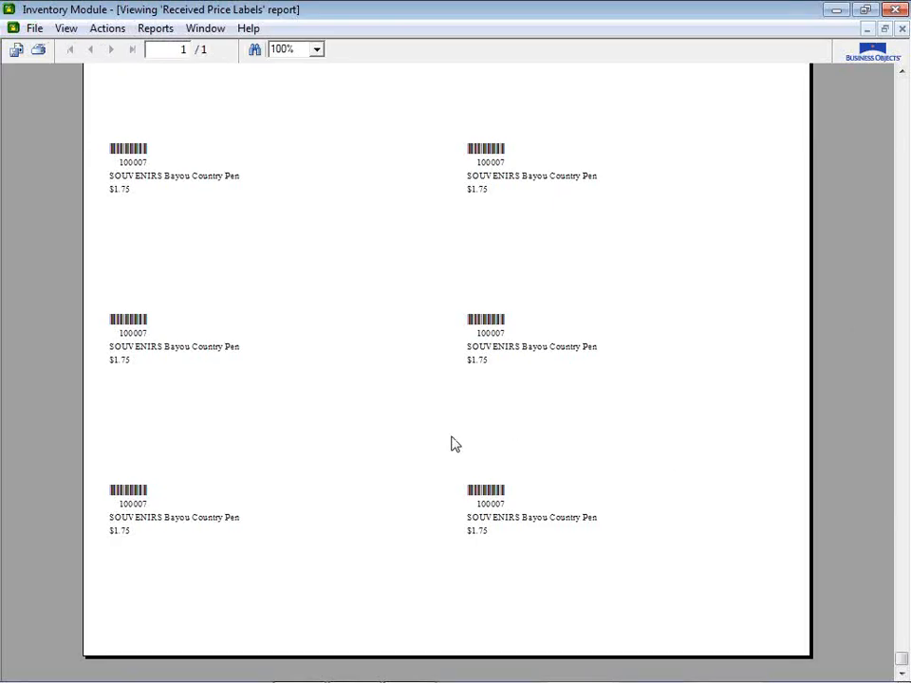
click(902, 29)
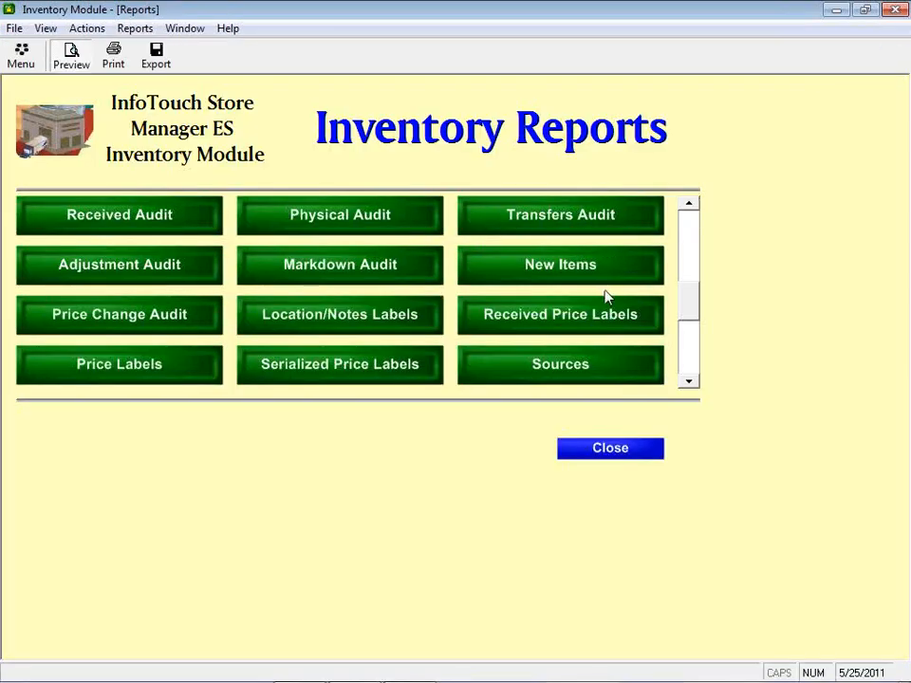
Step: Reopen the Received Price Labels preferences, set the price format to None, preview the labels, and close the preview
click(622, 326)
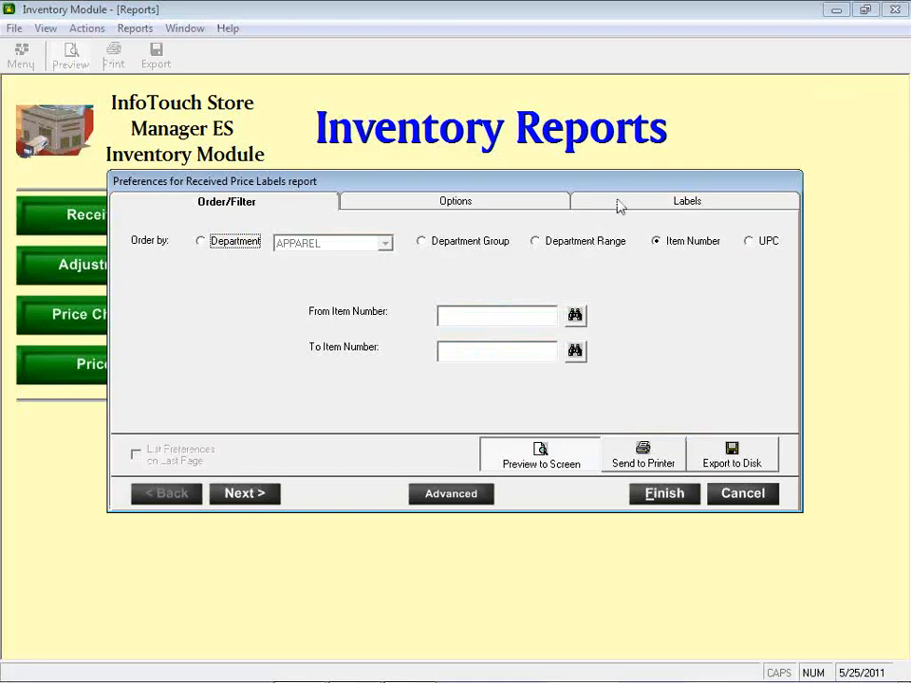
click(430, 208)
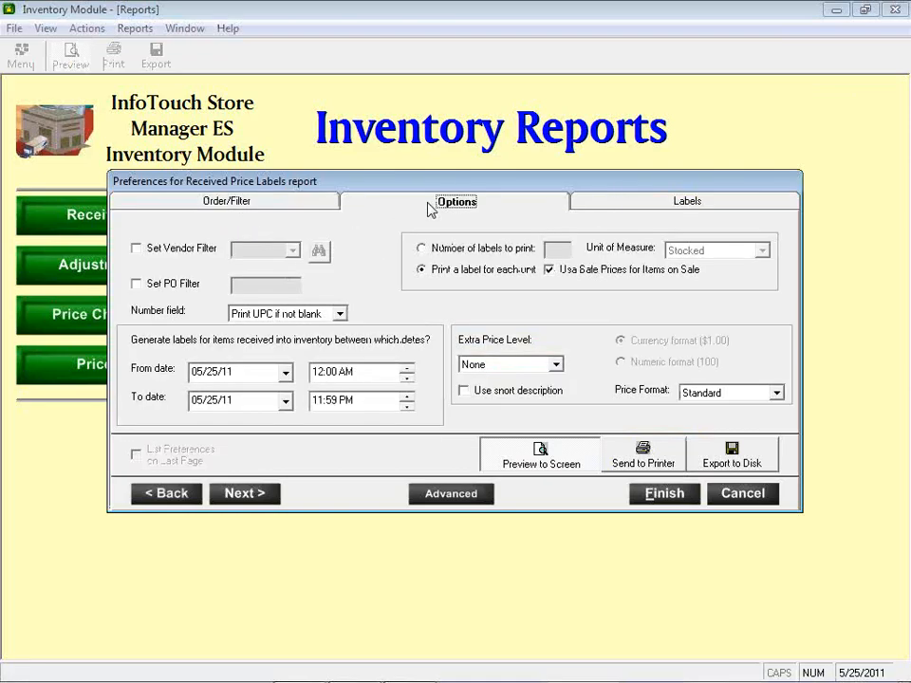
click(715, 395)
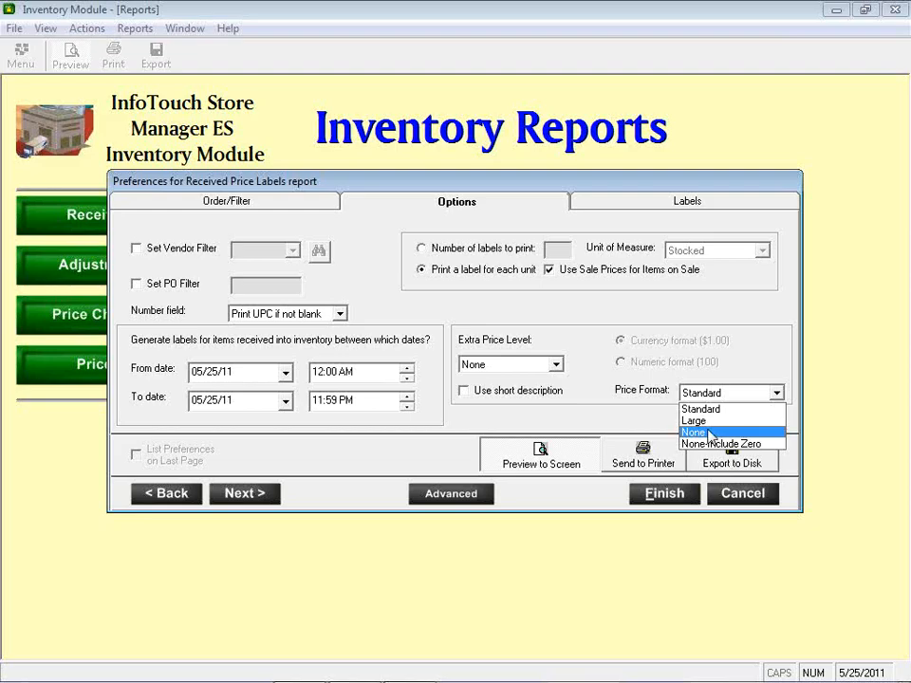
click(710, 435)
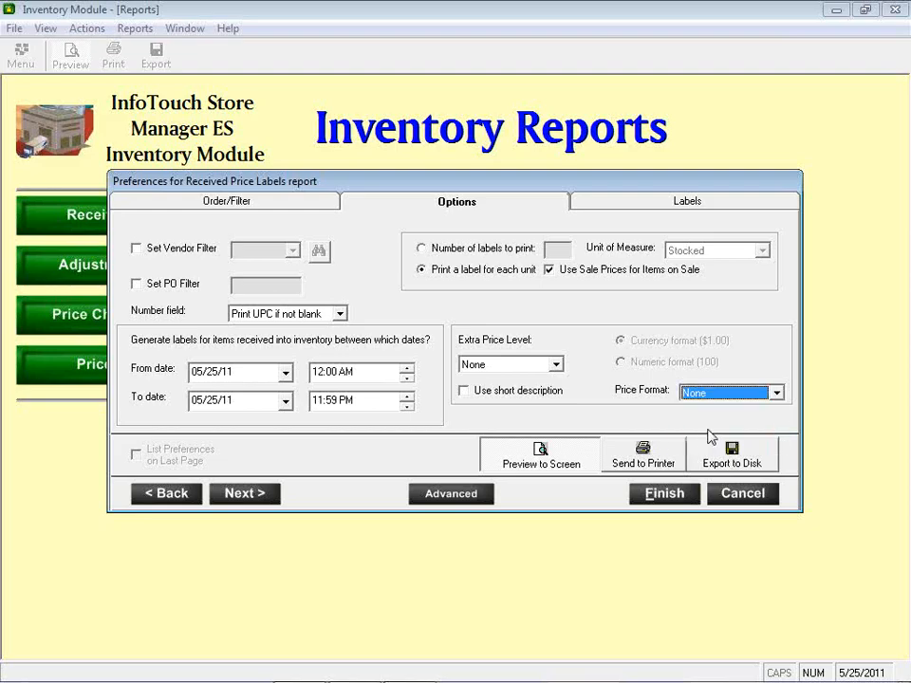
click(652, 497)
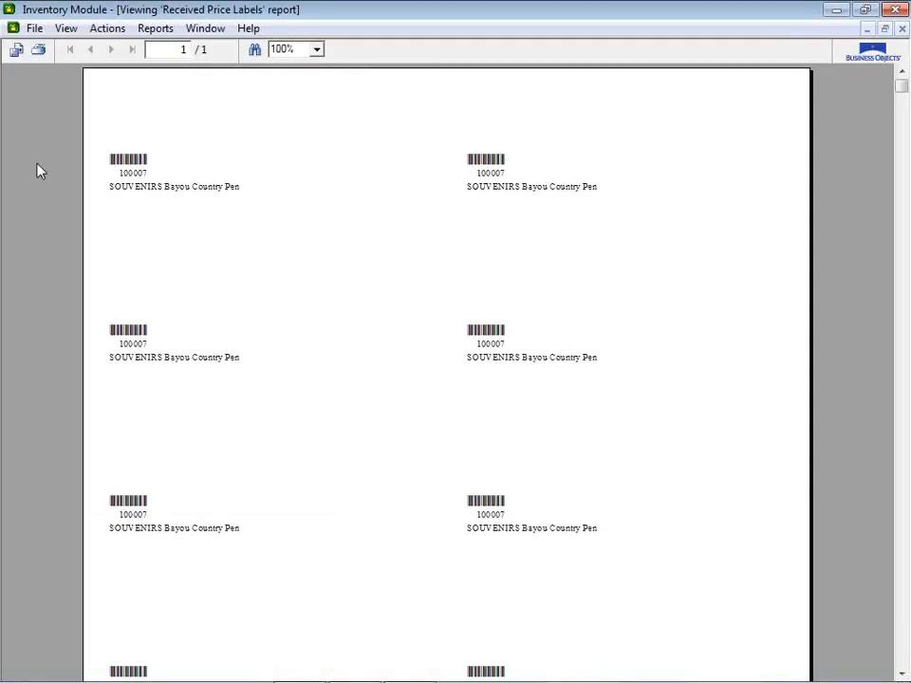
click(900, 29)
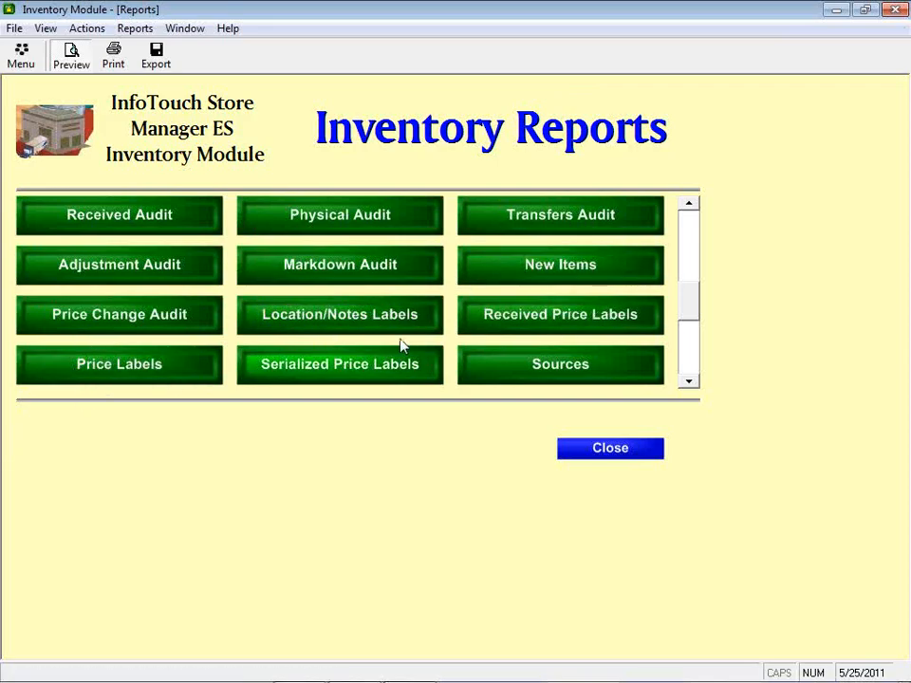
Step: Examine the price format choices for received price labels and the Sources report preferences, cancelling both
click(580, 313)
click(496, 201)
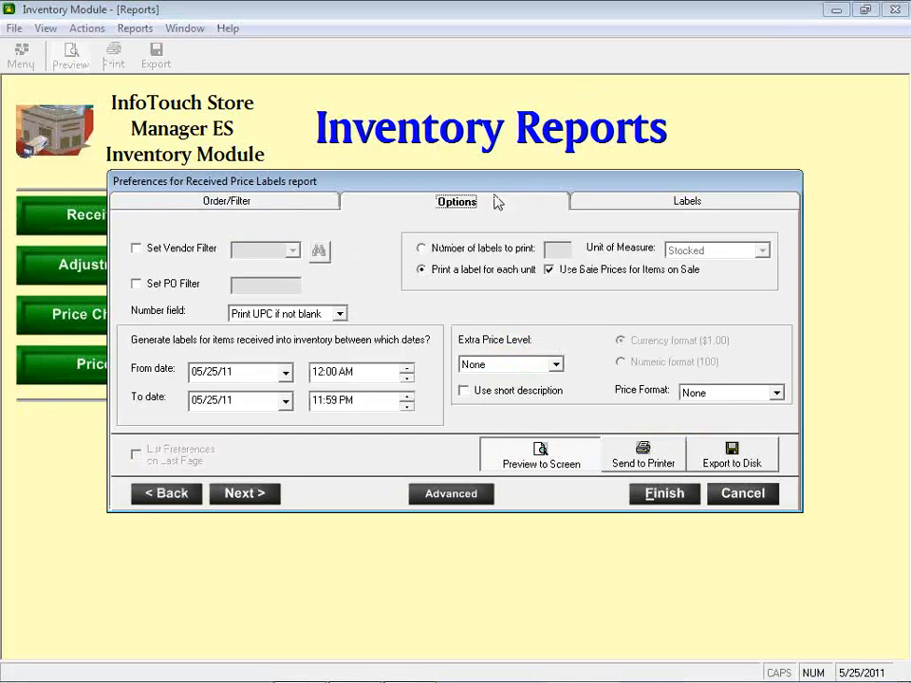
click(714, 393)
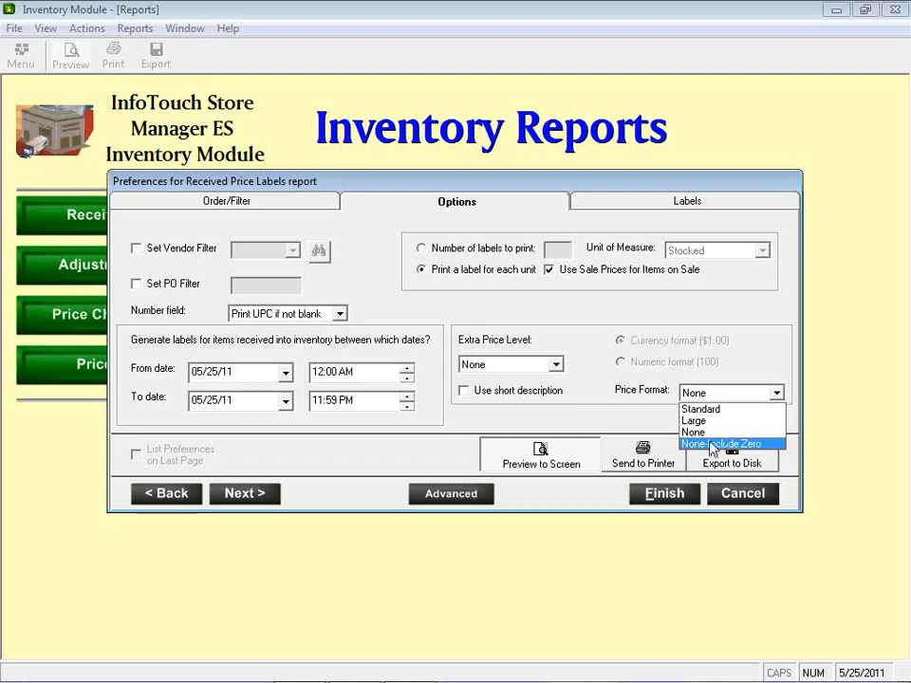
click(649, 342)
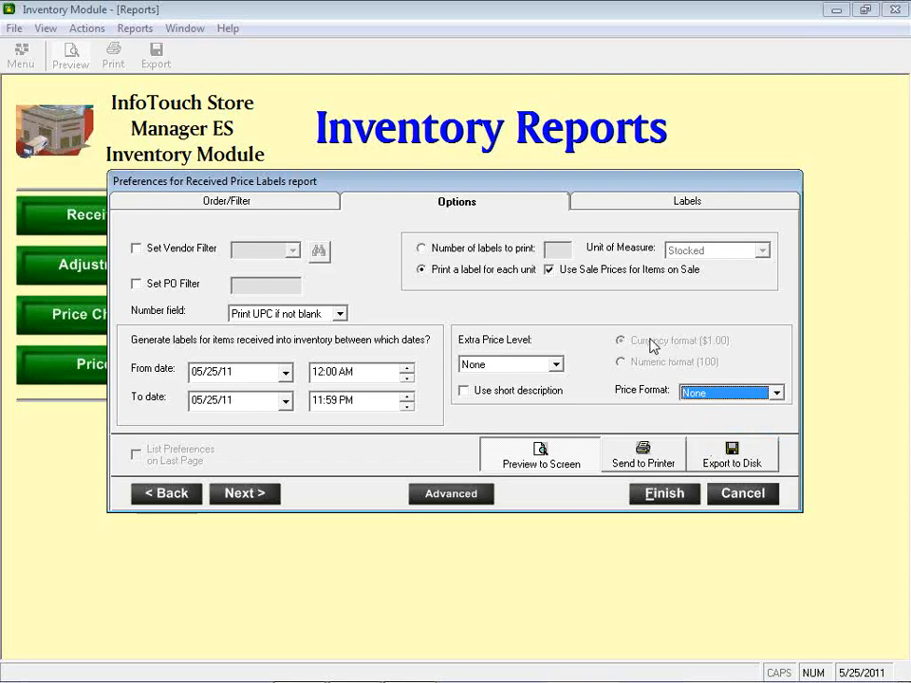
click(738, 496)
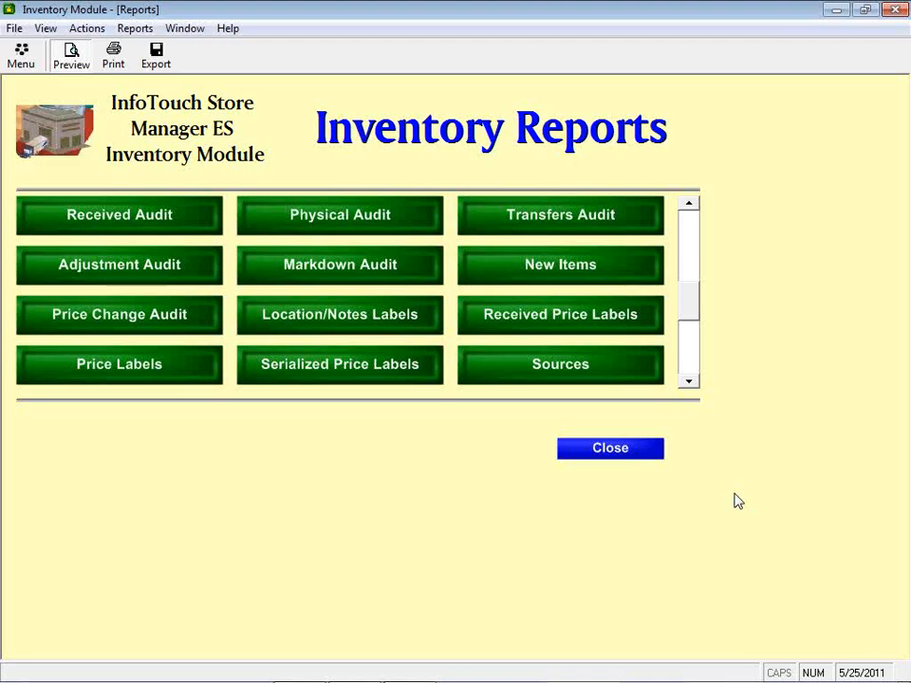
click(689, 384)
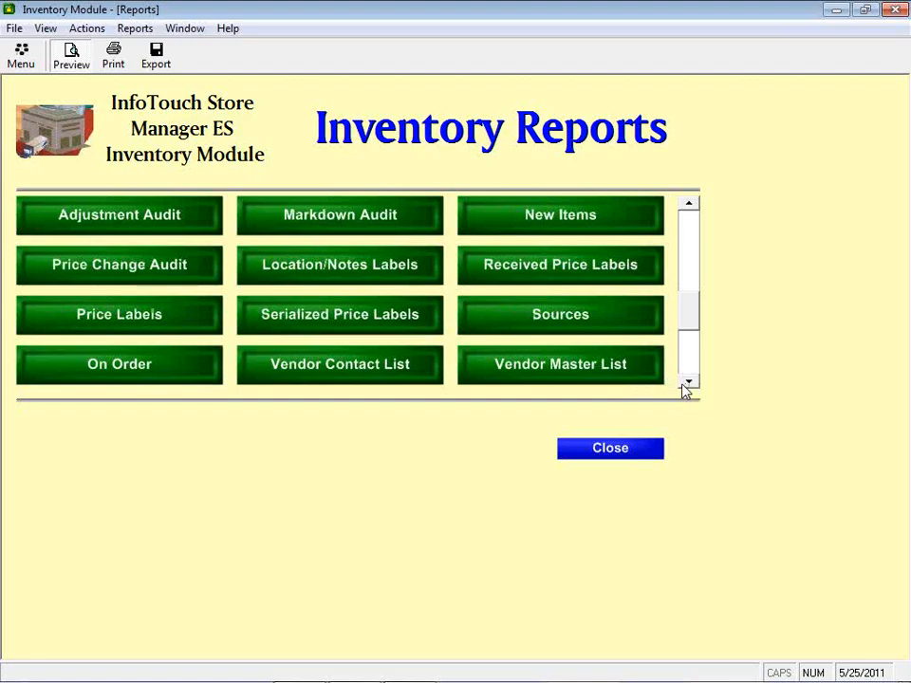
click(689, 383)
click(564, 261)
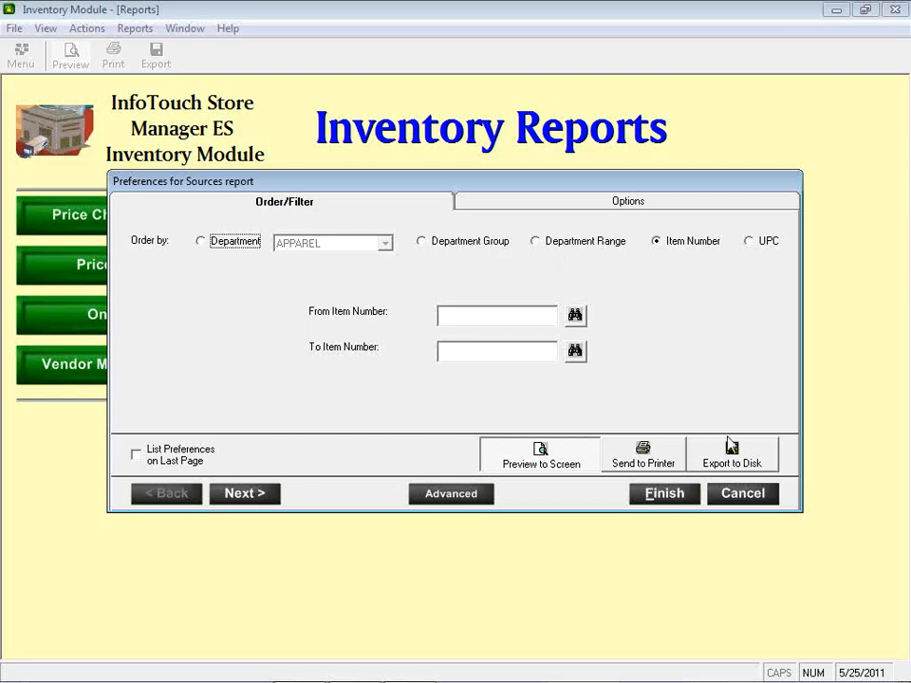
click(757, 496)
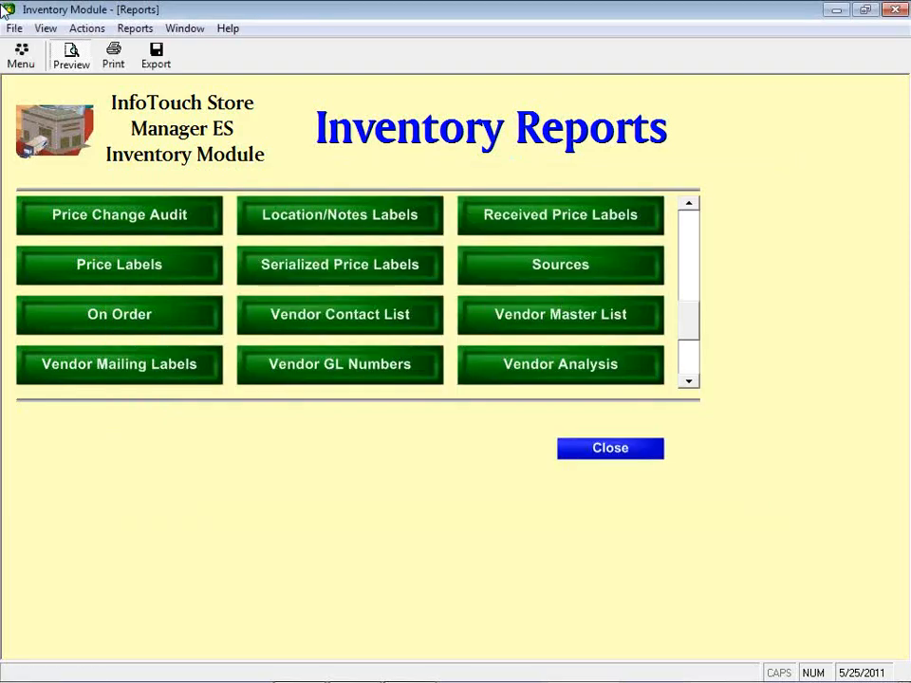
Step: Open the Modify Inventory form
click(83, 33)
click(123, 96)
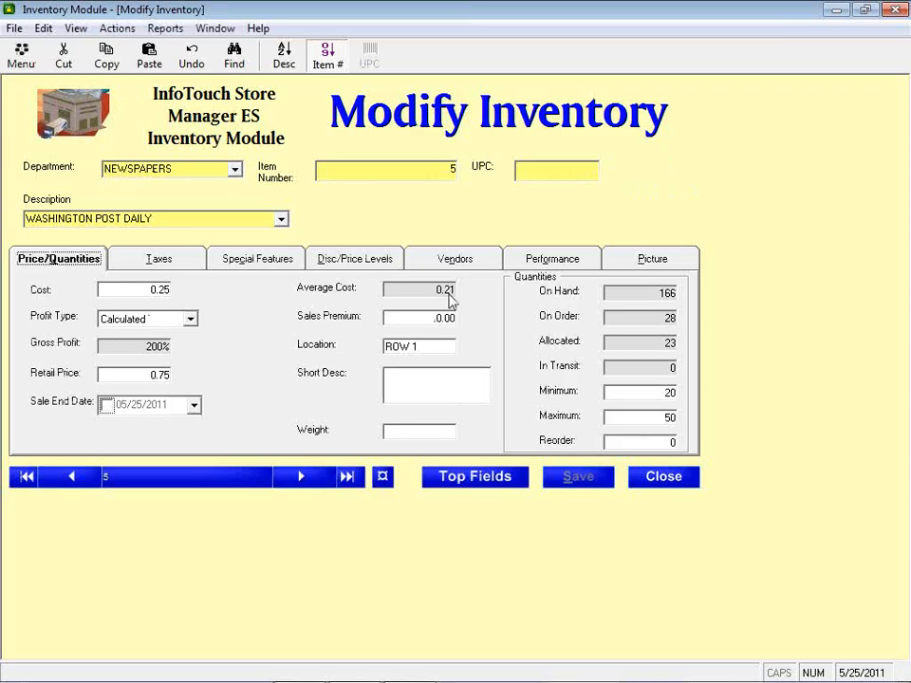
Step: View the vendors listed for WASHINGTON POST DAILY and close the Modify Inventory form
click(456, 262)
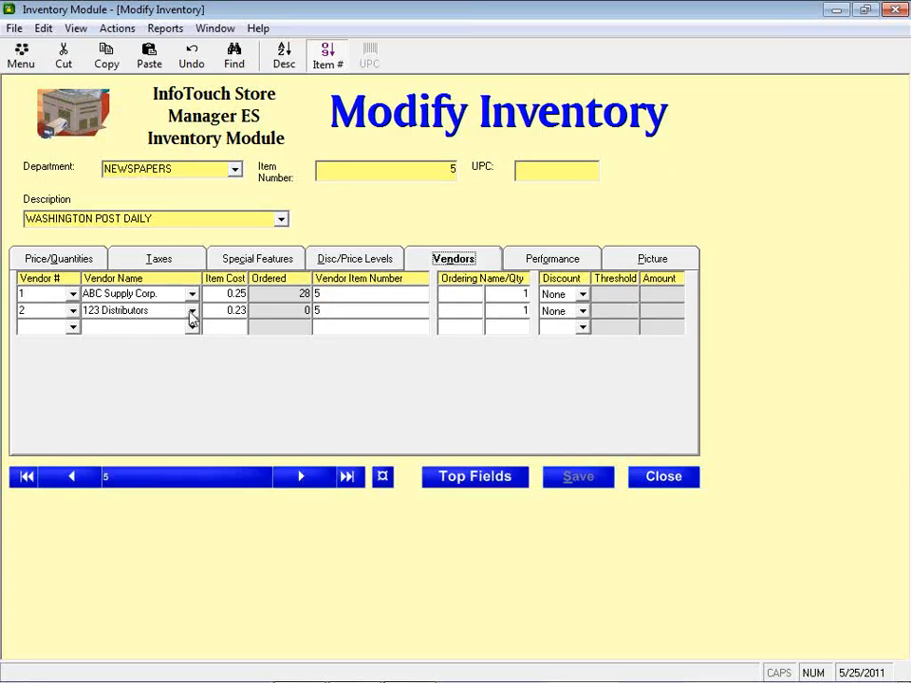
click(664, 478)
Step: Generate an on-screen preview of the Sources report ordered by Item Number, with no vendor or location filter
click(590, 264)
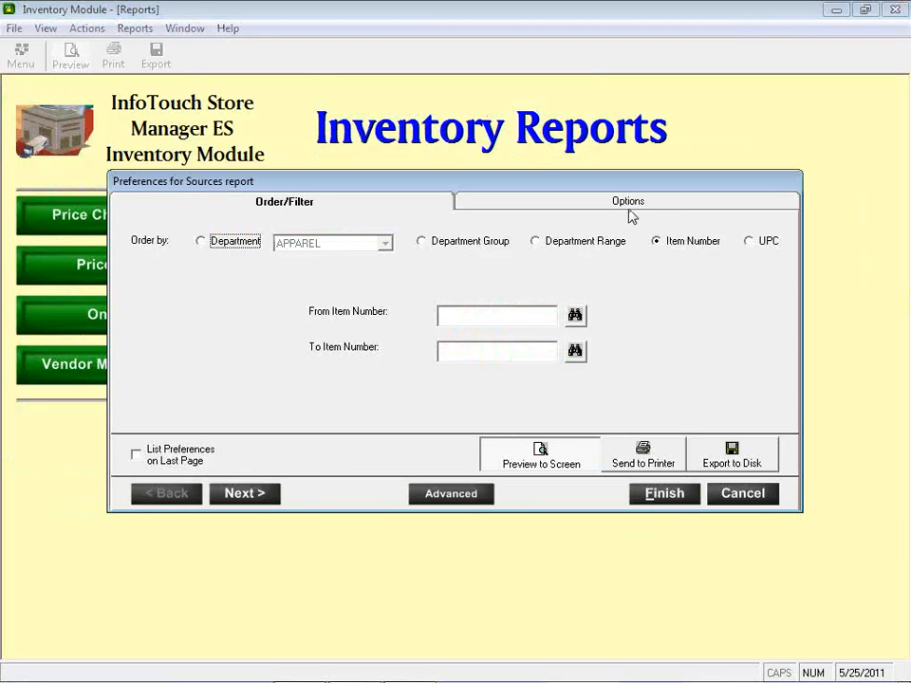
click(630, 212)
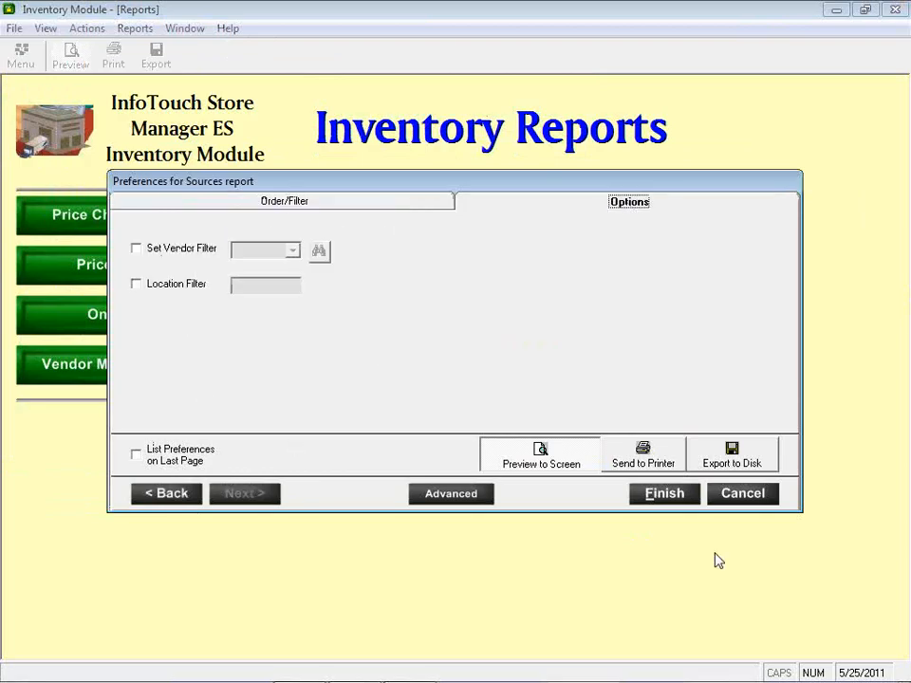
click(651, 501)
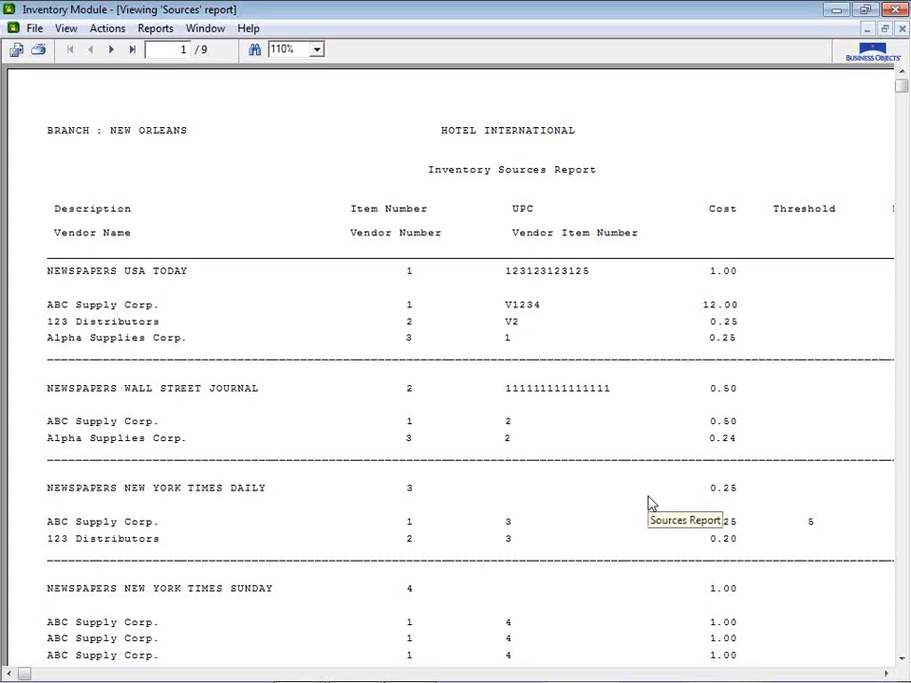
Step: Review pages 1 and 2 of the Sources report, including the Threshold and Discount columns, and close the preview
click(902, 659)
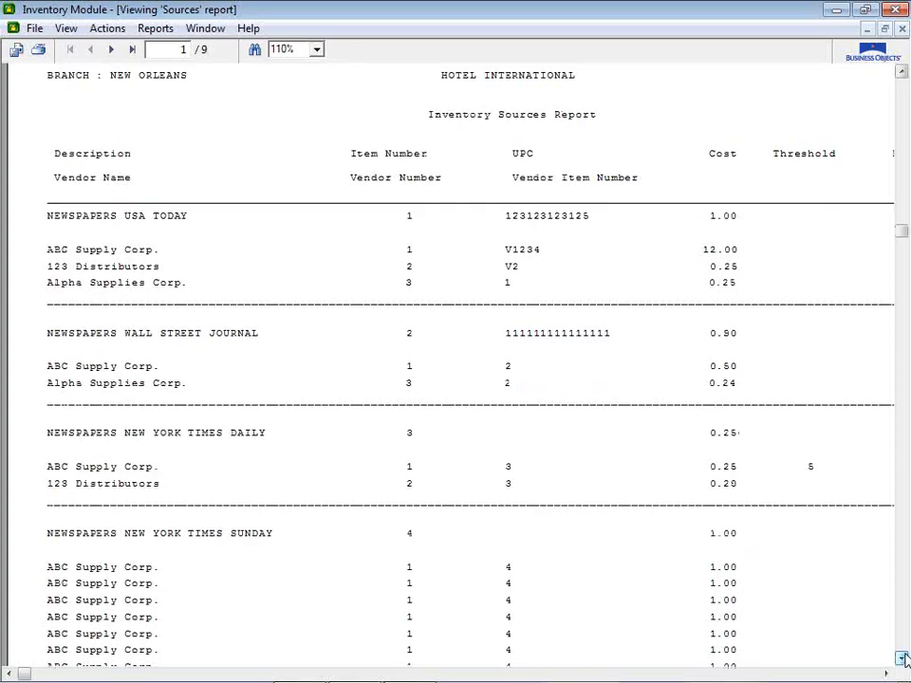
click(903, 658)
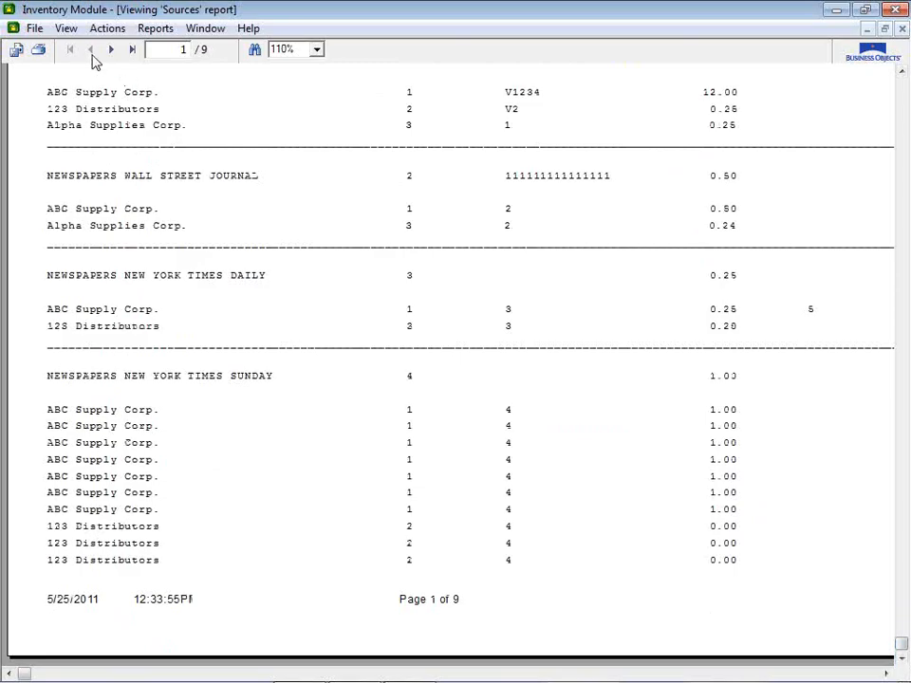
click(111, 49)
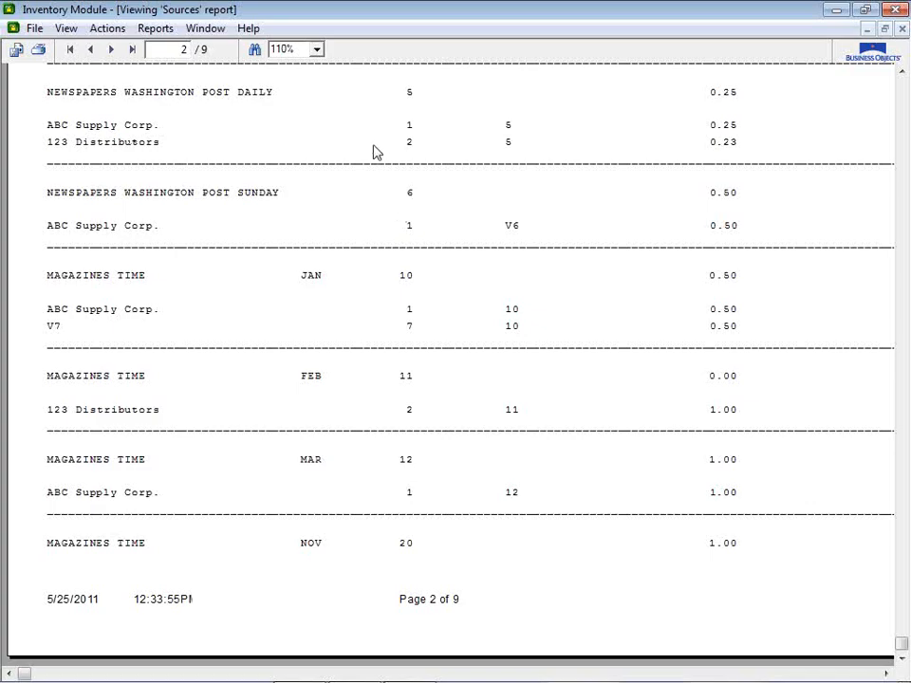
scroll(377, 152, up, 5)
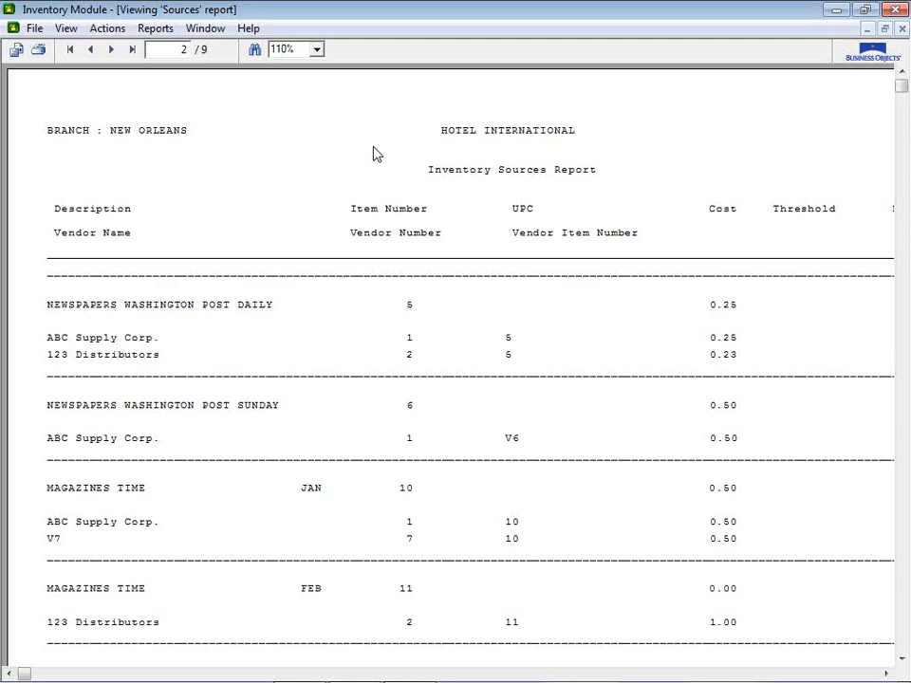
scroll(374, 154, right, 5)
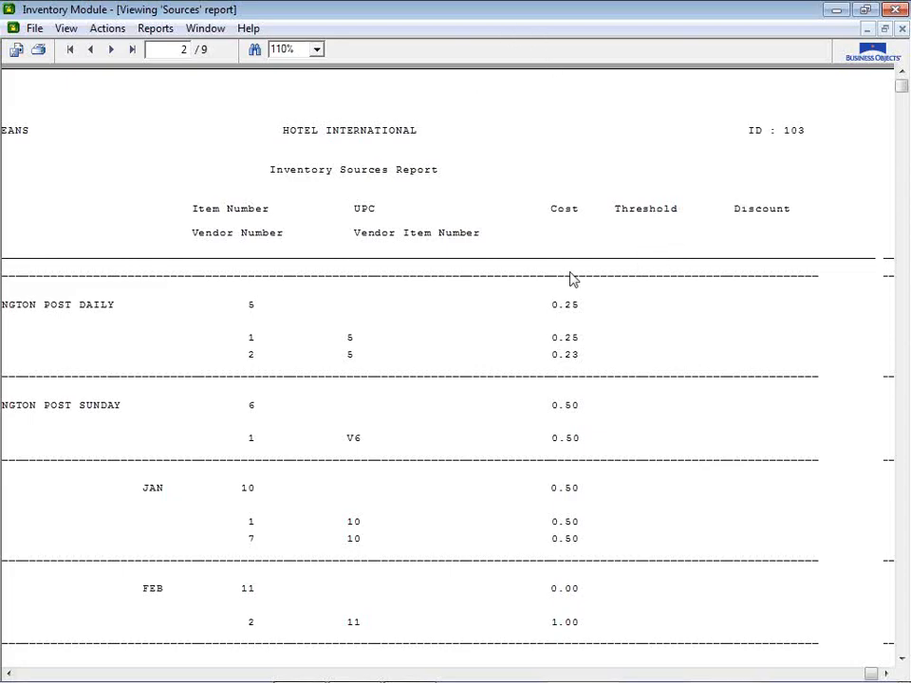
scroll(573, 279, left, 3)
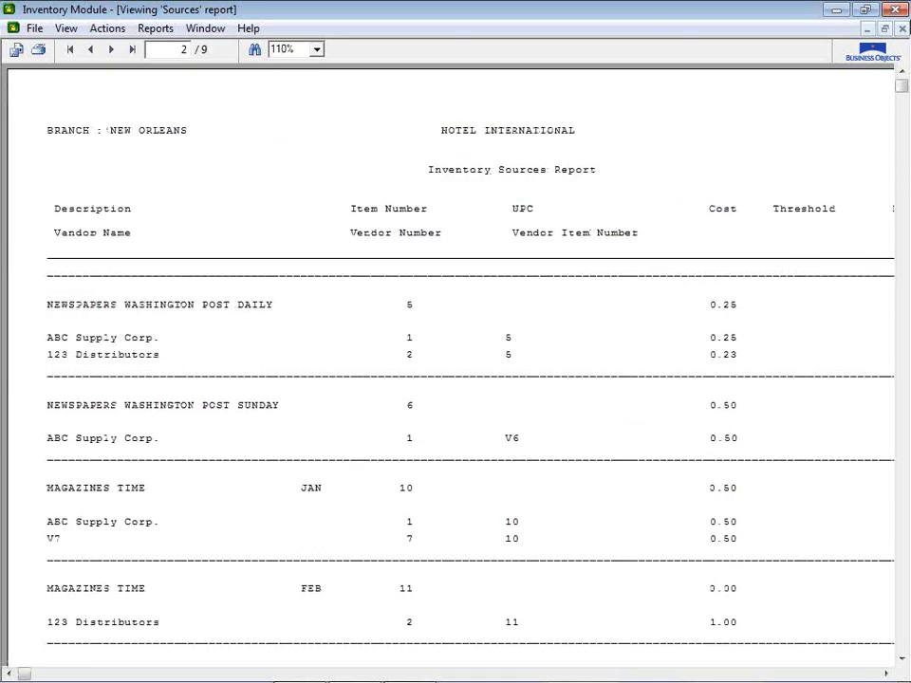
click(903, 29)
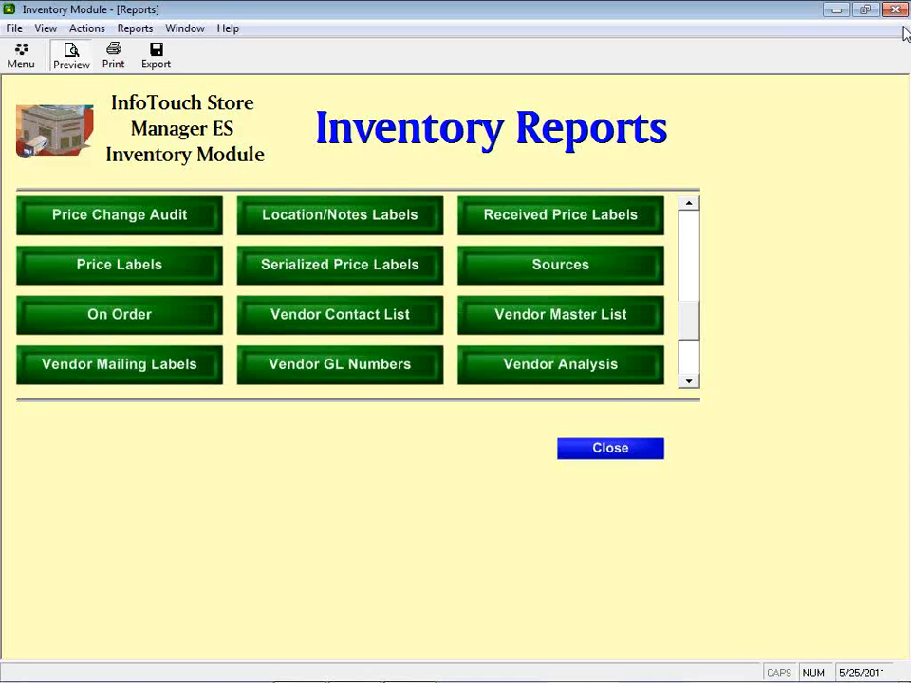
Step: Preview the On Order report ordered by Item Number and close the preview
click(73, 311)
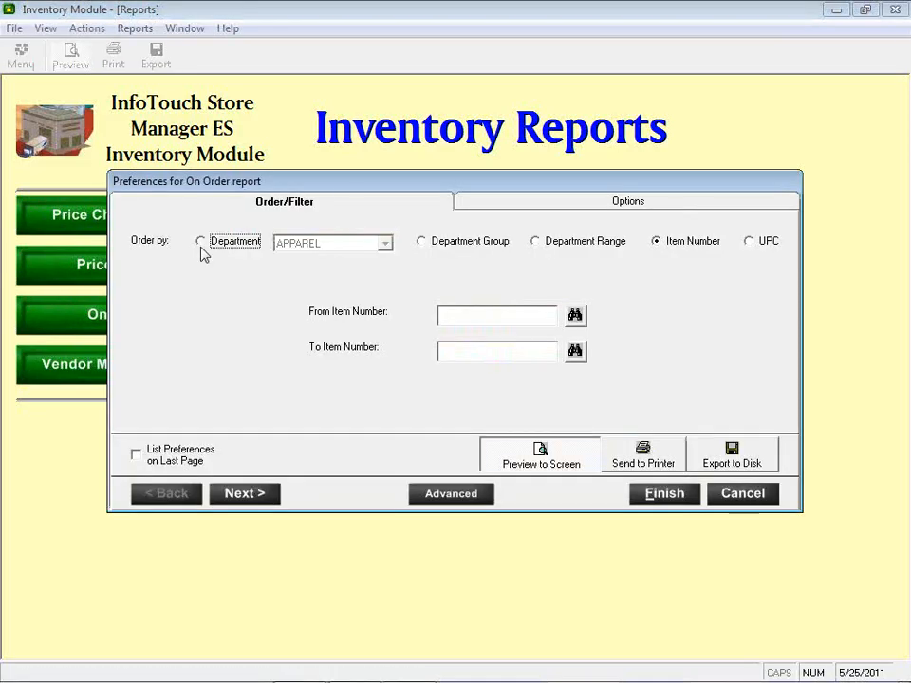
click(665, 492)
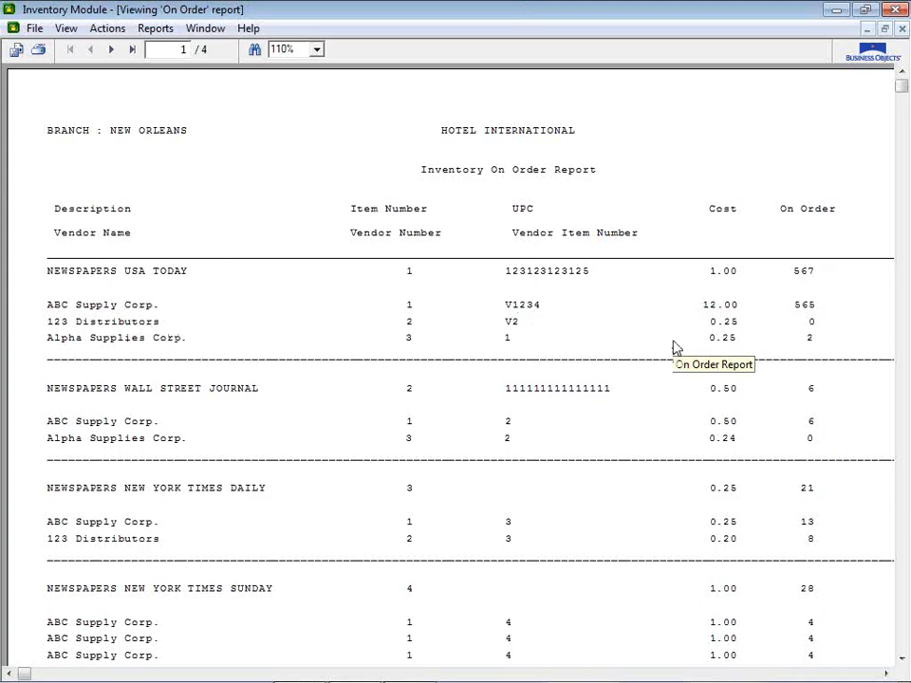
click(902, 29)
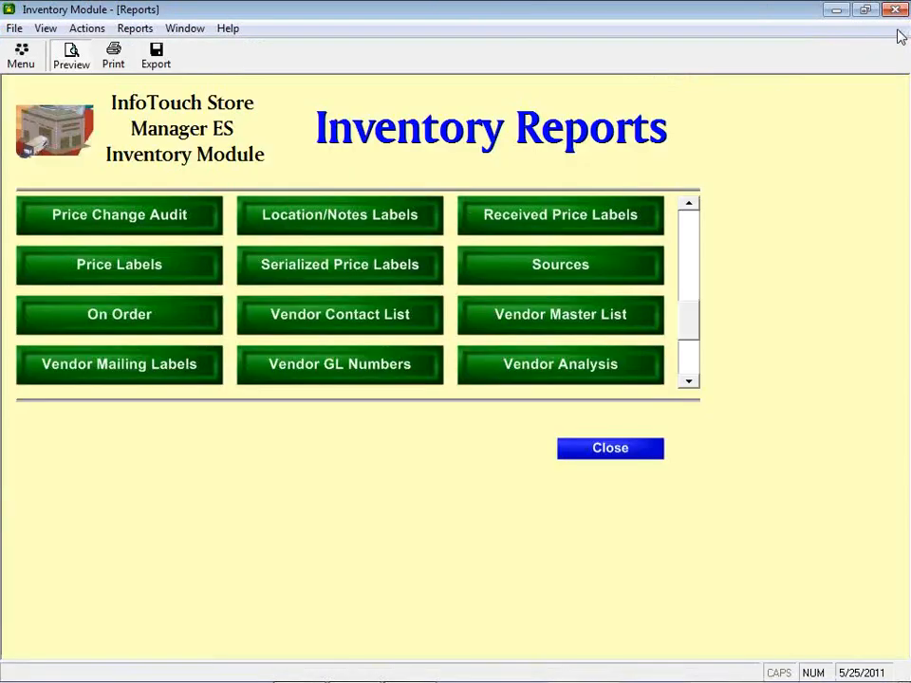
Step: Preview the Vendor Contact List ordered by Name, check its telephone column, and close the preview
click(253, 329)
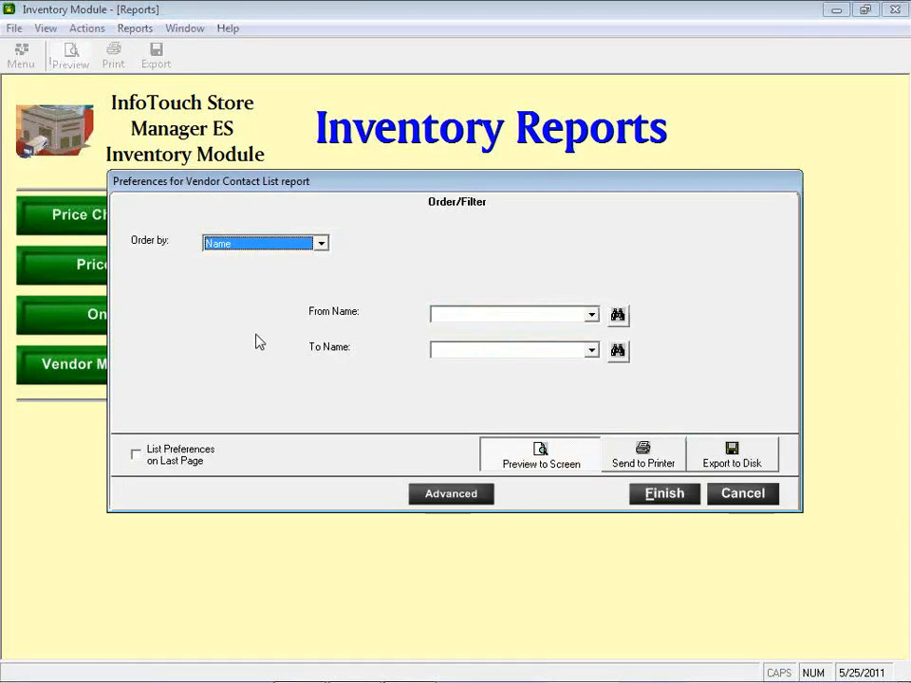
click(658, 493)
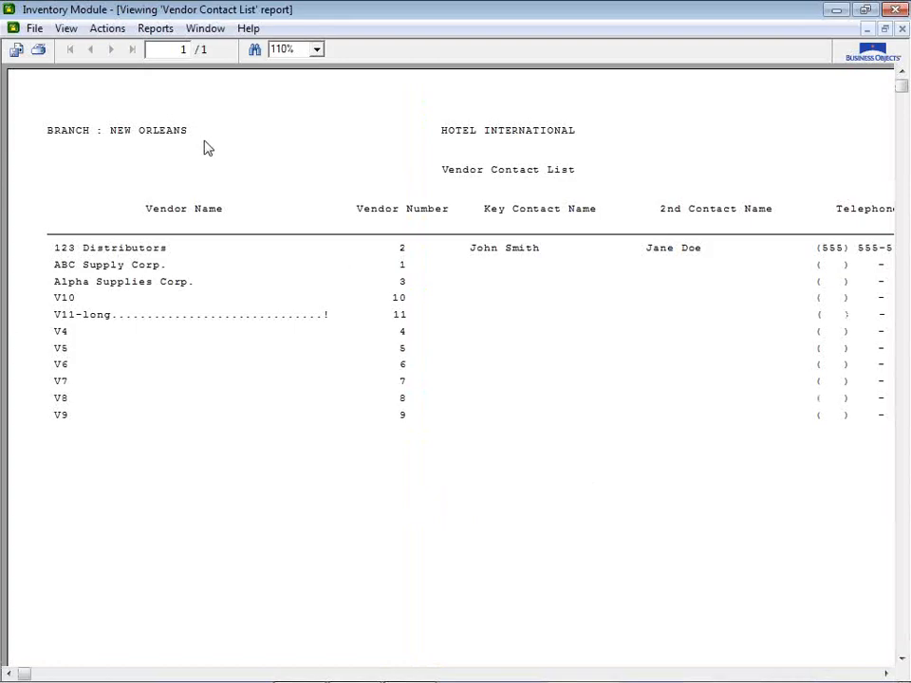
scroll(205, 147, right, 1)
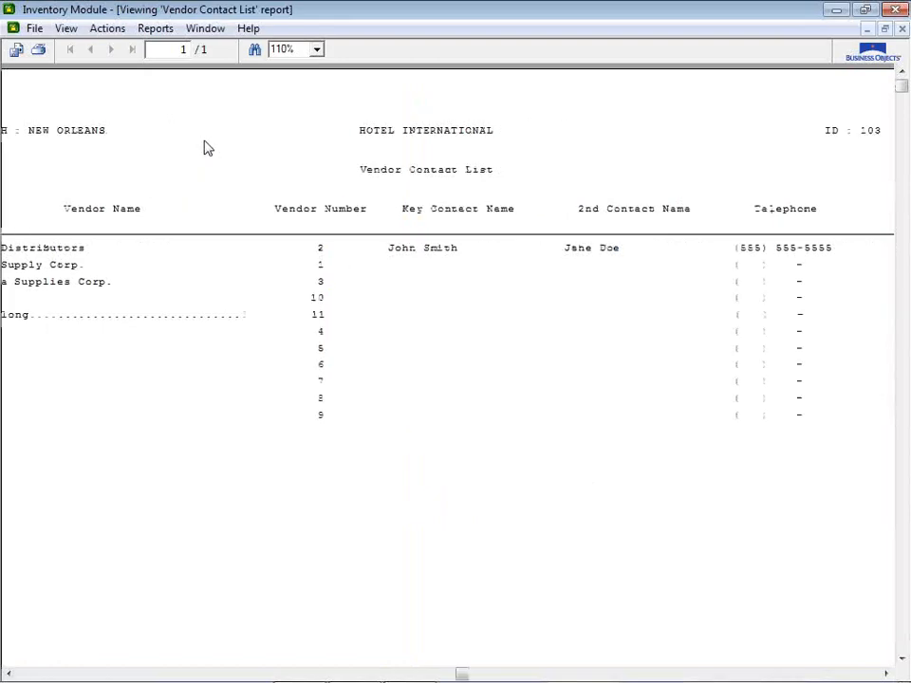
click(899, 28)
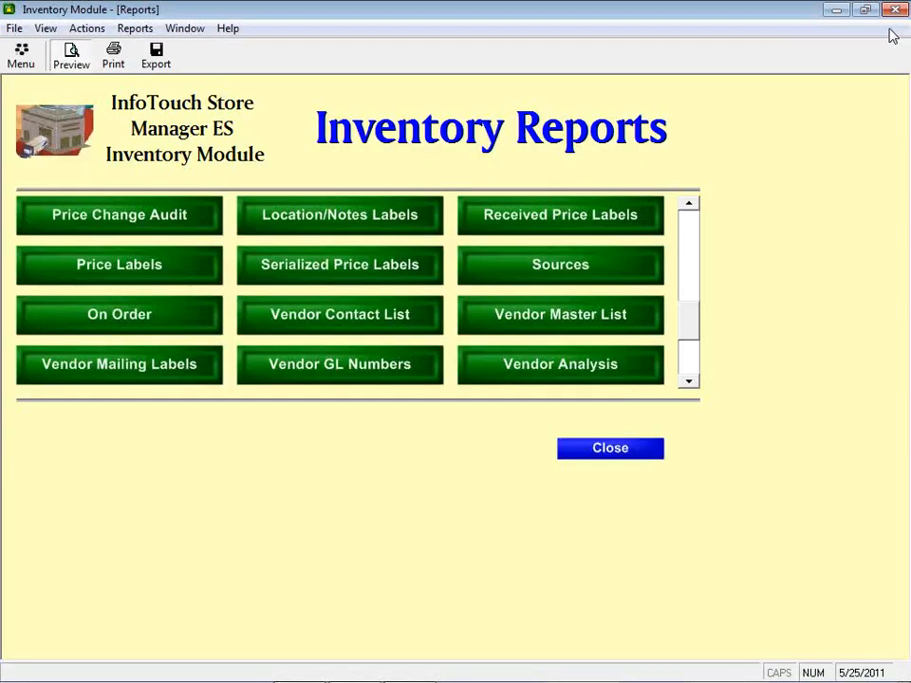
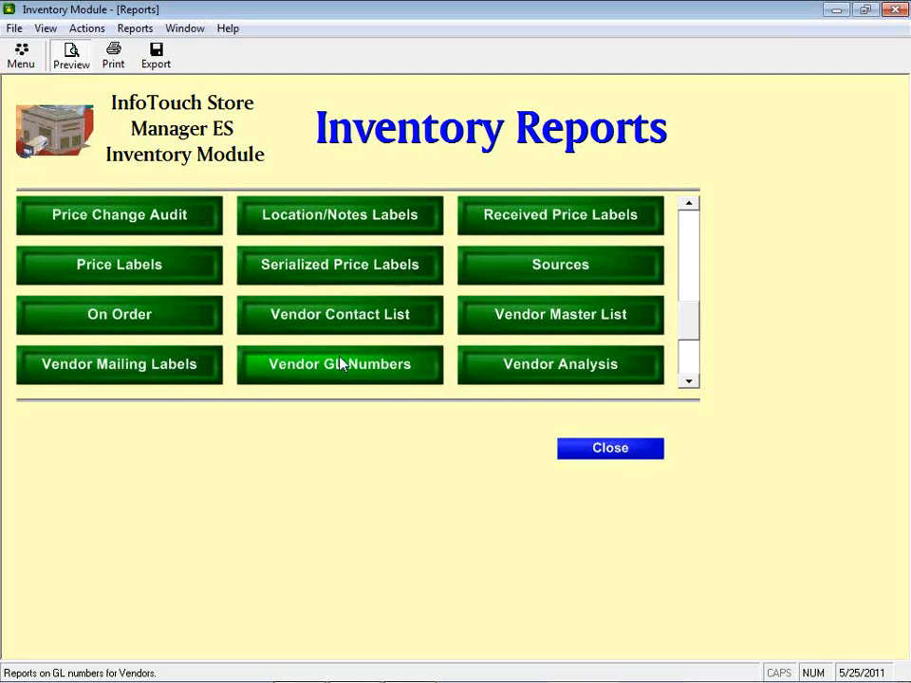
Step: Set up the Vendor Analysis report to order by Item Number and sort its ranking by Vendor
click(528, 368)
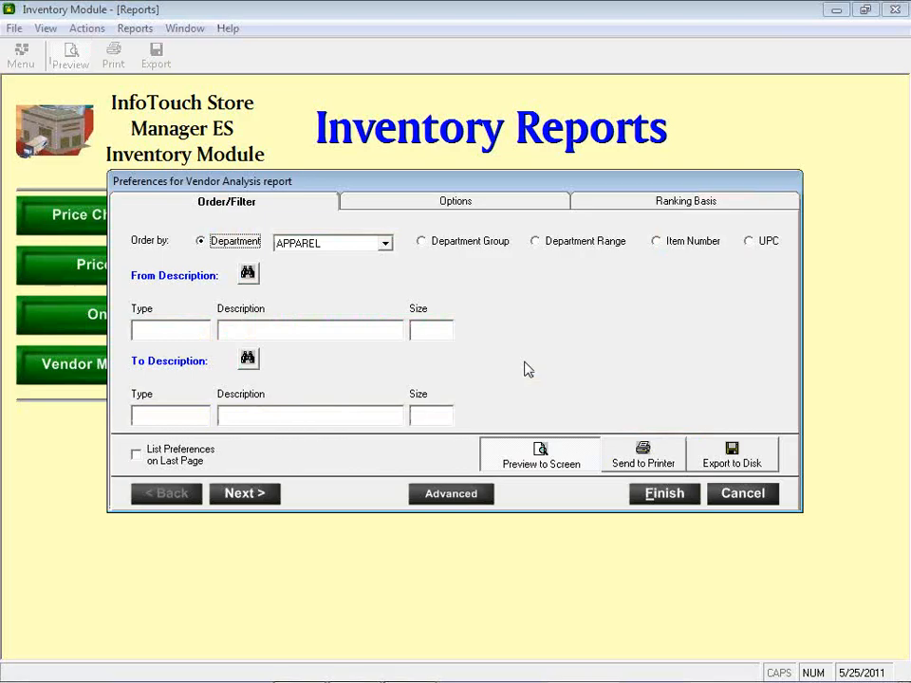
click(673, 248)
click(533, 203)
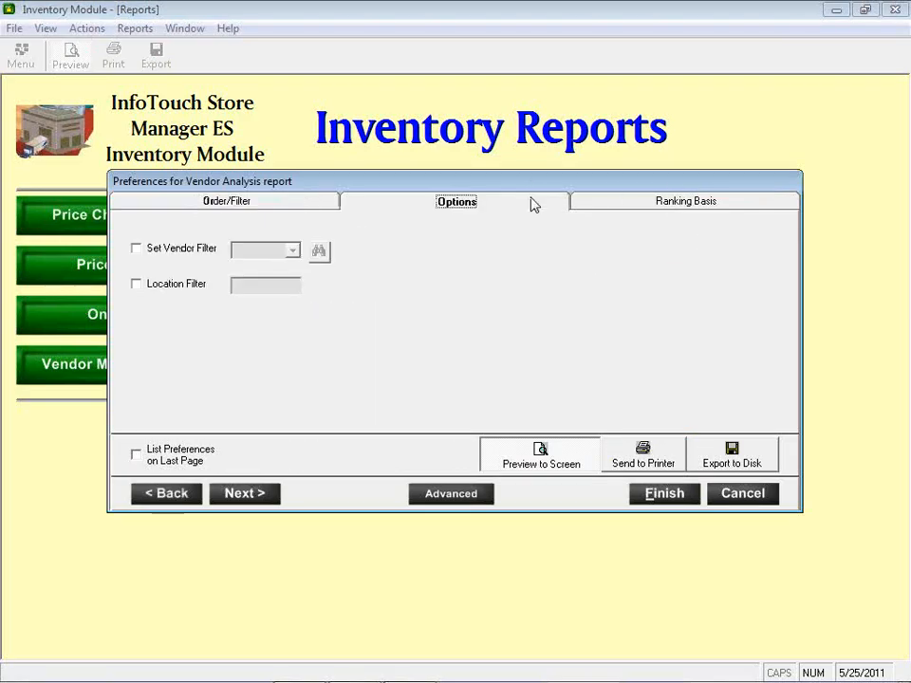
click(608, 209)
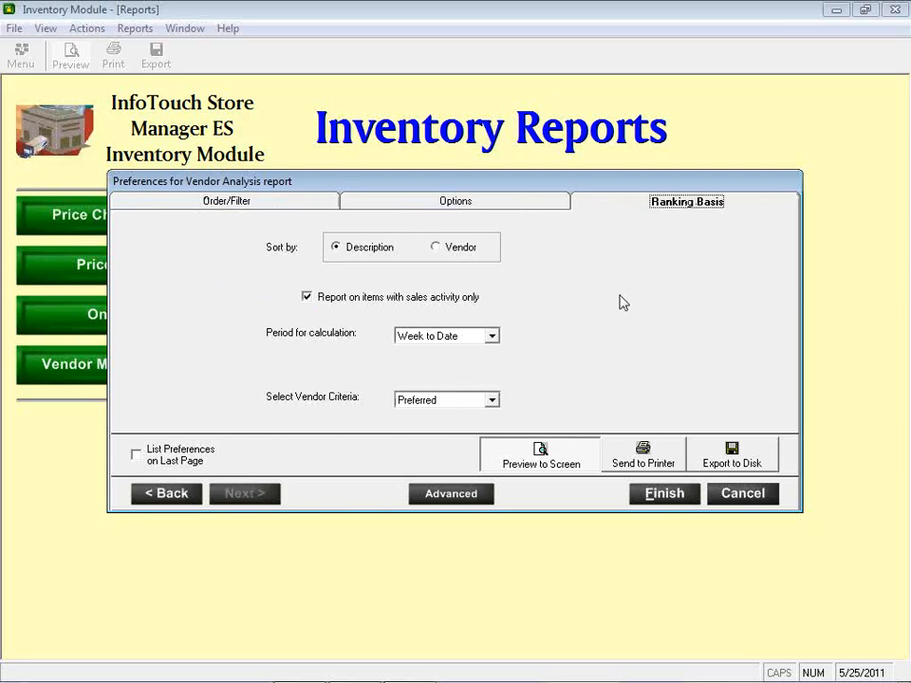
click(450, 250)
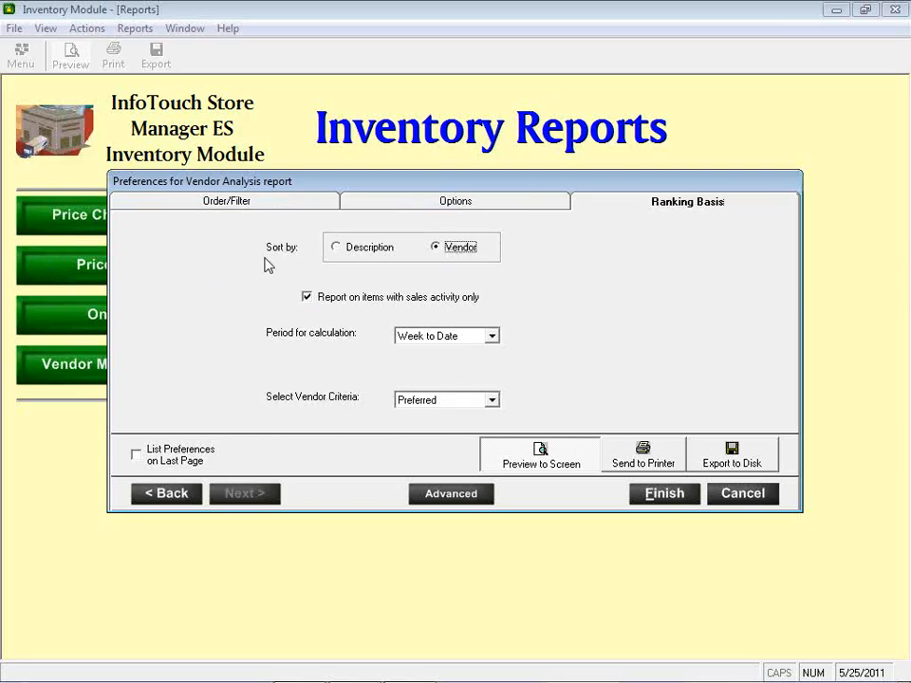
Step: Set the Vendor Analysis calculation period to Date Range with a start month of 1, and preview the report
click(439, 344)
click(421, 402)
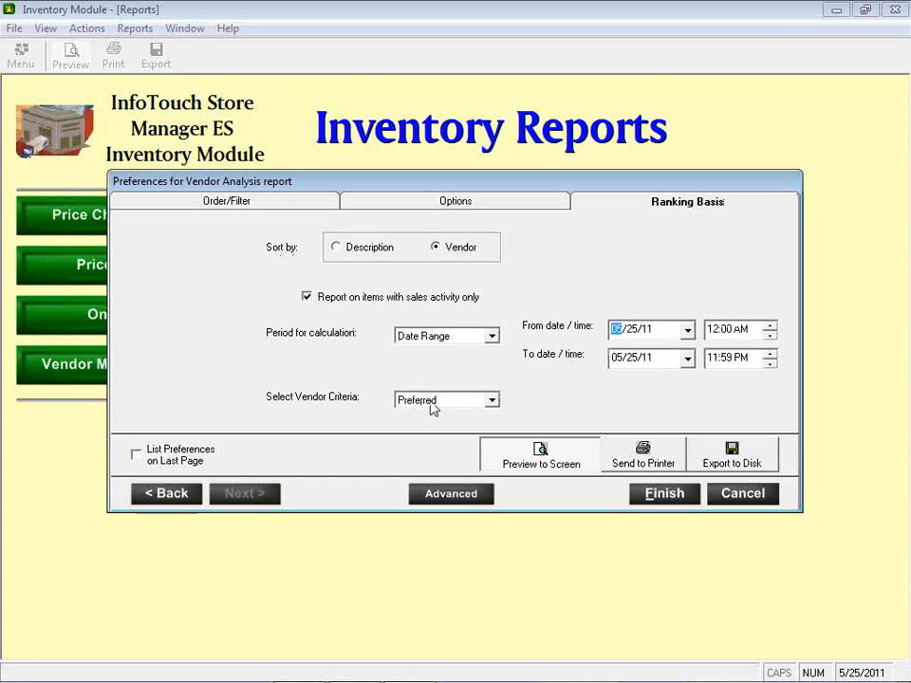
text(1)
click(665, 495)
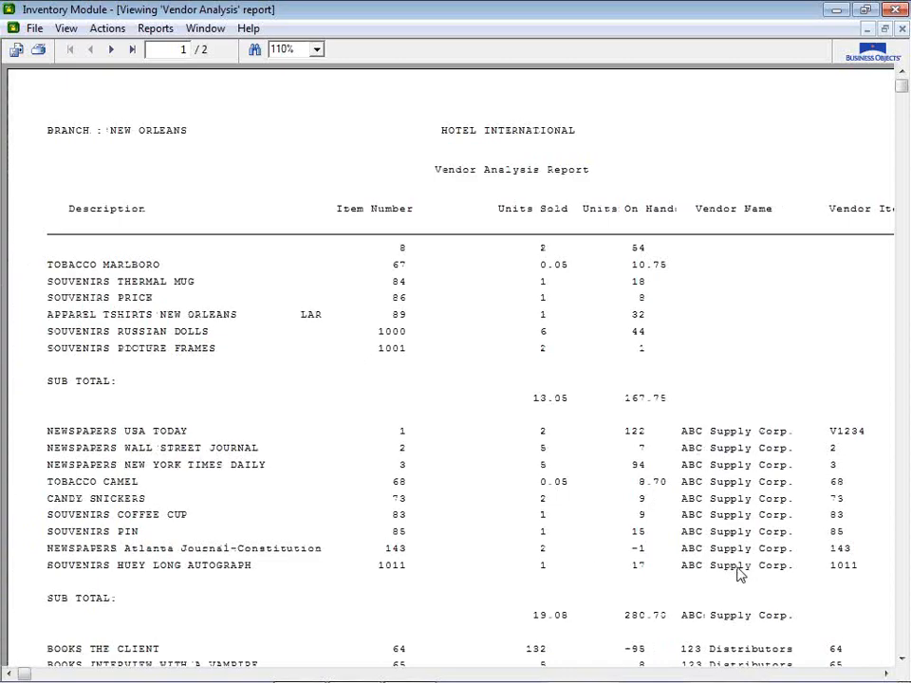
Step: Review the first page of the Vendor Analysis report and close the preview
scroll(740, 568, down, 3)
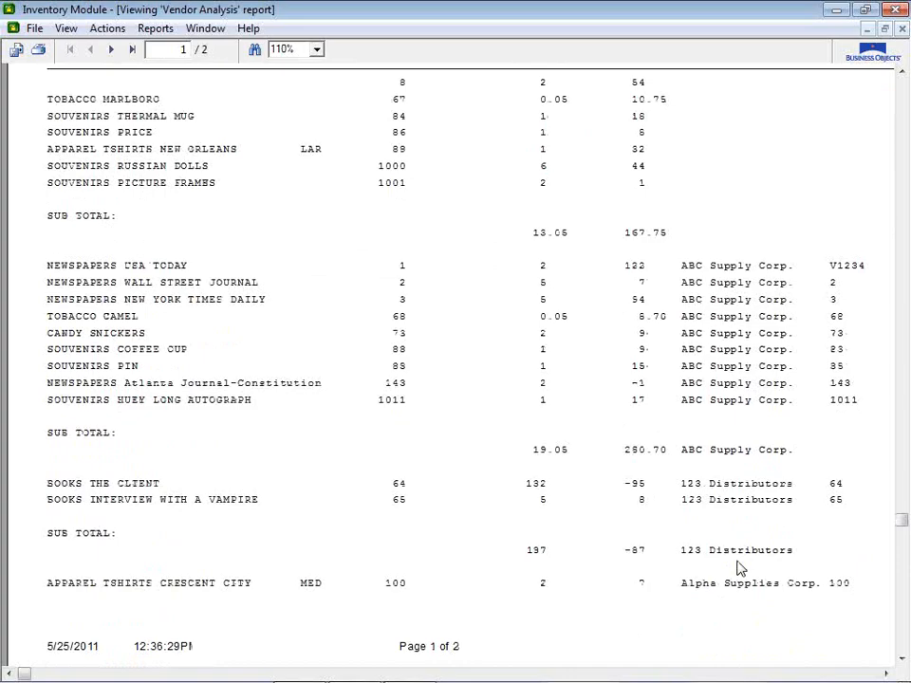
scroll(740, 567, up, 3)
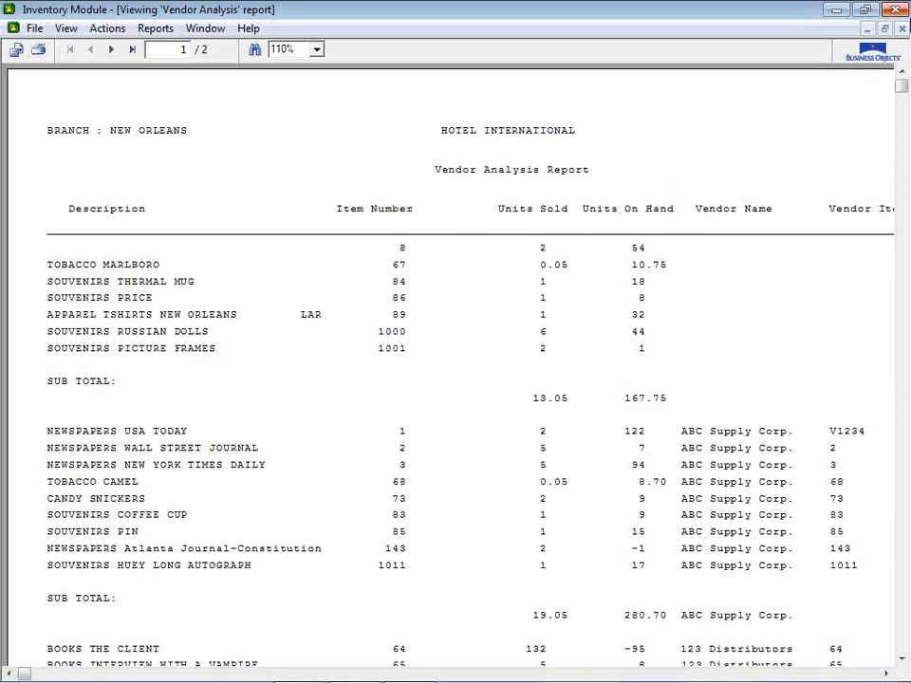
click(903, 28)
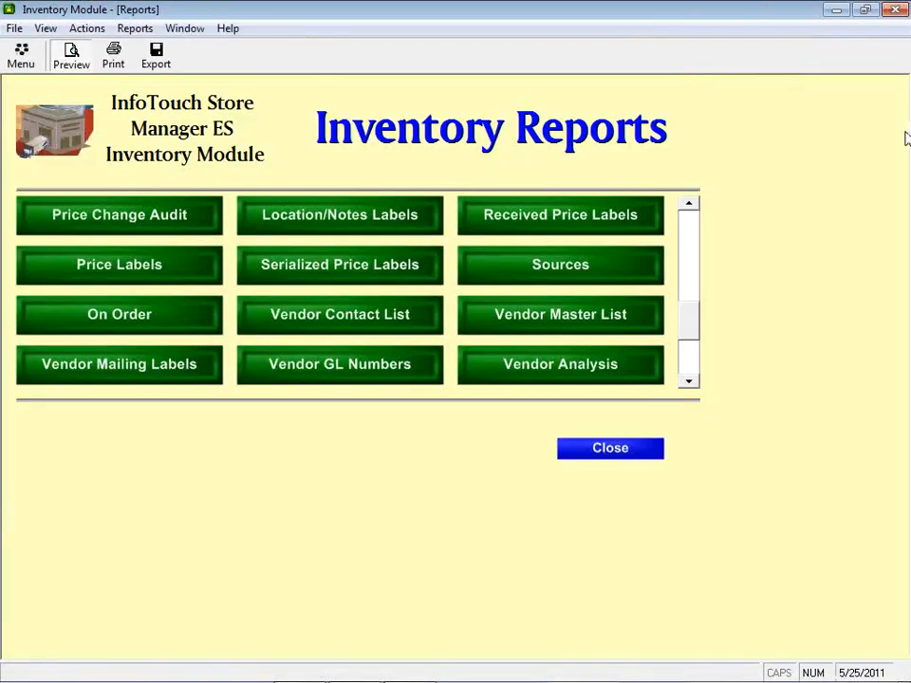
Step: Open the PO Listing report preferences, order the report by Vendor, and check its detail and order status options
click(689, 381)
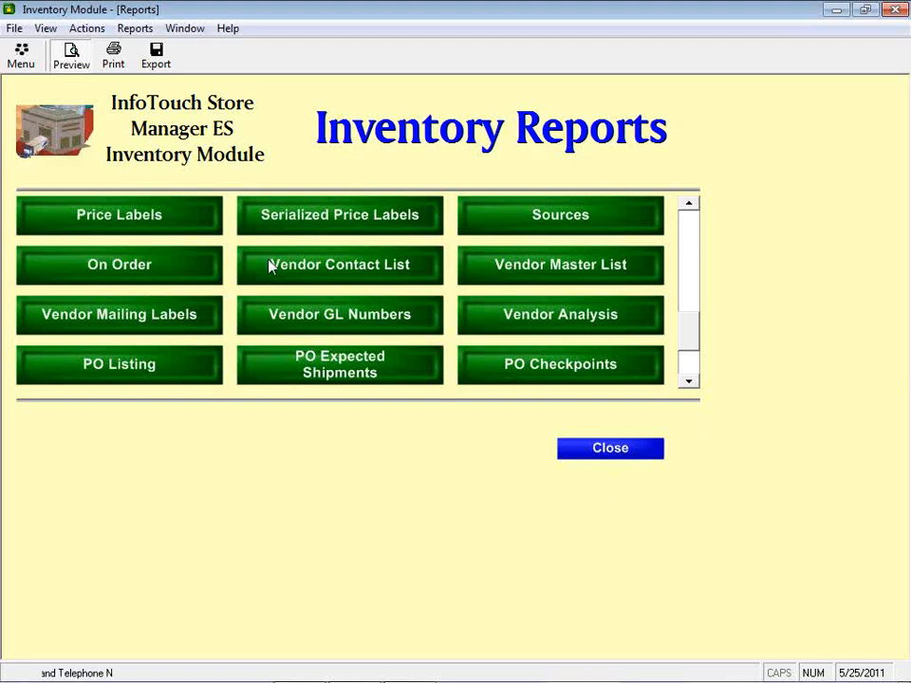
click(185, 365)
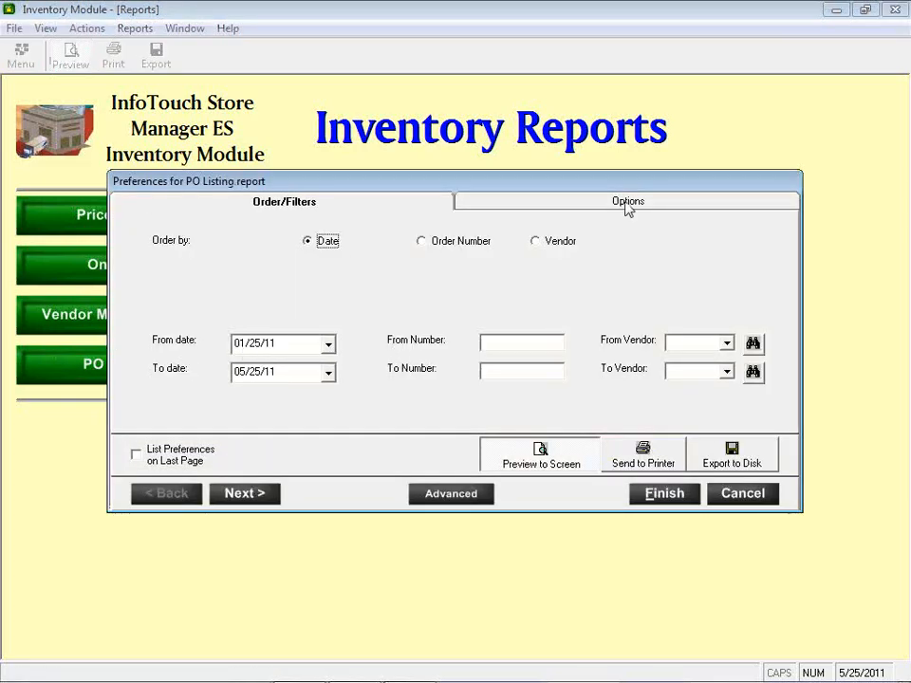
click(435, 249)
click(573, 244)
click(586, 203)
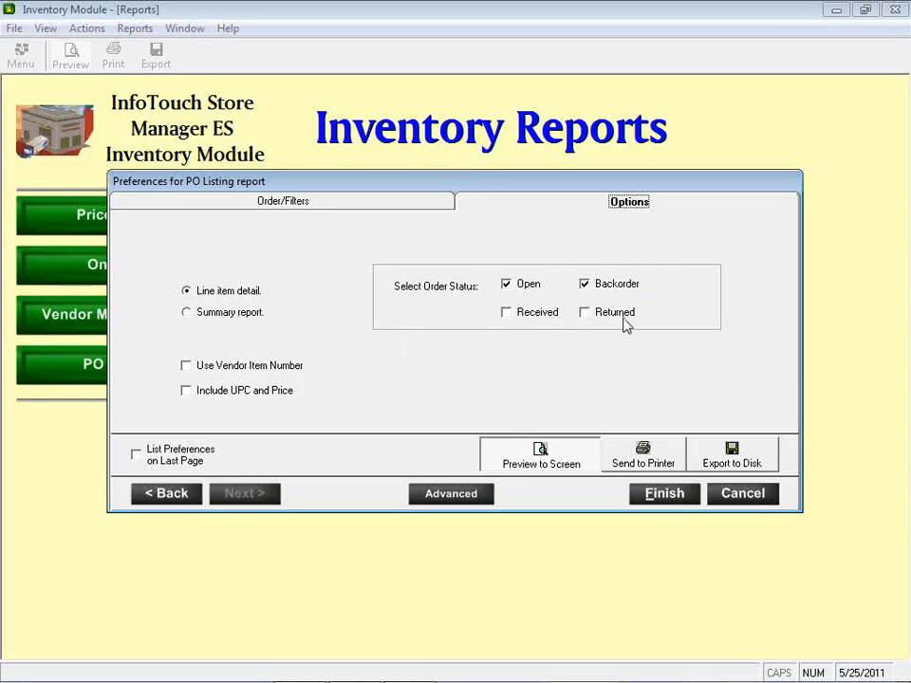
Step: Set the PO Listing start date to 05/01/11 and preview the report
click(296, 199)
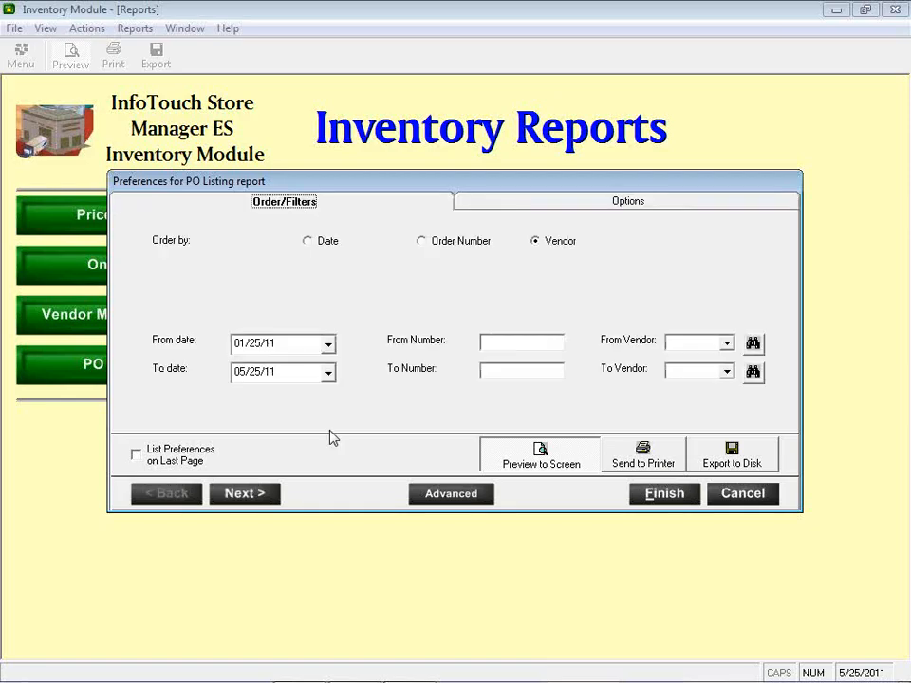
click(328, 345)
click(381, 372)
click(380, 373)
click(379, 369)
click(378, 369)
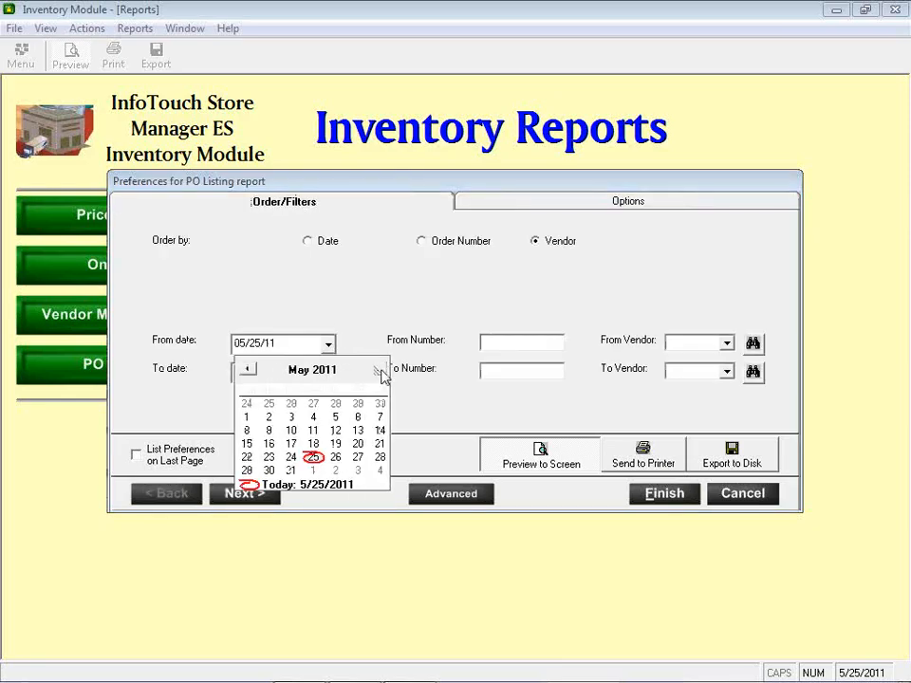
click(246, 417)
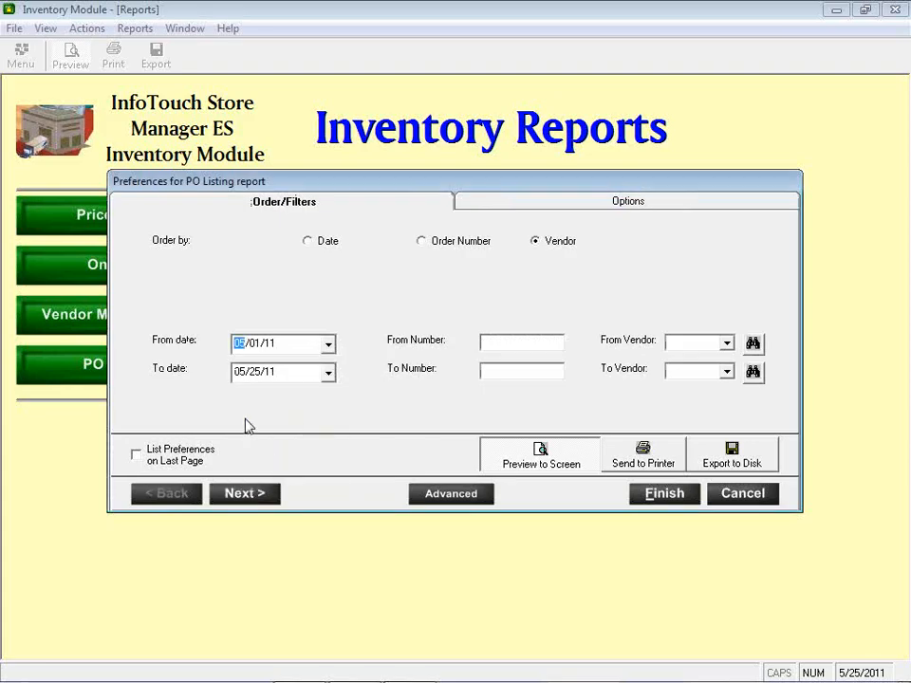
click(658, 500)
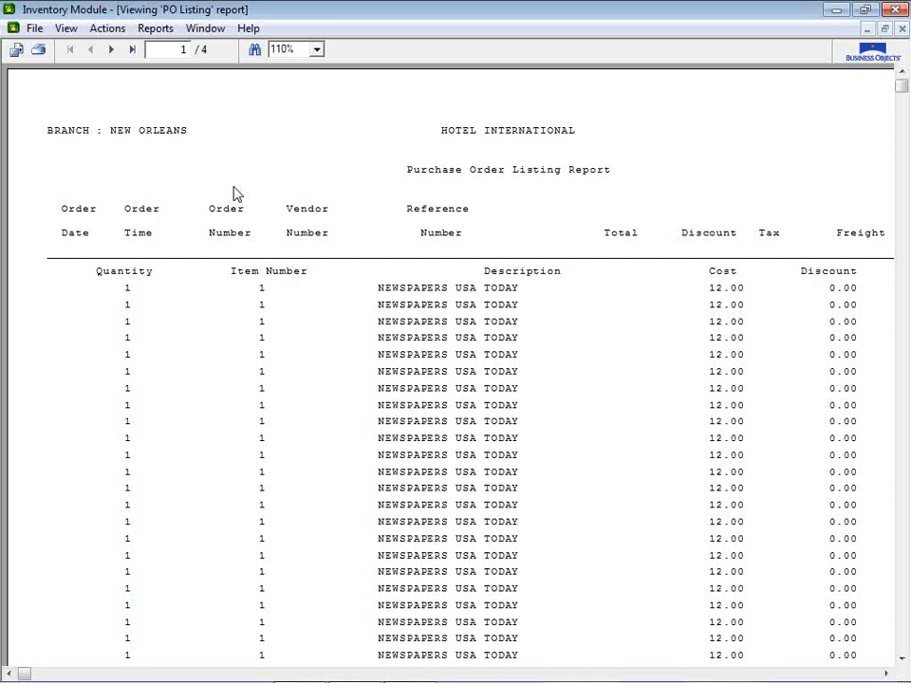
Step: Page through the PO Listing report to its last page, examine the orders and totals, and close the preview
click(109, 52)
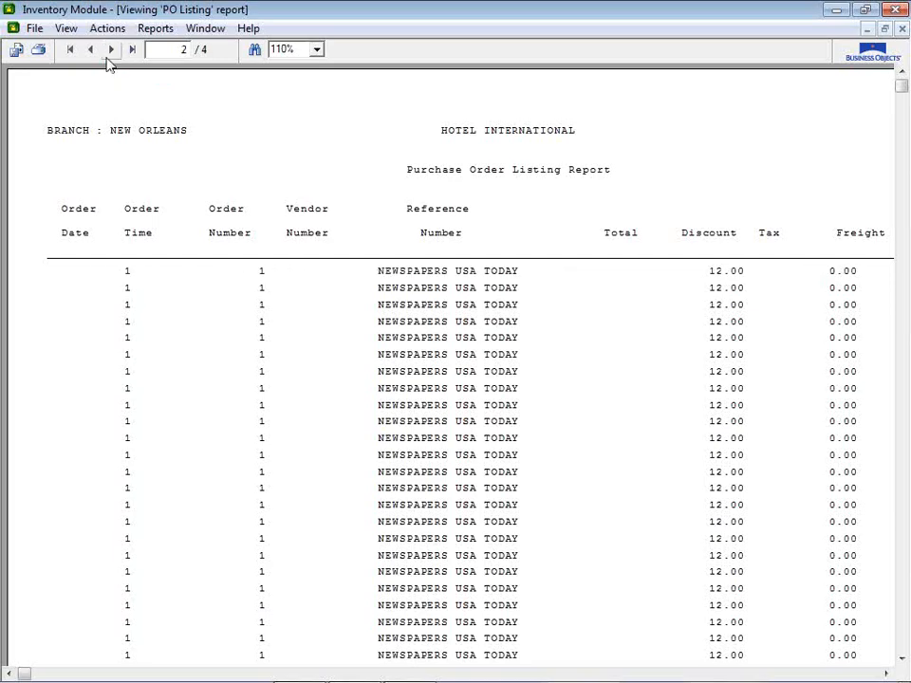
click(112, 51)
scroll(122, 53, down, 5)
click(120, 50)
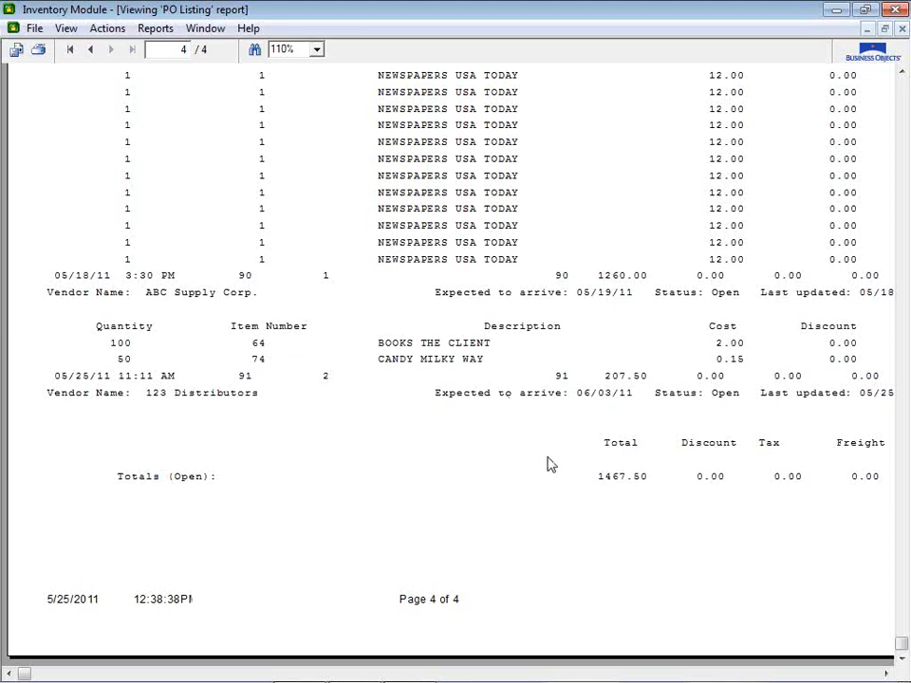
scroll(903, 276, up, 4)
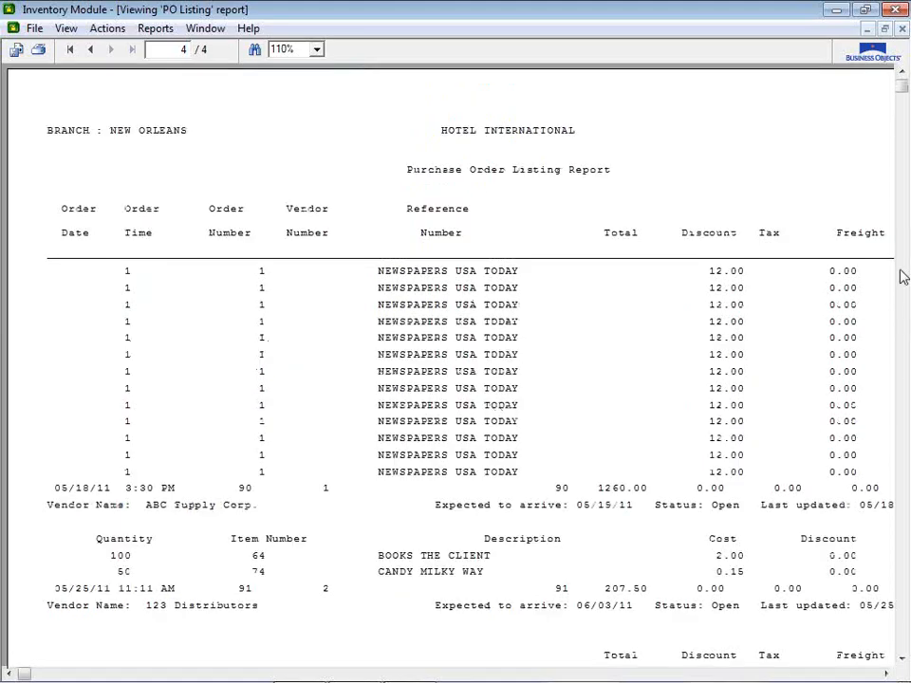
scroll(903, 276, down, 4)
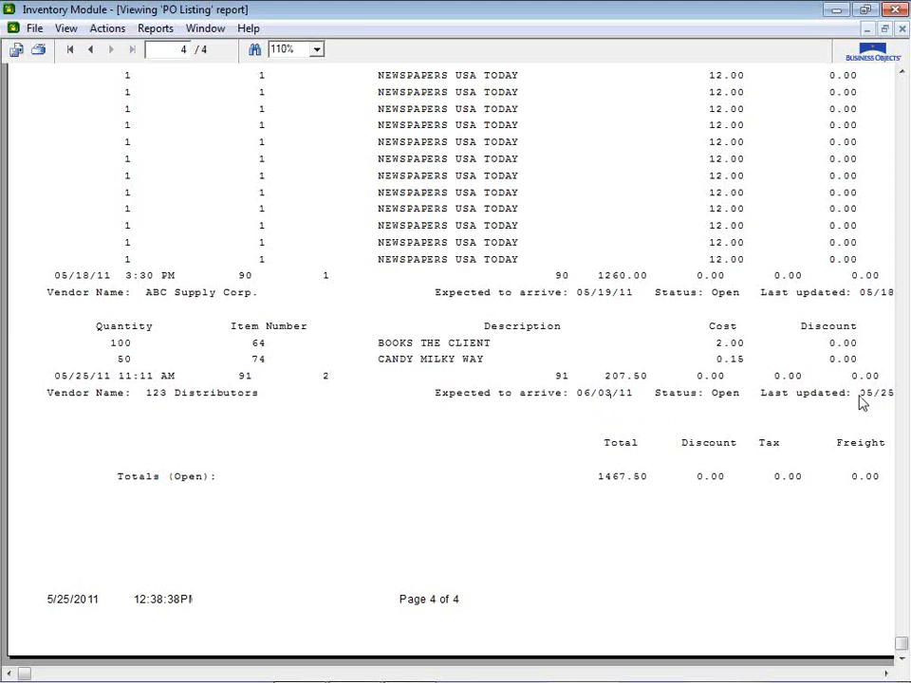
click(883, 32)
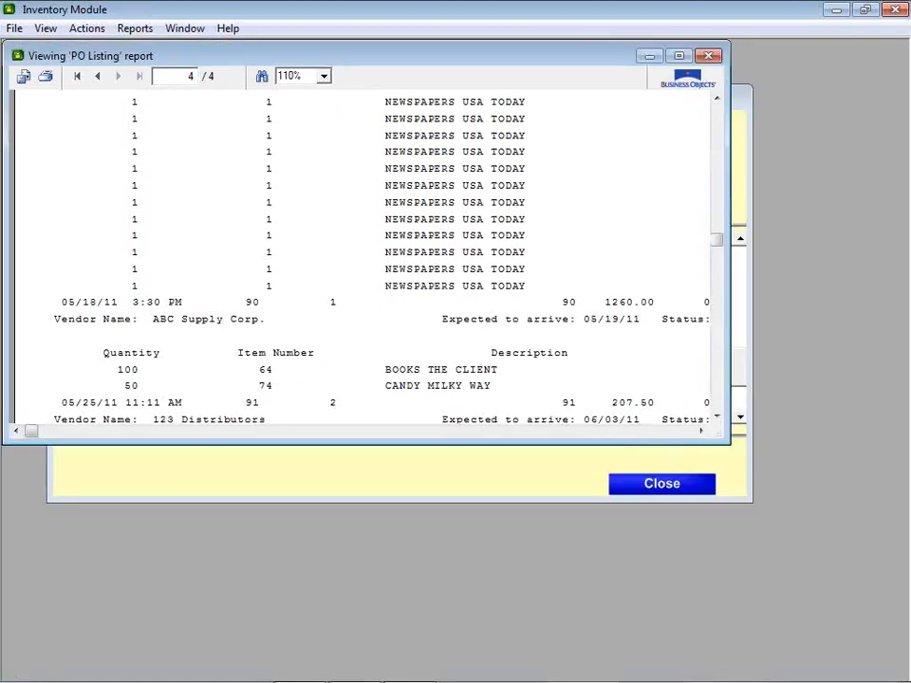
click(680, 56)
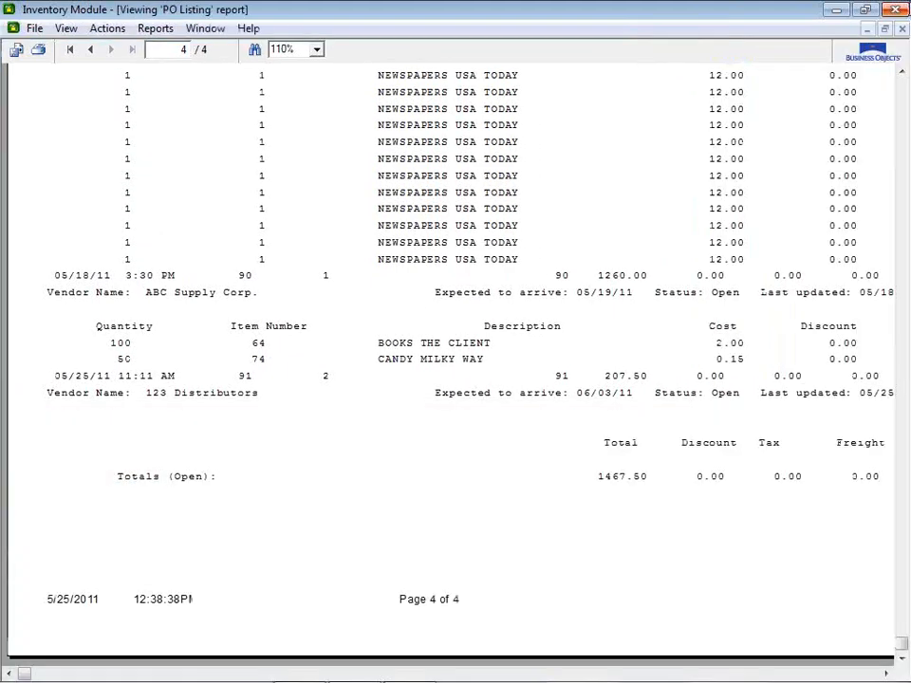
click(902, 29)
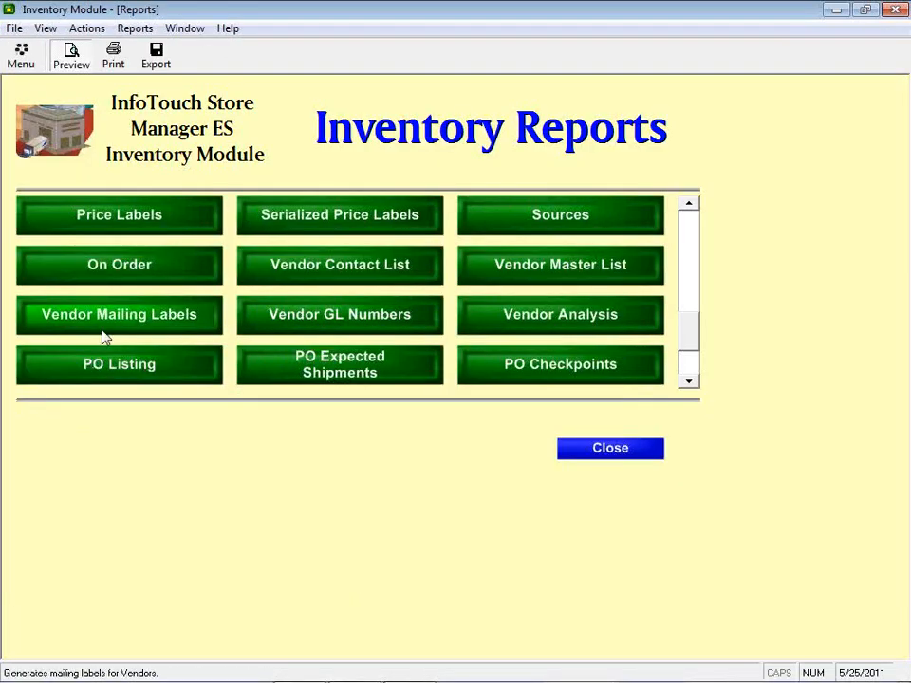
Step: Try adding the Received and Returned order statuses in the PO Listing report preferences, and cancel the dialog
click(114, 370)
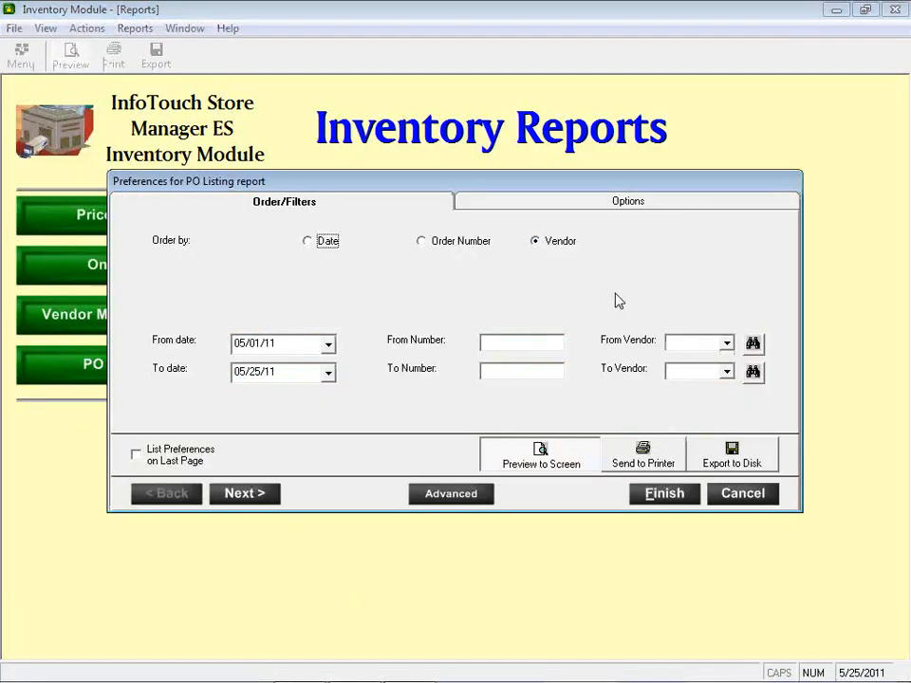
click(532, 204)
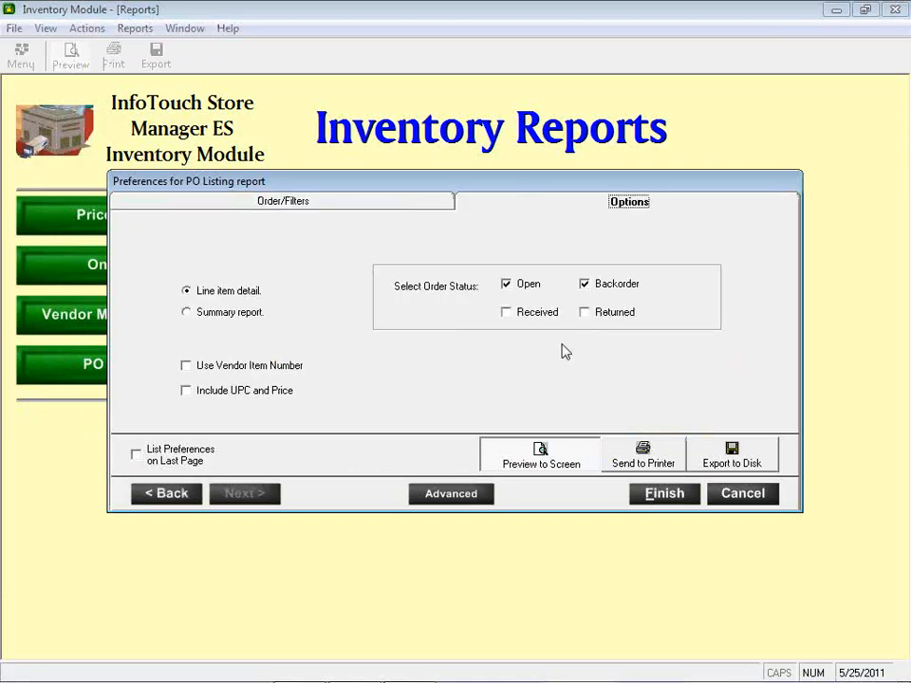
click(505, 316)
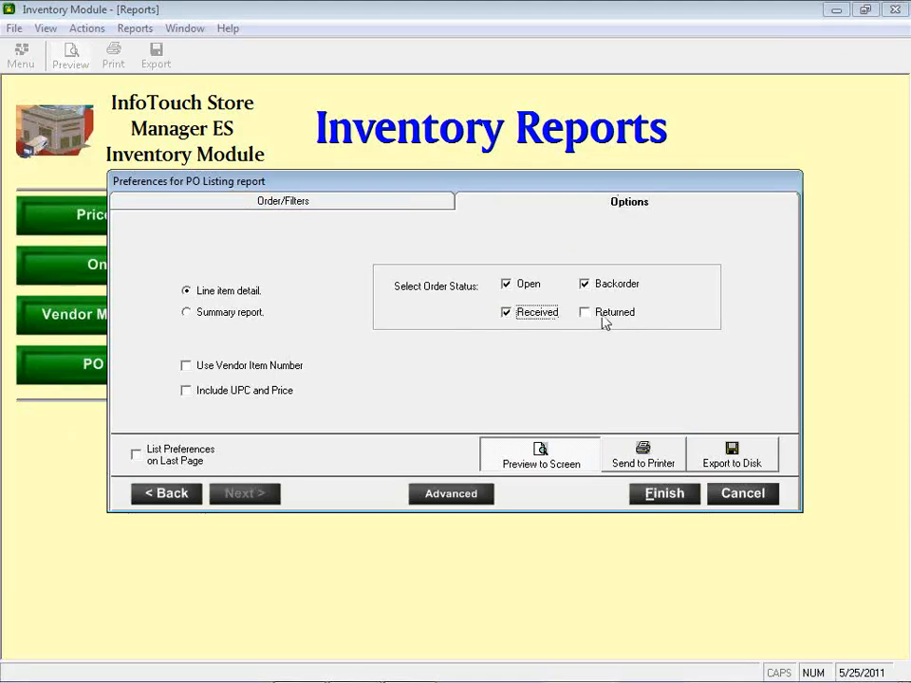
click(604, 316)
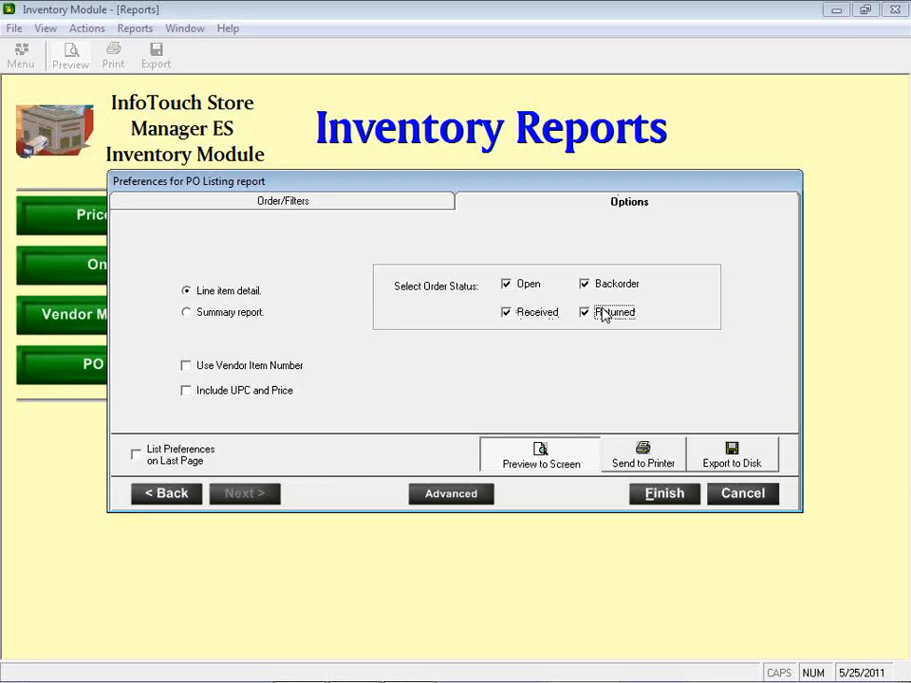
click(720, 494)
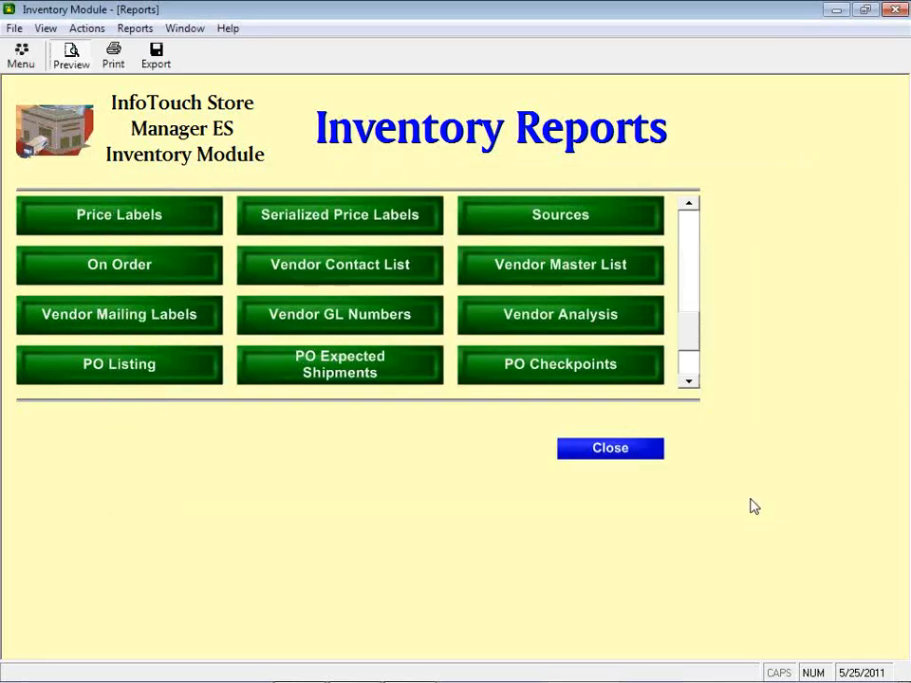
Step: Preview the PO Expected Shipments report for 05/25/11 to 06/04/11 and close the preview
click(385, 373)
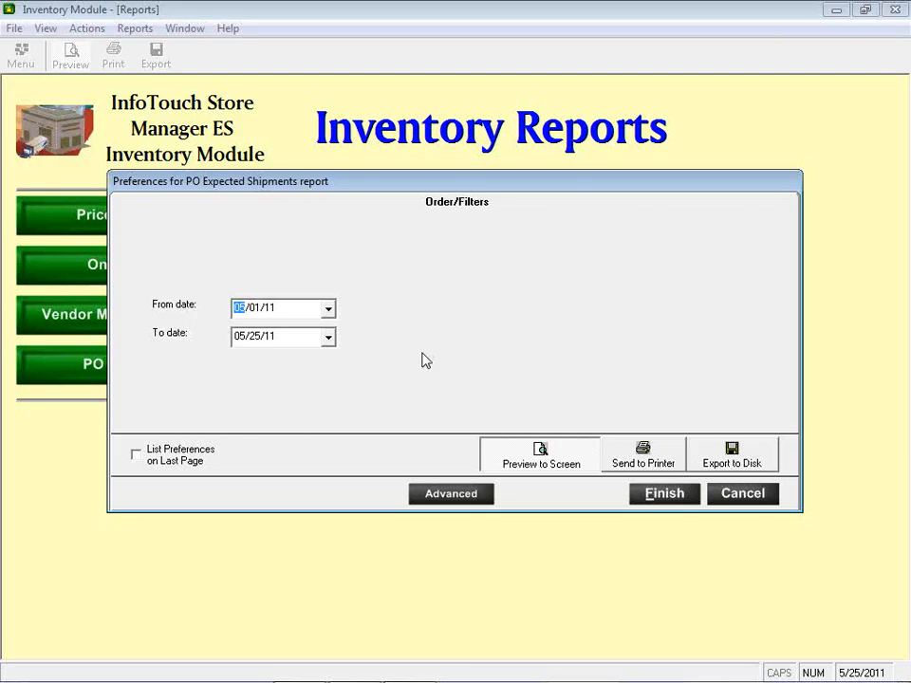
click(331, 309)
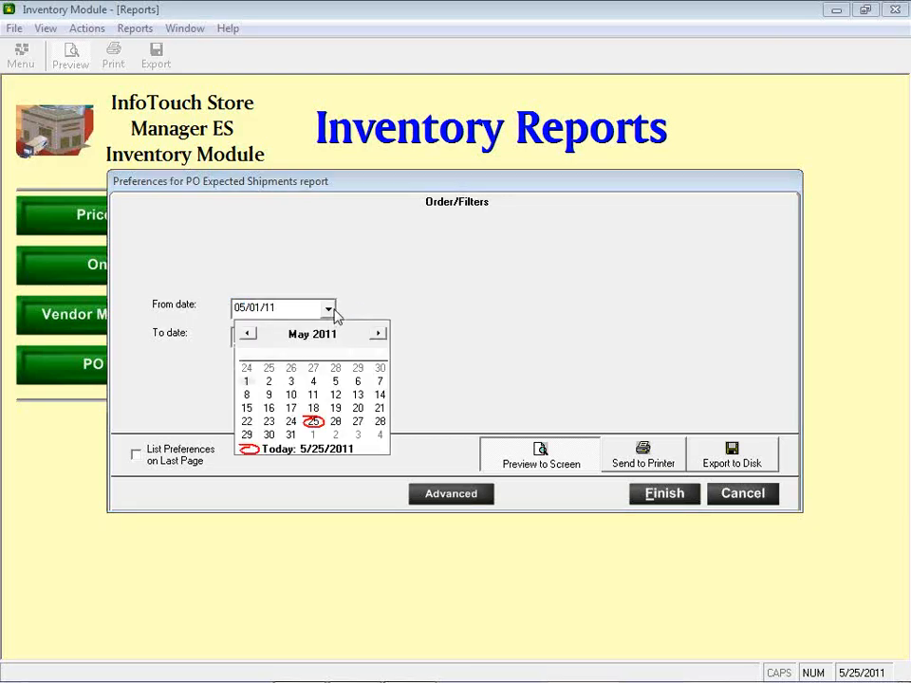
click(314, 423)
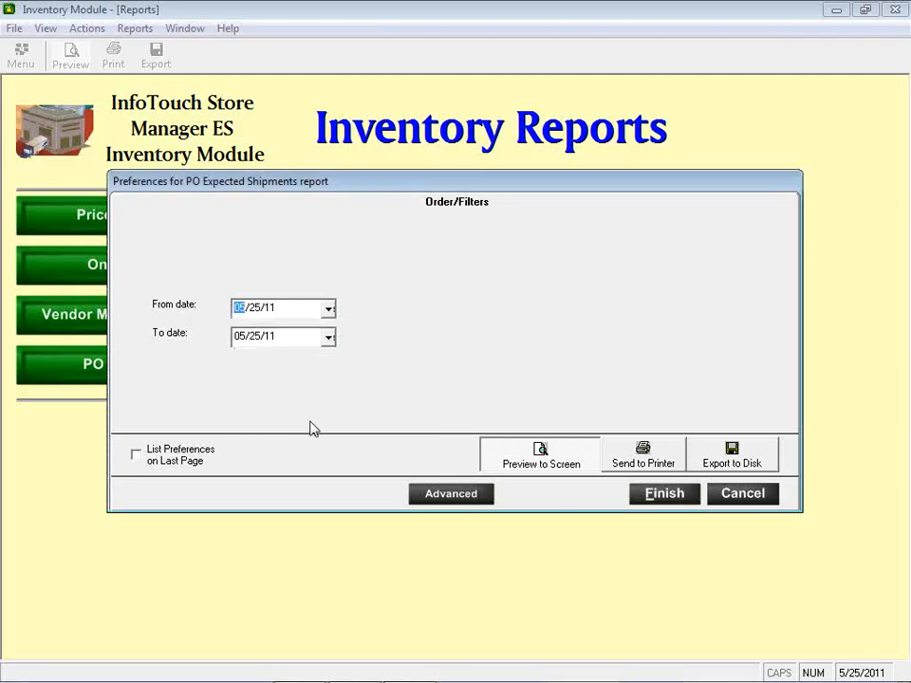
click(328, 339)
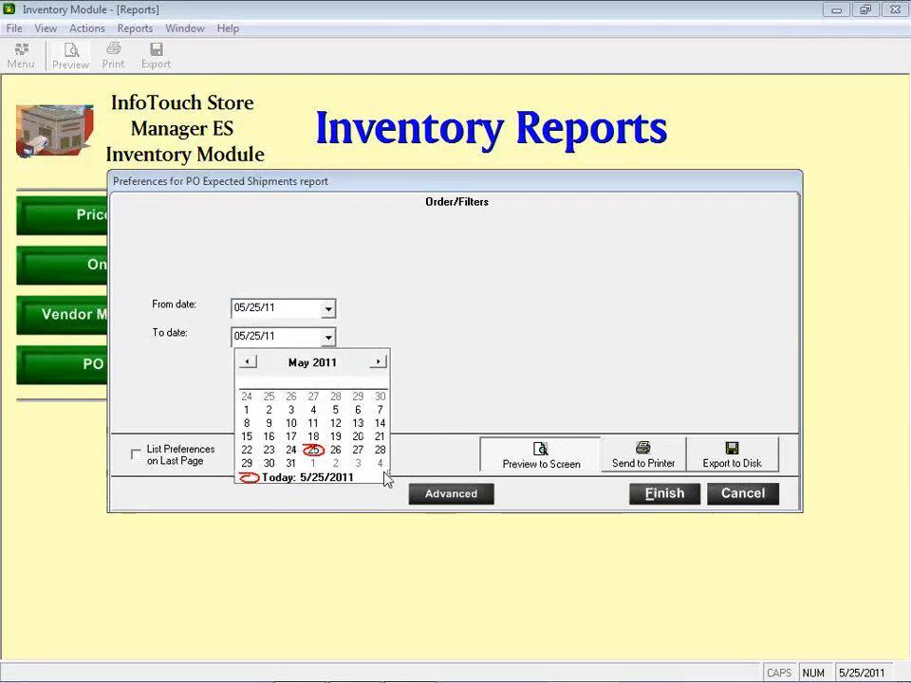
click(379, 463)
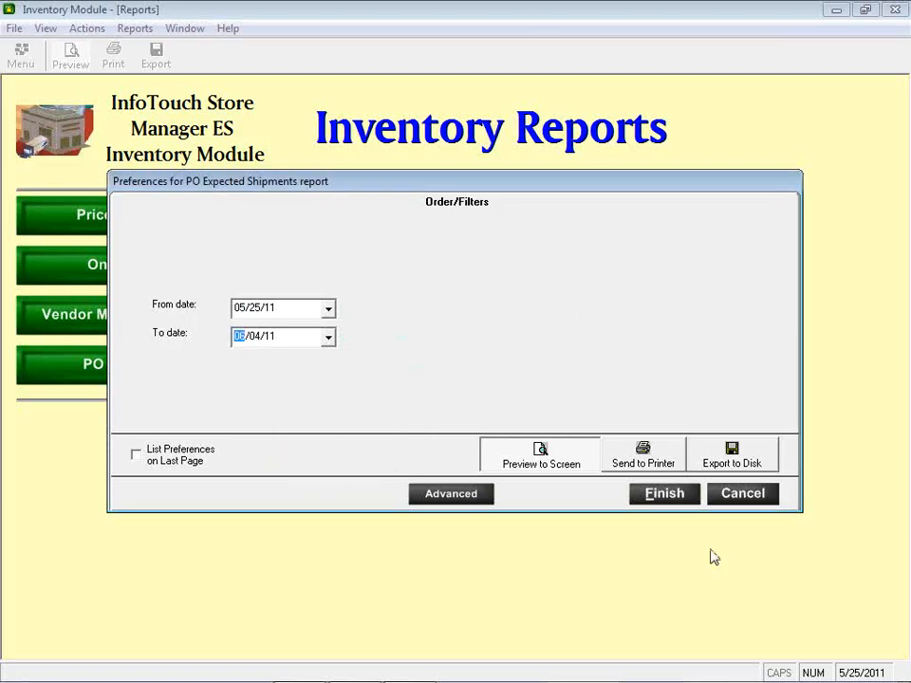
click(665, 494)
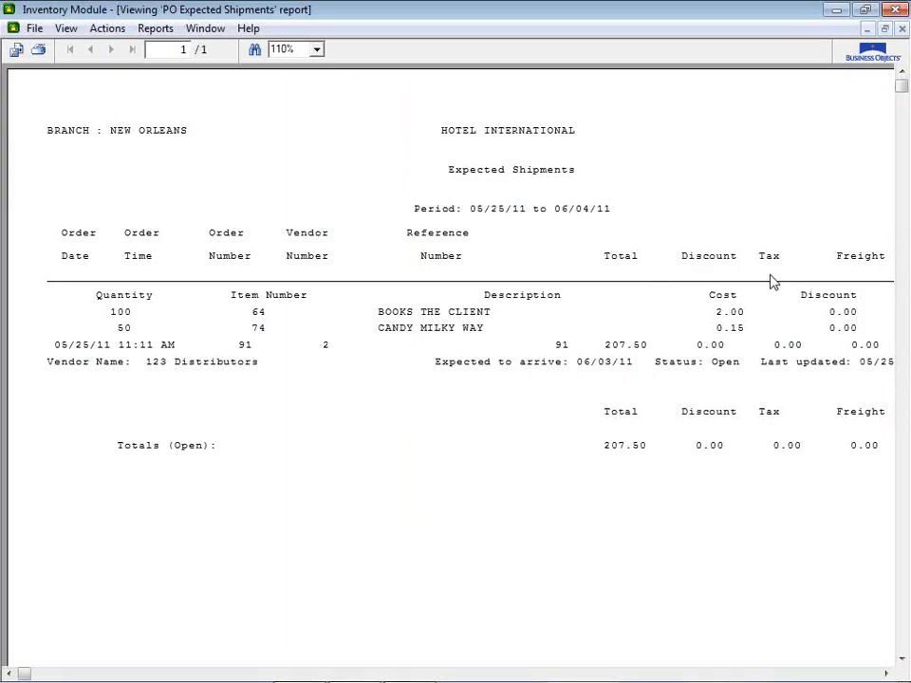
click(901, 28)
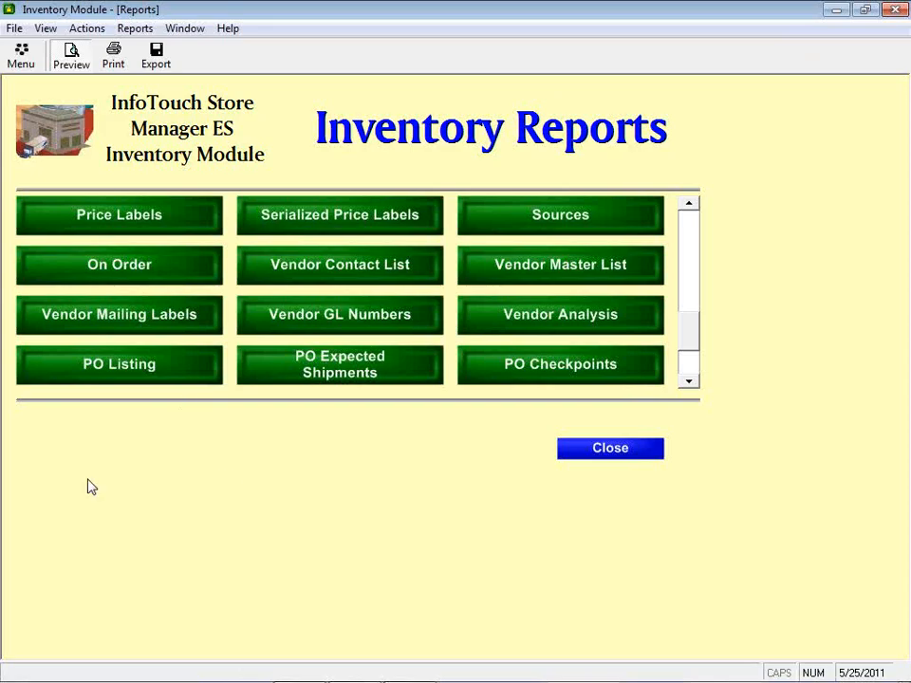
Step: Set the PO Expected Shipments end date to 05/25/11, preview the report, and close the preview
click(364, 373)
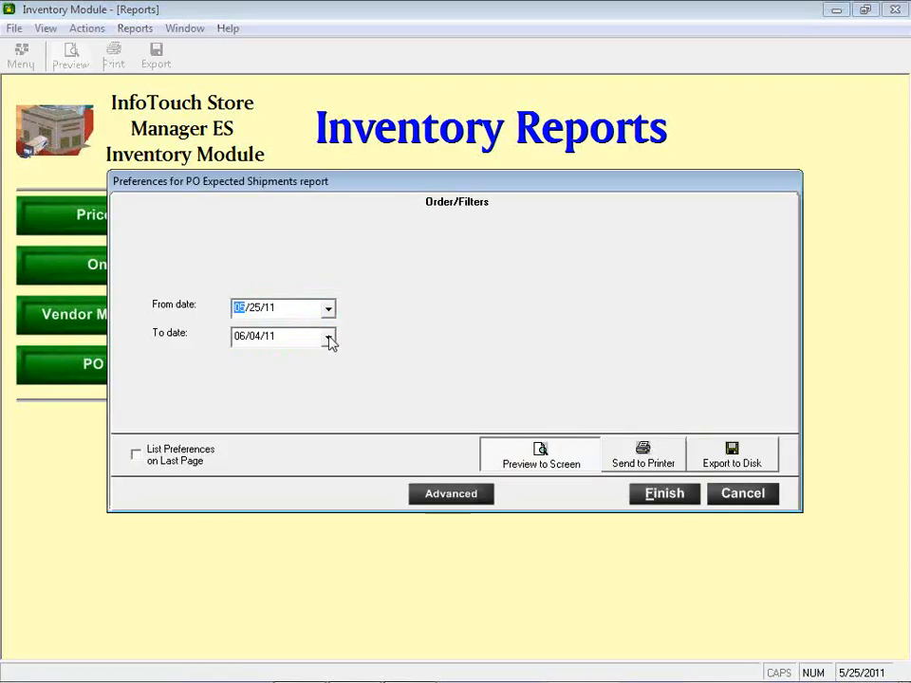
click(329, 337)
click(255, 478)
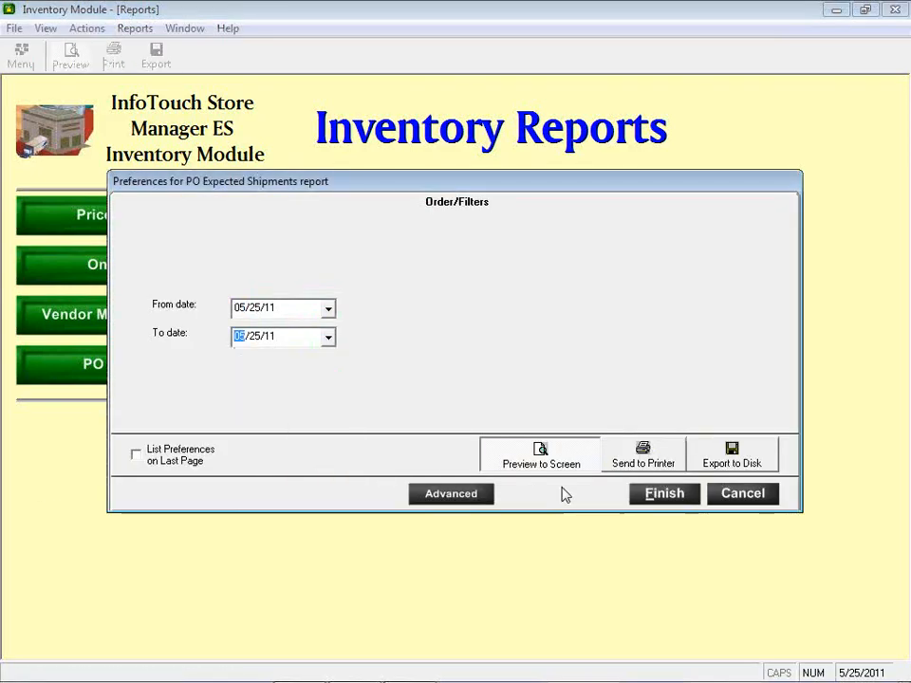
click(646, 495)
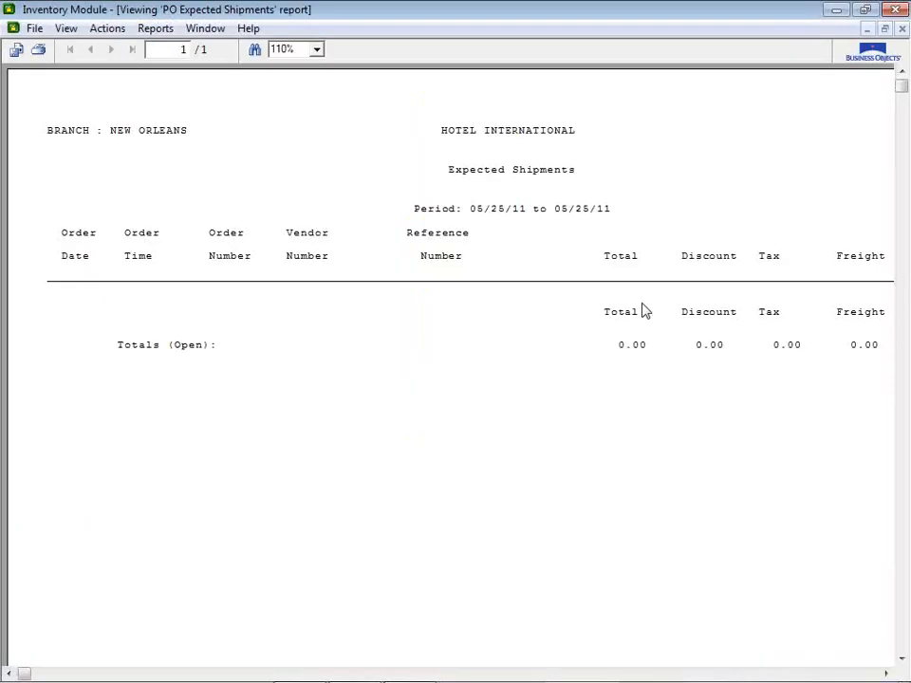
click(902, 30)
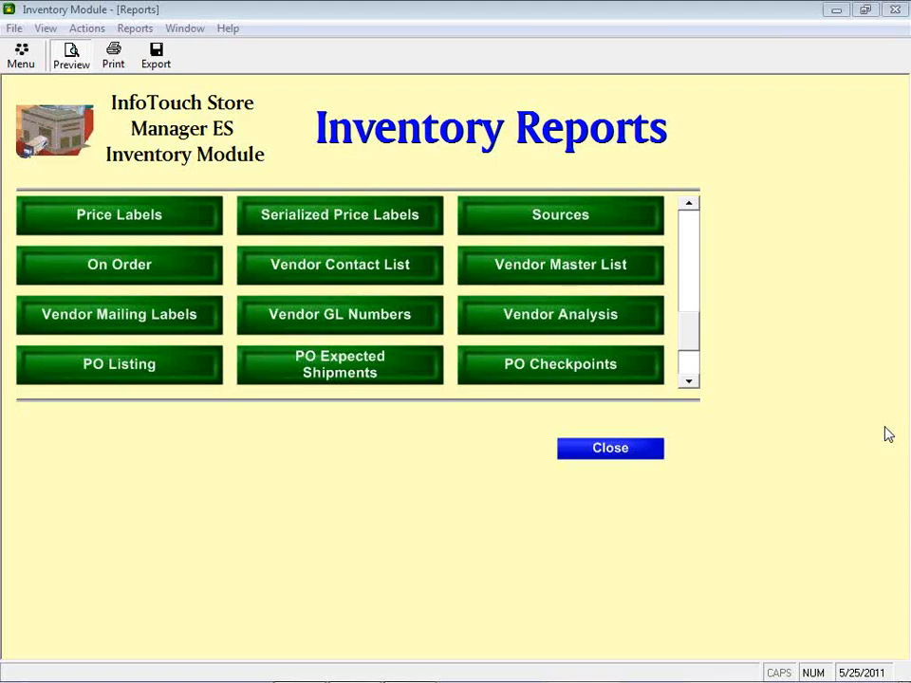
Step: Examine the checkpoint flag filters in the PO Checkpoints report preferences and cancel without running the report
click(613, 367)
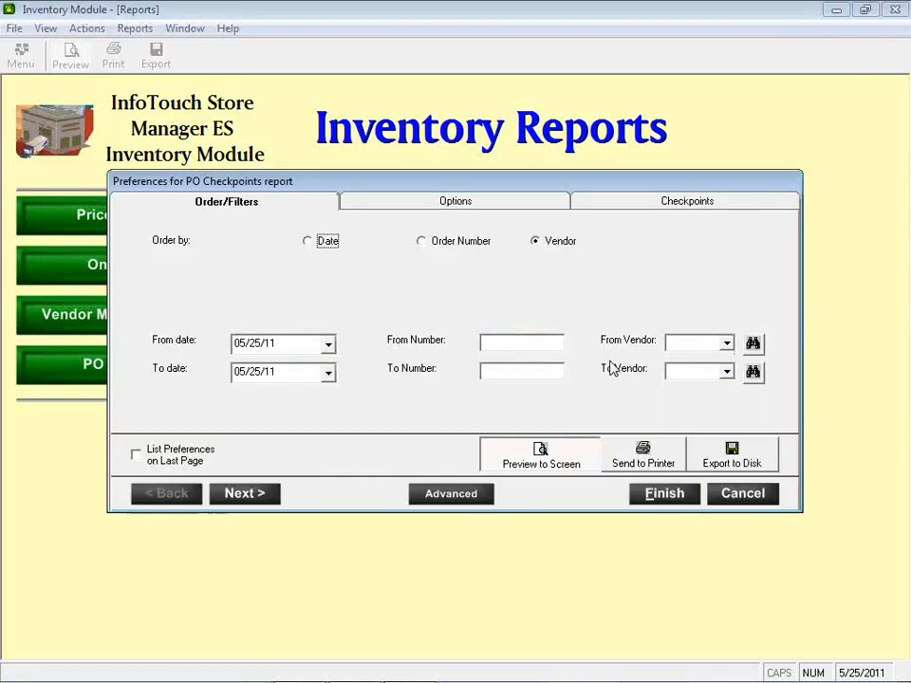
click(702, 207)
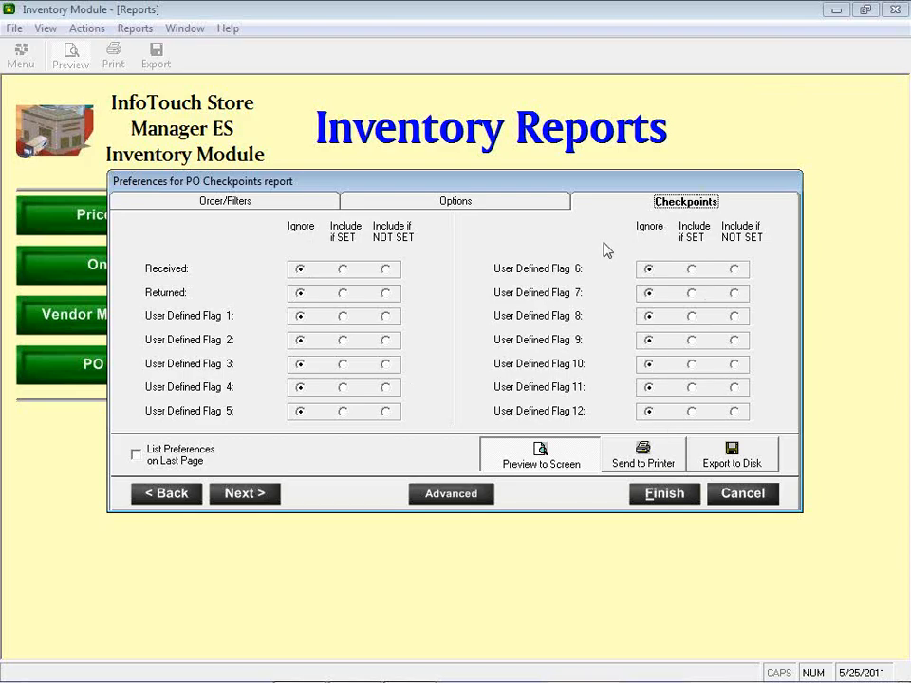
click(744, 502)
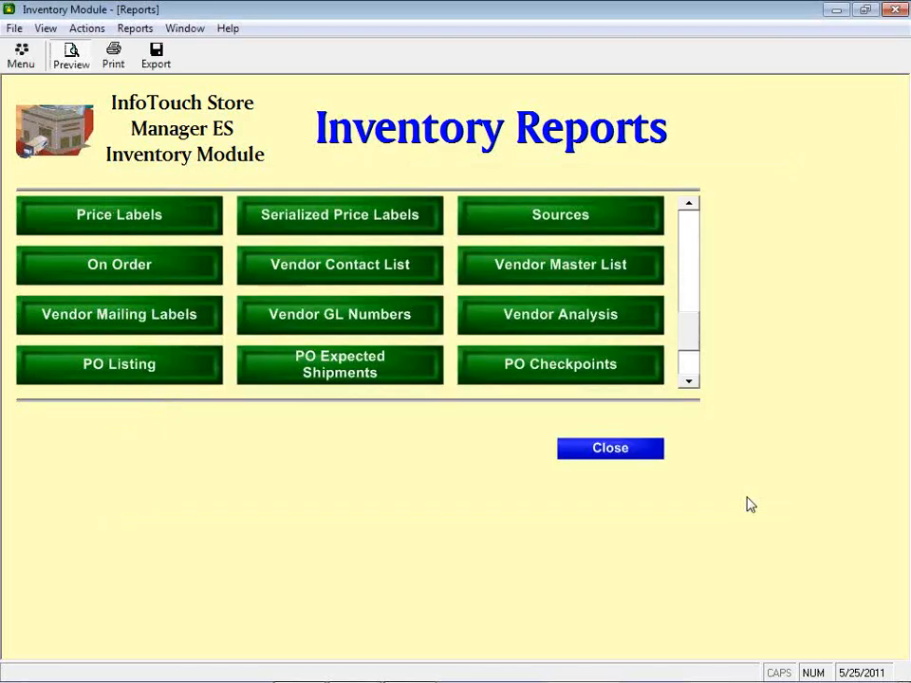
Step: Preview the PO AP Log report with a start date of 01/01/11 and close the preview
click(690, 384)
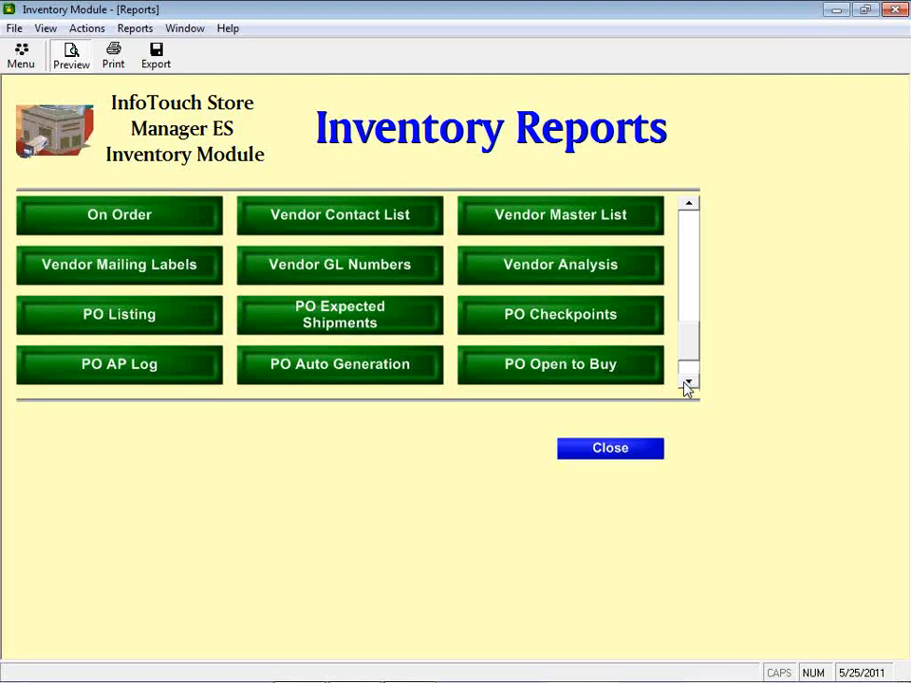
click(197, 375)
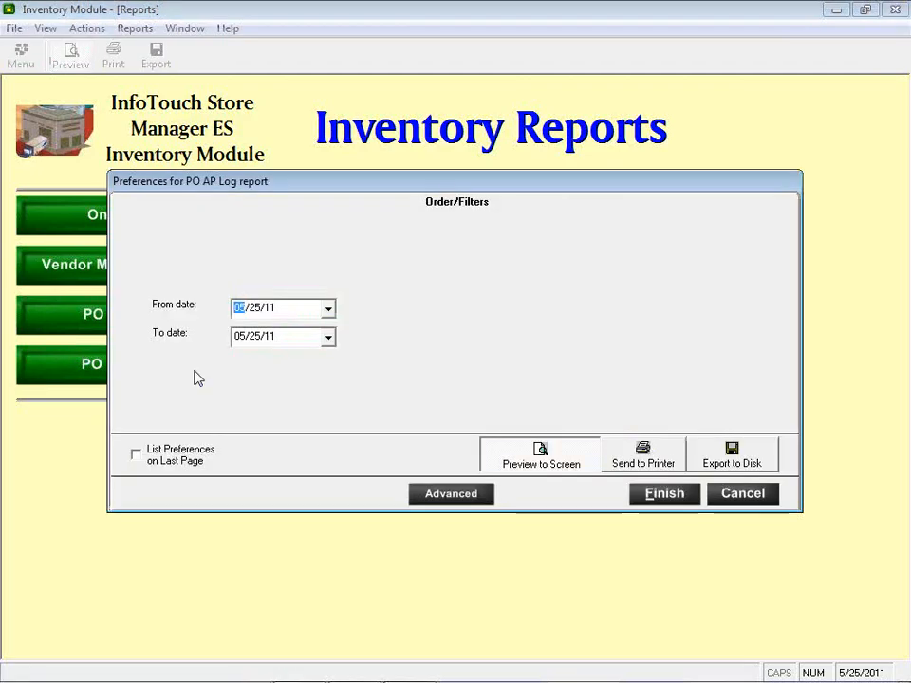
click(327, 309)
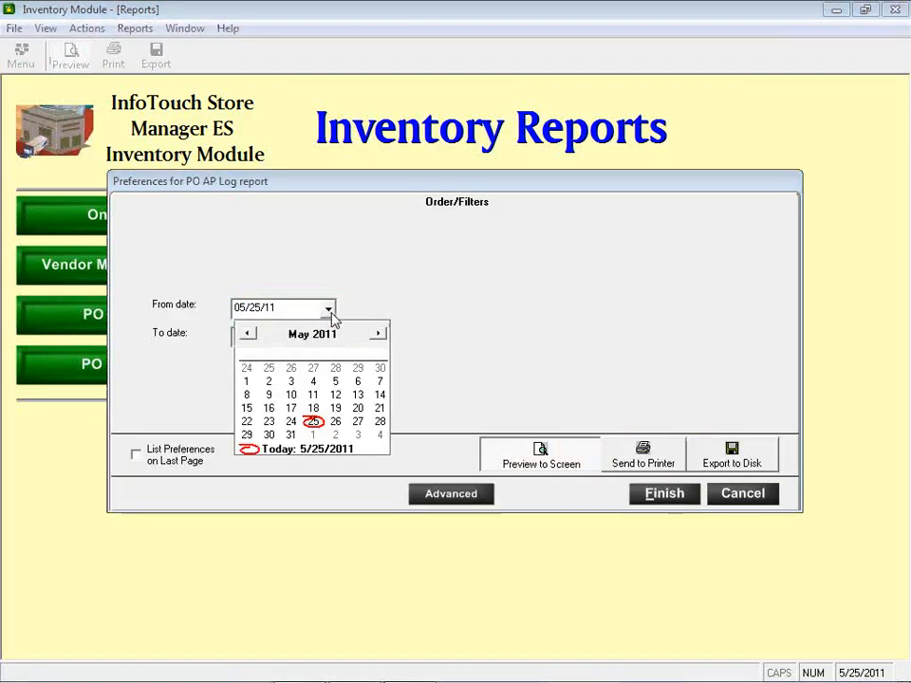
click(248, 334)
click(247, 334)
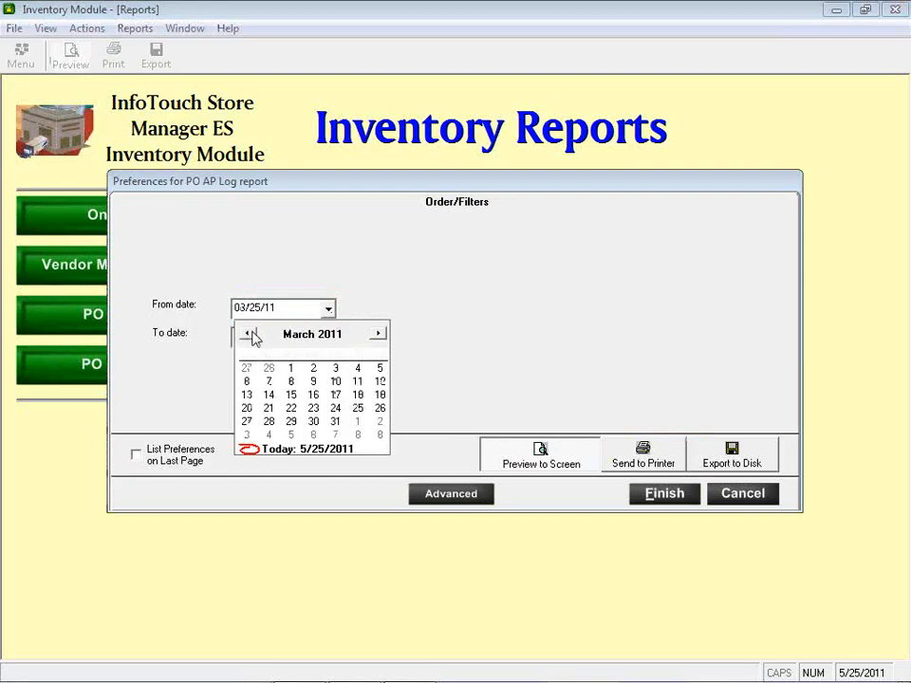
click(248, 334)
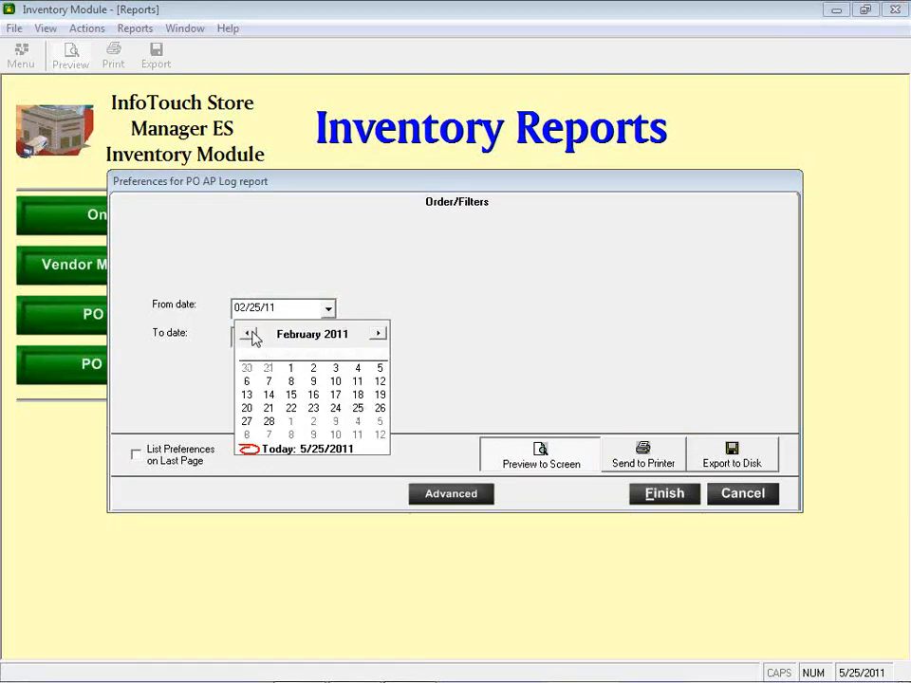
click(248, 334)
click(380, 370)
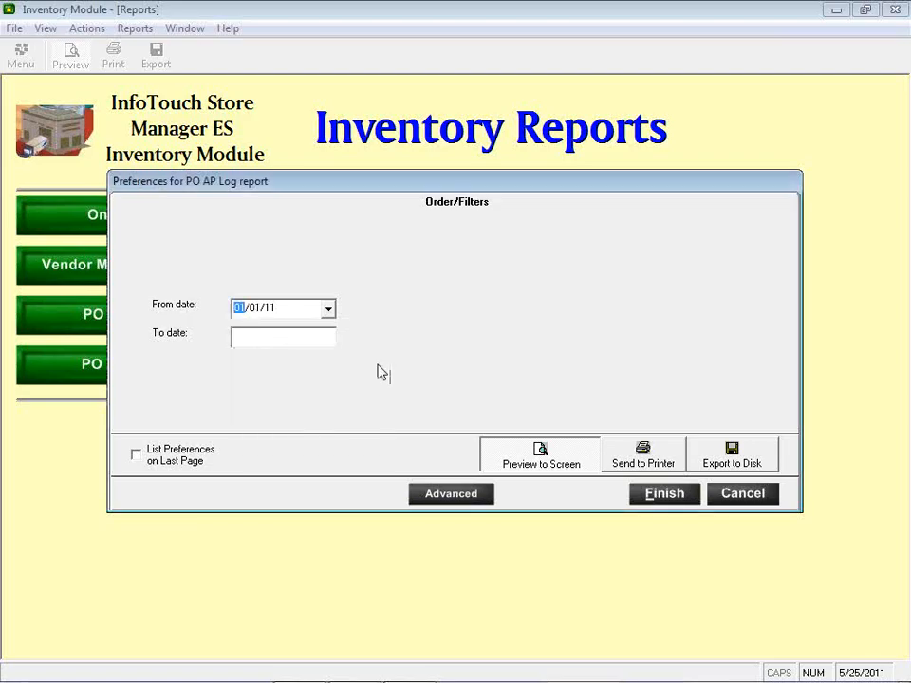
click(630, 495)
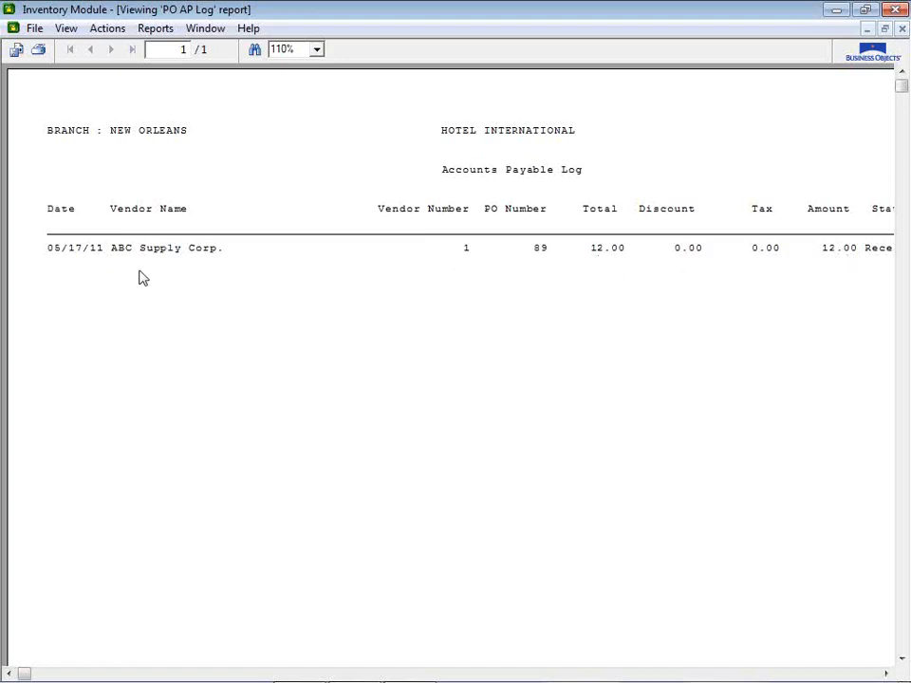
click(903, 28)
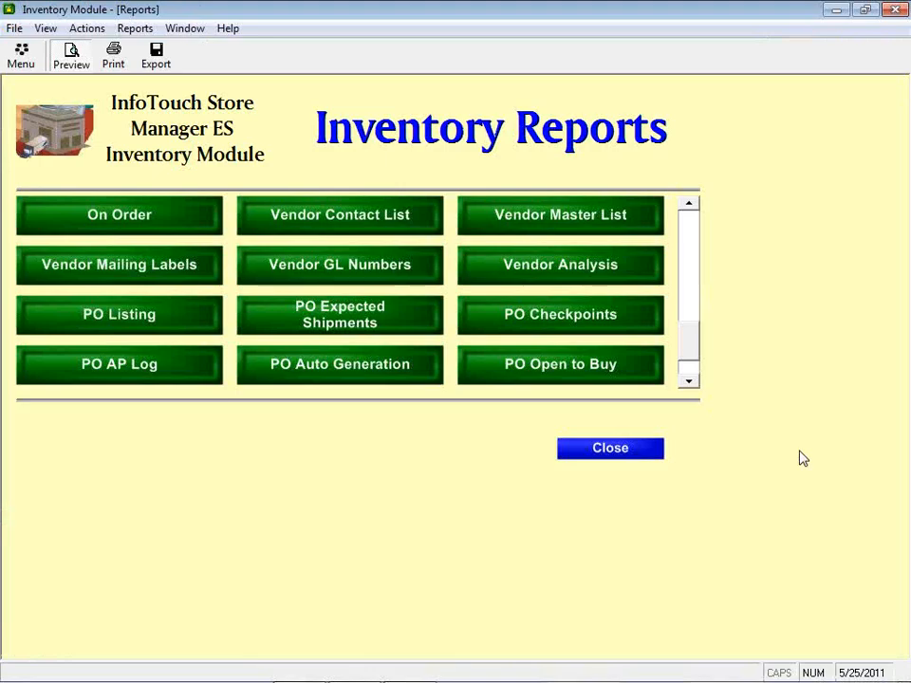
Step: Open the PO Auto Generation report preferences and try the By lowest cost, By fastest ship time and Specific Vendor criteria
click(418, 369)
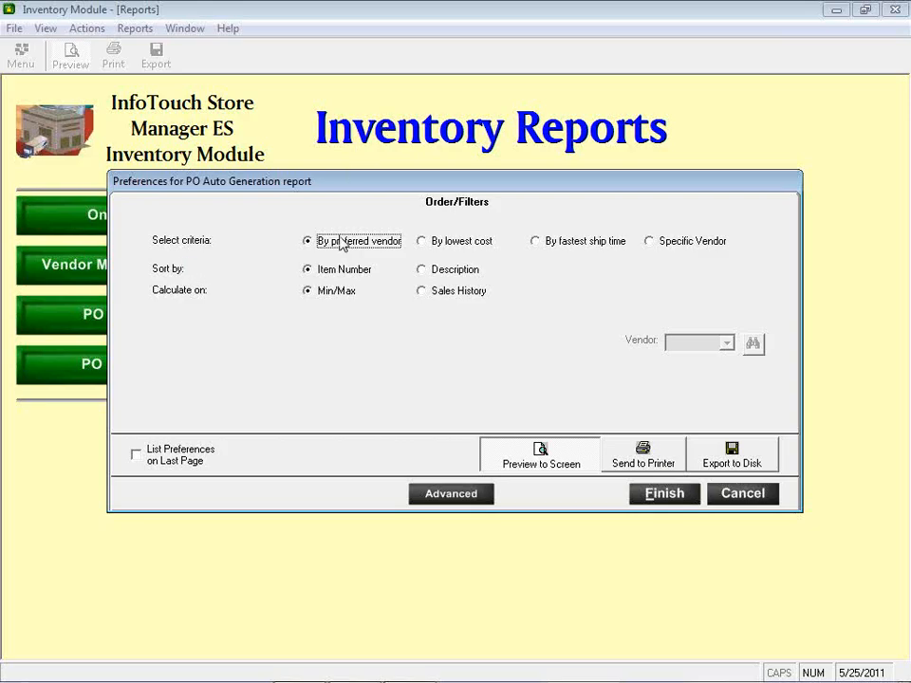
click(450, 250)
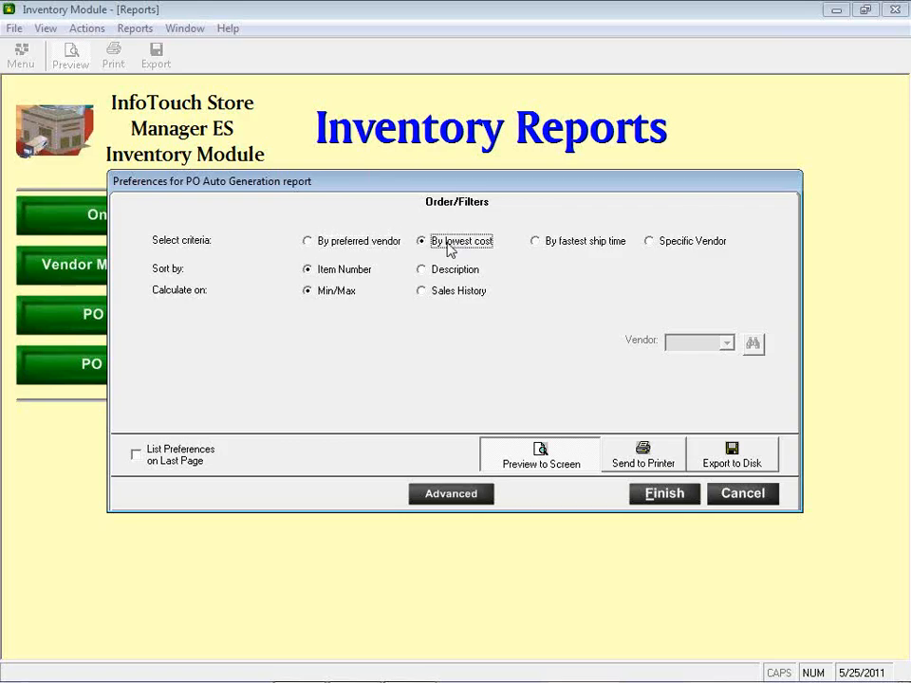
click(583, 243)
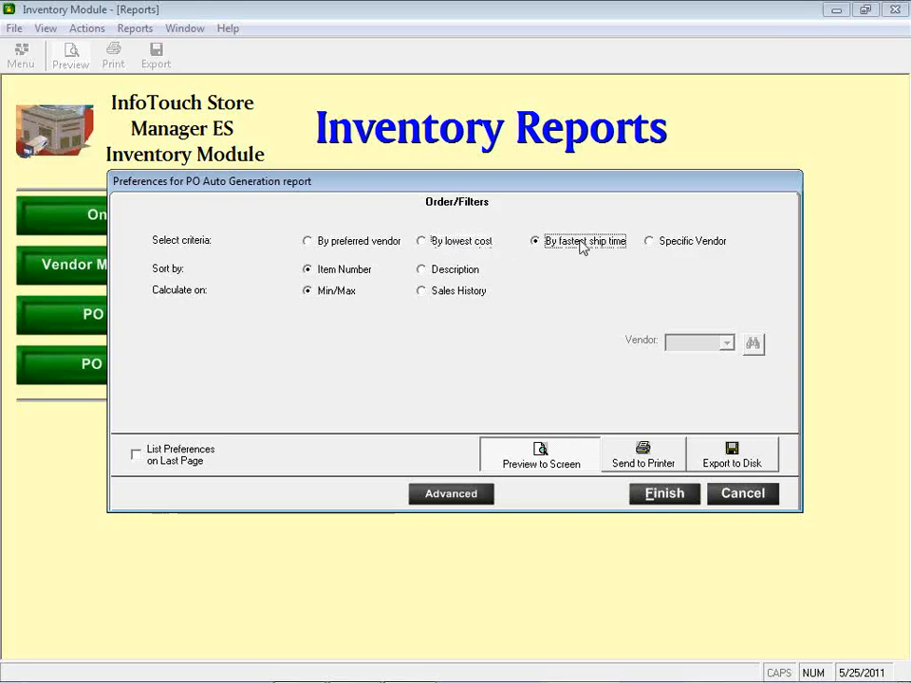
click(713, 244)
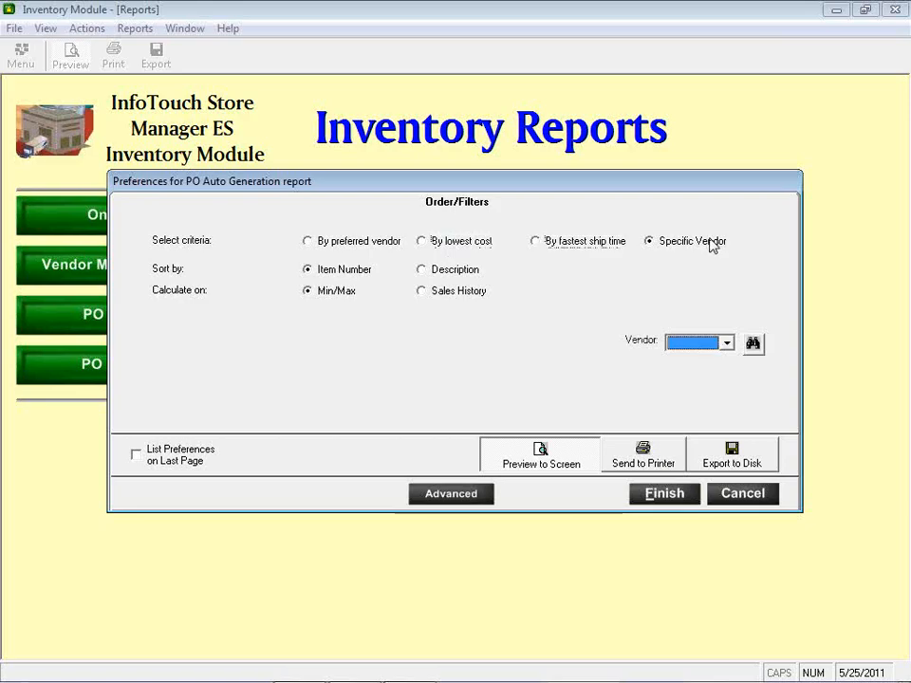
Step: Look up ABC Supply Corp. as the specific vendor and return the selection criteria to By preferred vendor
click(754, 345)
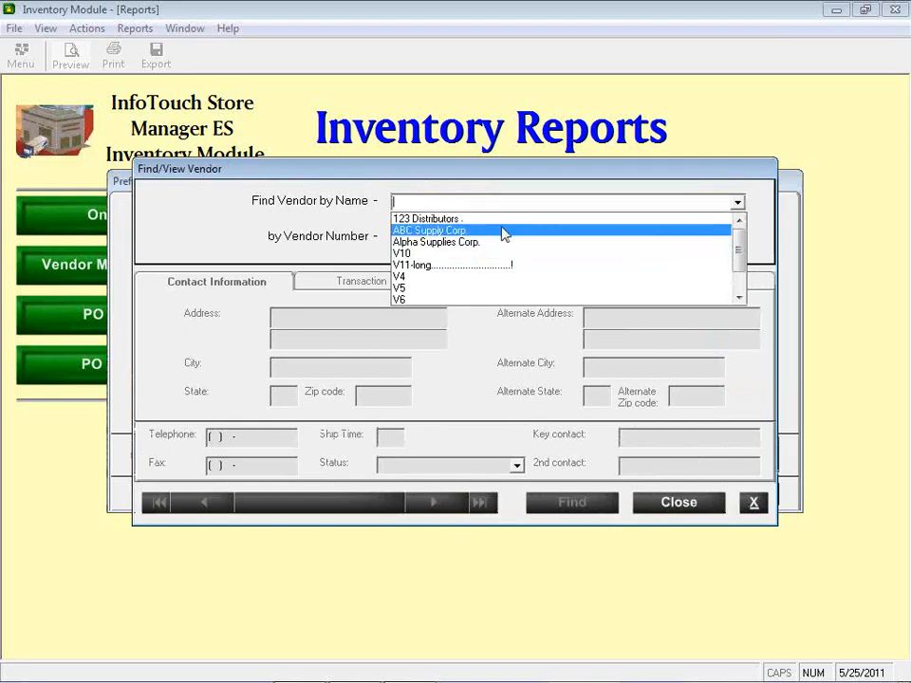
click(504, 231)
click(700, 506)
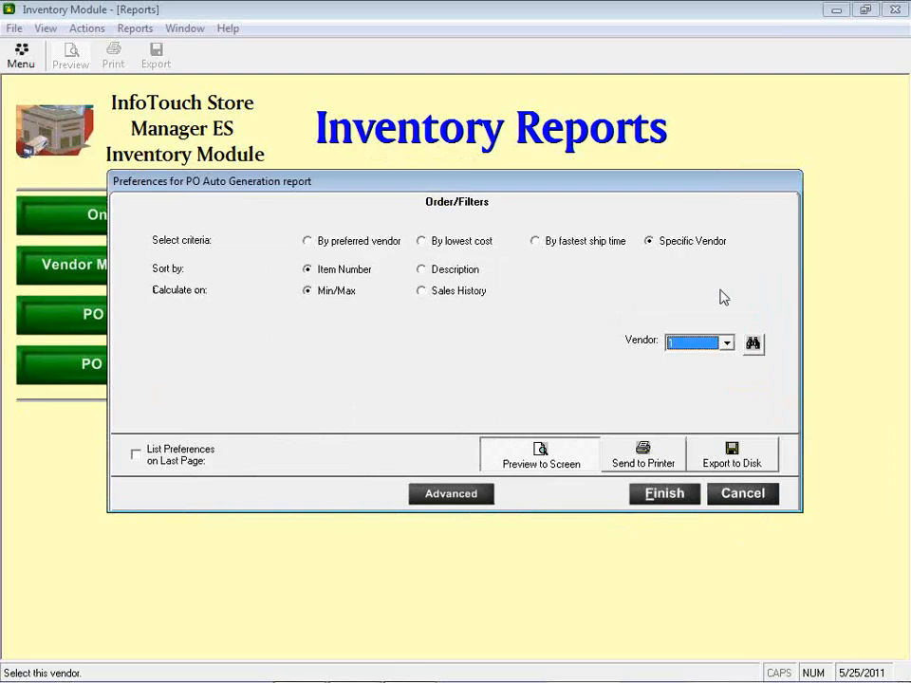
click(727, 343)
click(728, 343)
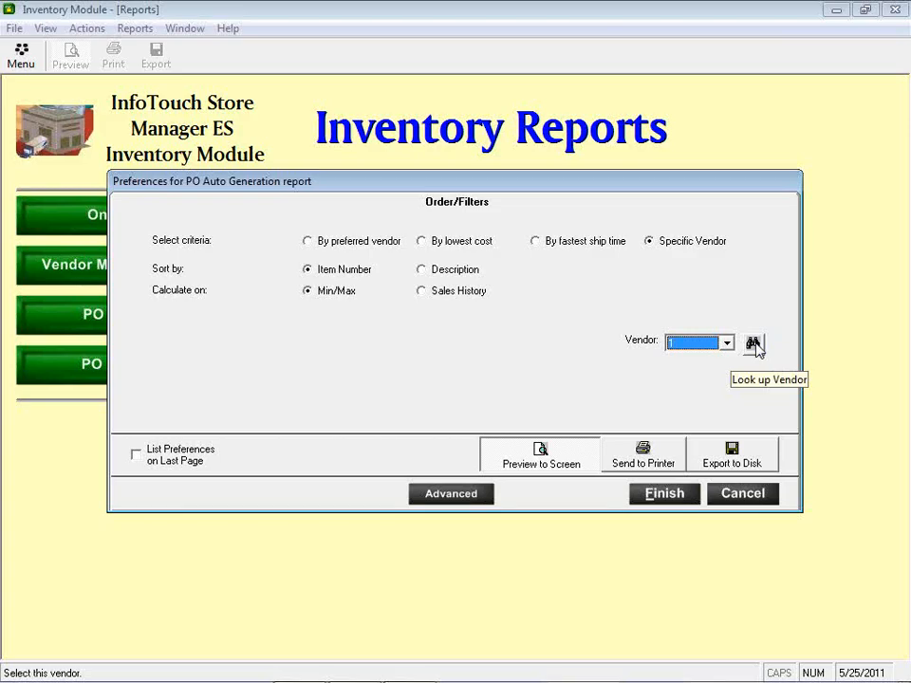
click(339, 253)
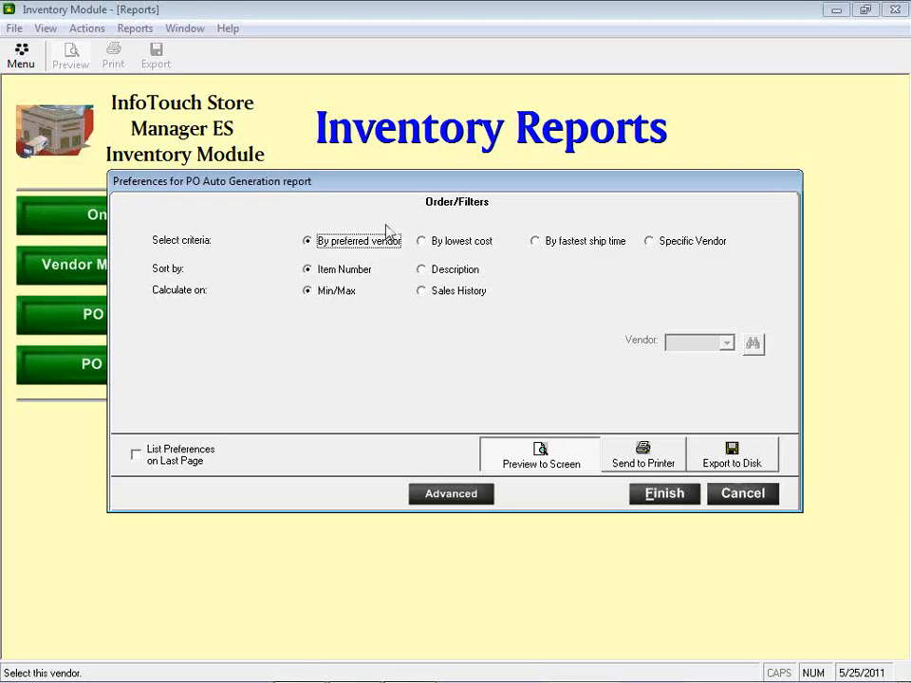
Step: Base the PO Auto Generation calculation on Sales History with a growth rate target of 5%
click(458, 295)
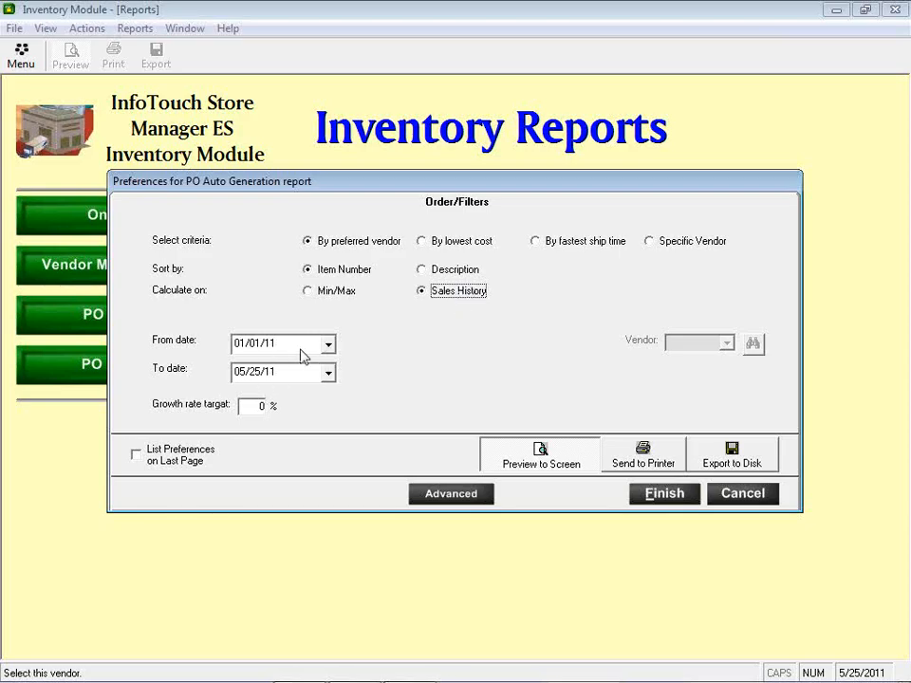
click(256, 409)
text(5)
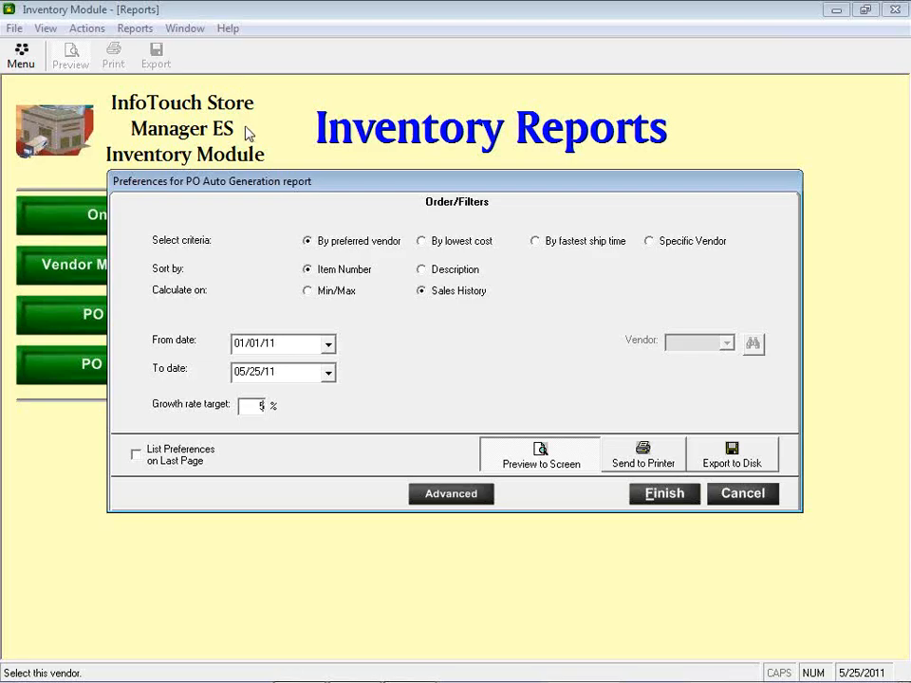
Step: Set the PO Auto Generation calculation to Min/Max, preview the report through to its Quantity column, and close the preview
click(311, 292)
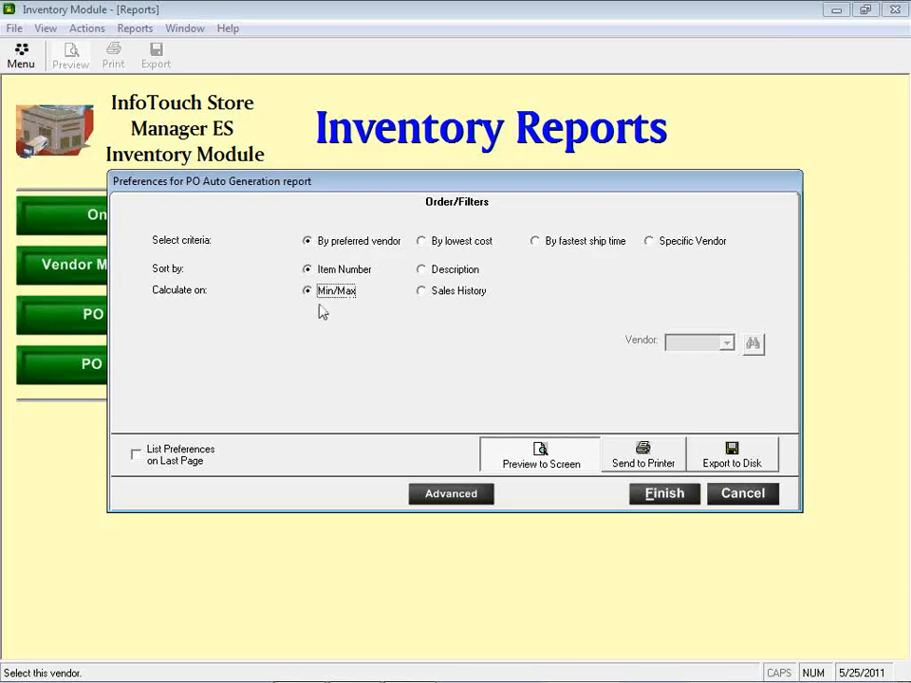
click(635, 494)
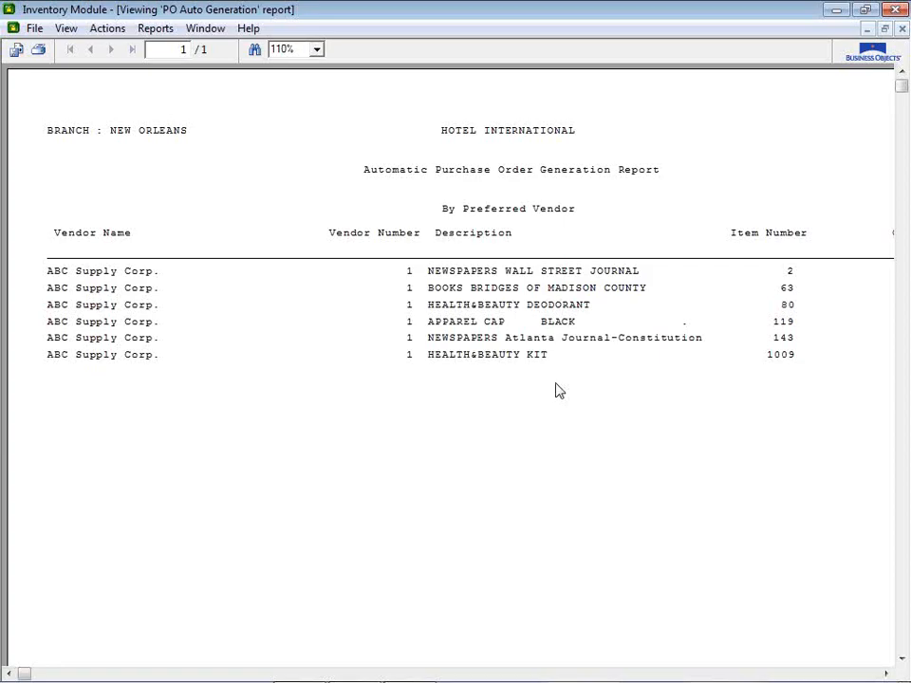
scroll(559, 391, right, 4)
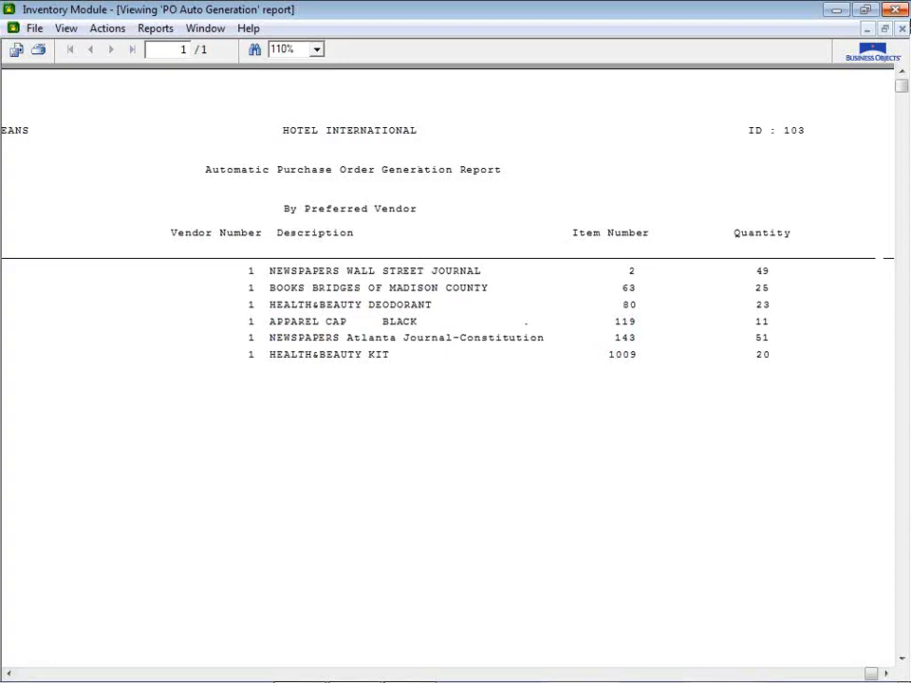
click(902, 30)
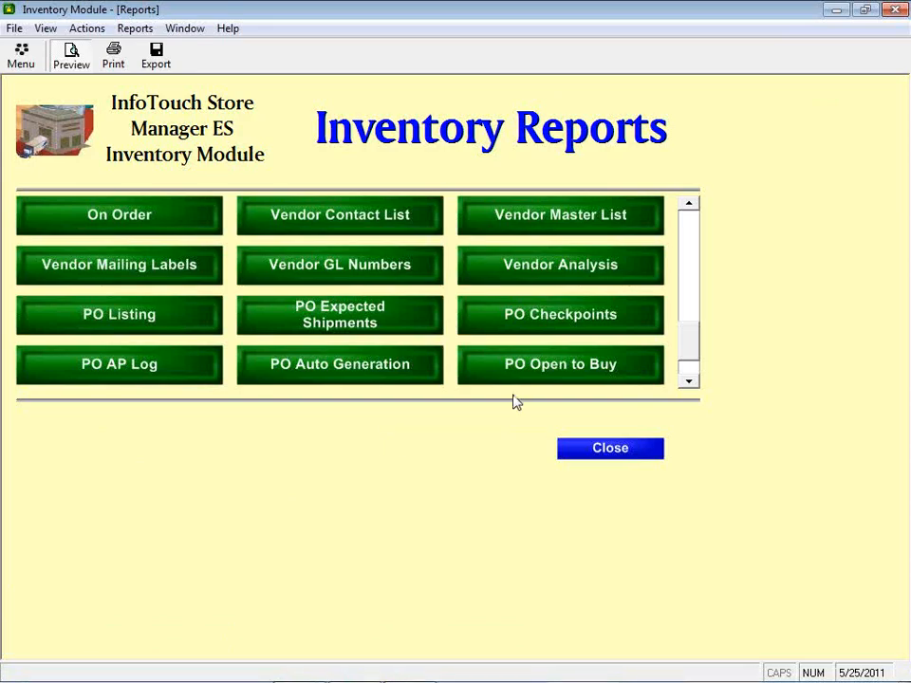
Step: Preview the PO Open to Buy report and close the preview
click(539, 370)
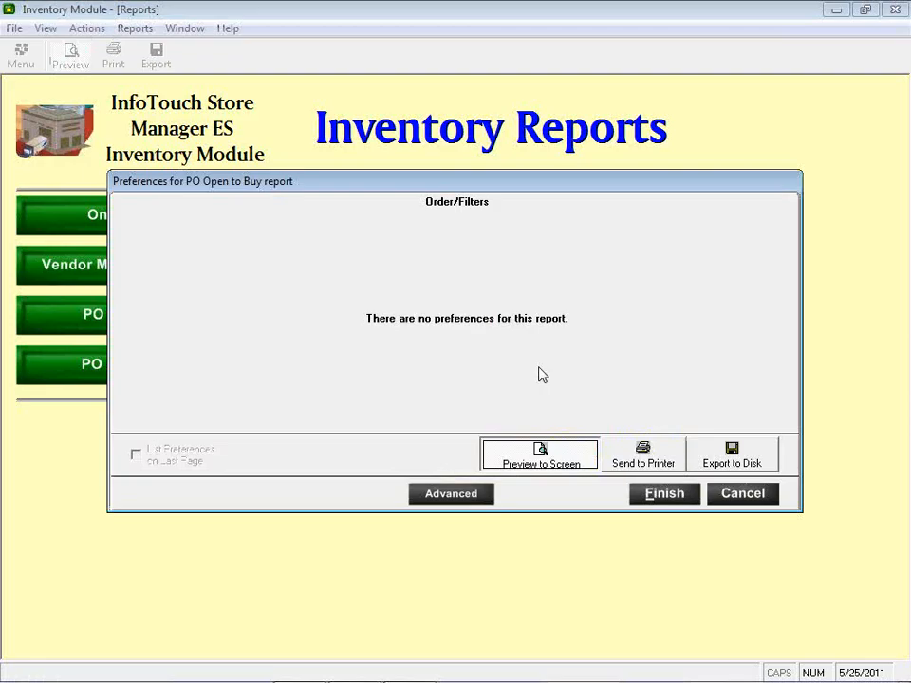
click(638, 492)
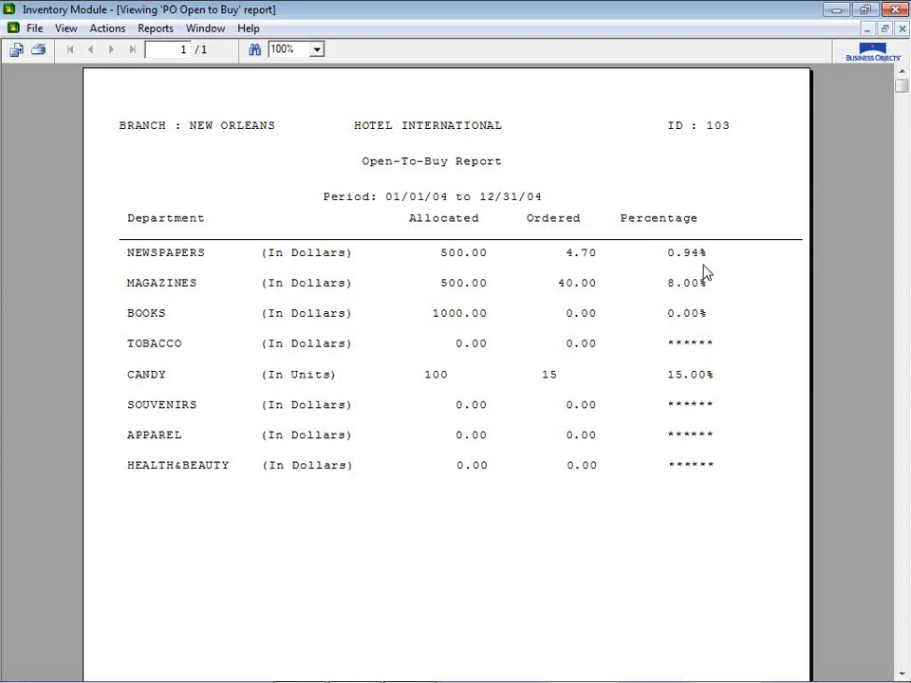
click(902, 29)
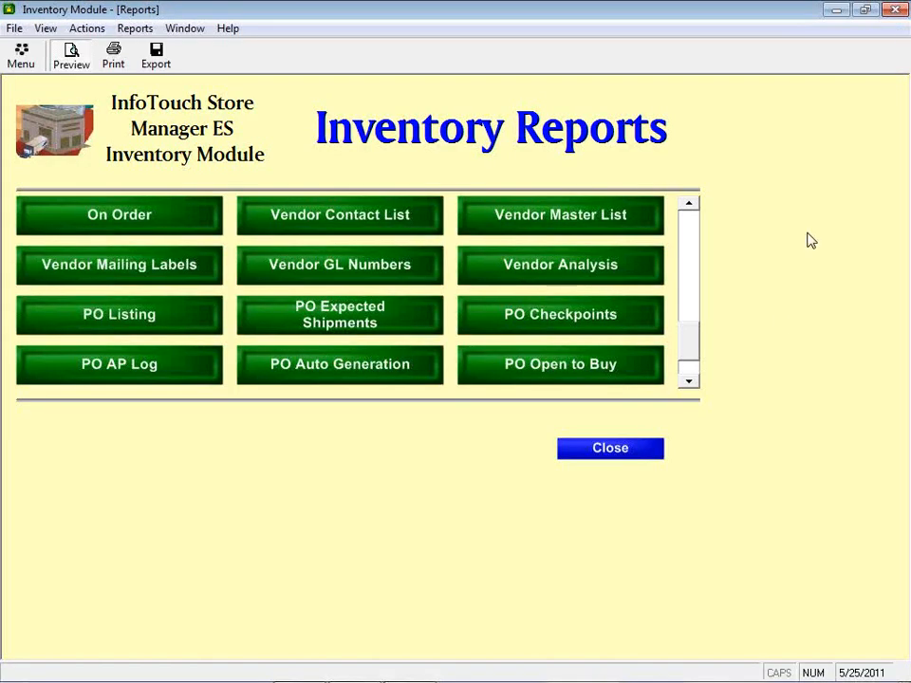
Step: Locate the Transfers report at the end of the inventory reports list
click(690, 379)
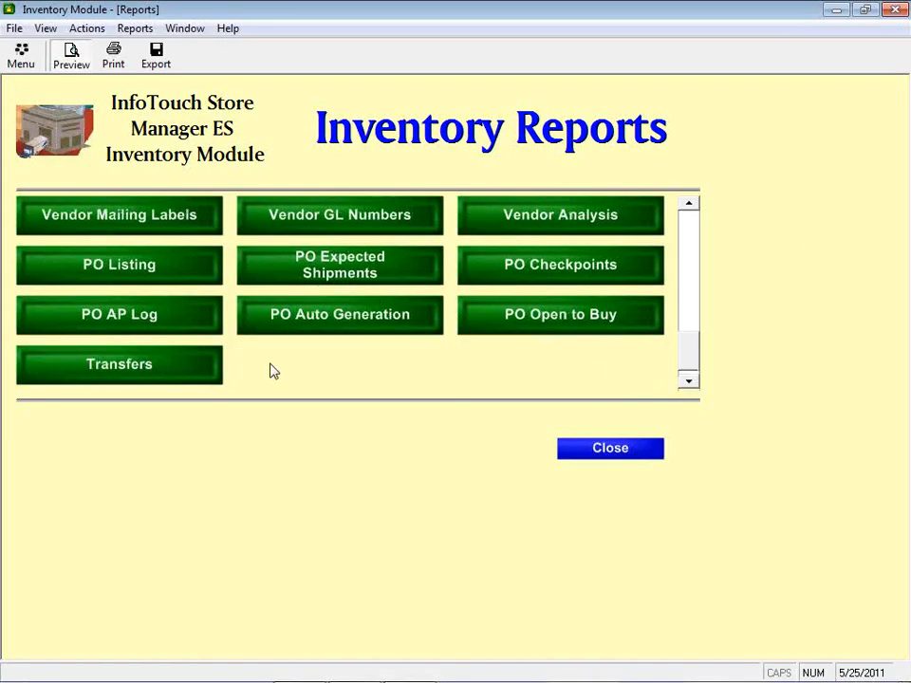
click(195, 376)
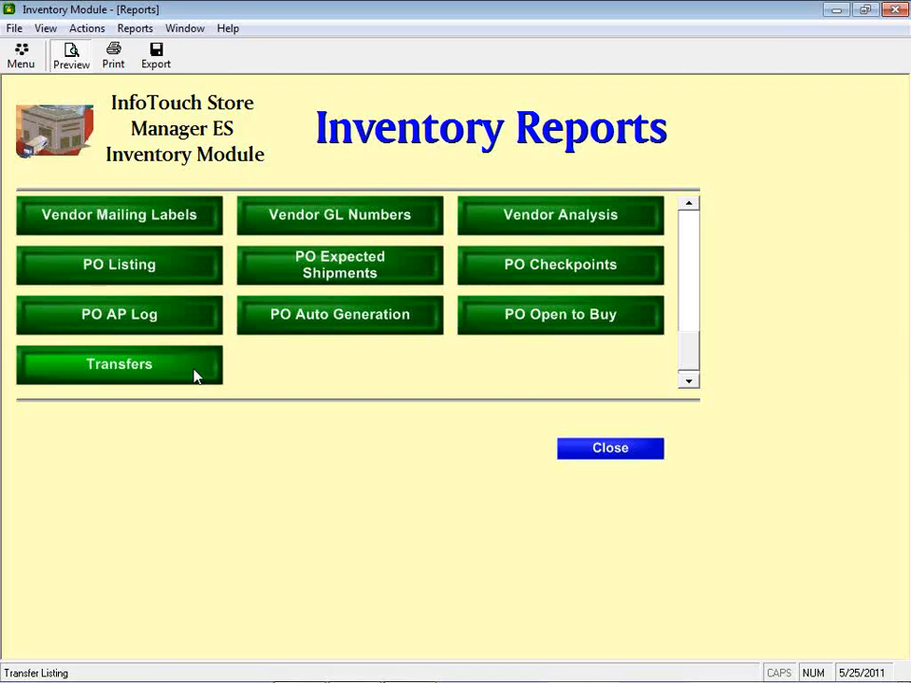
click(907, 76)
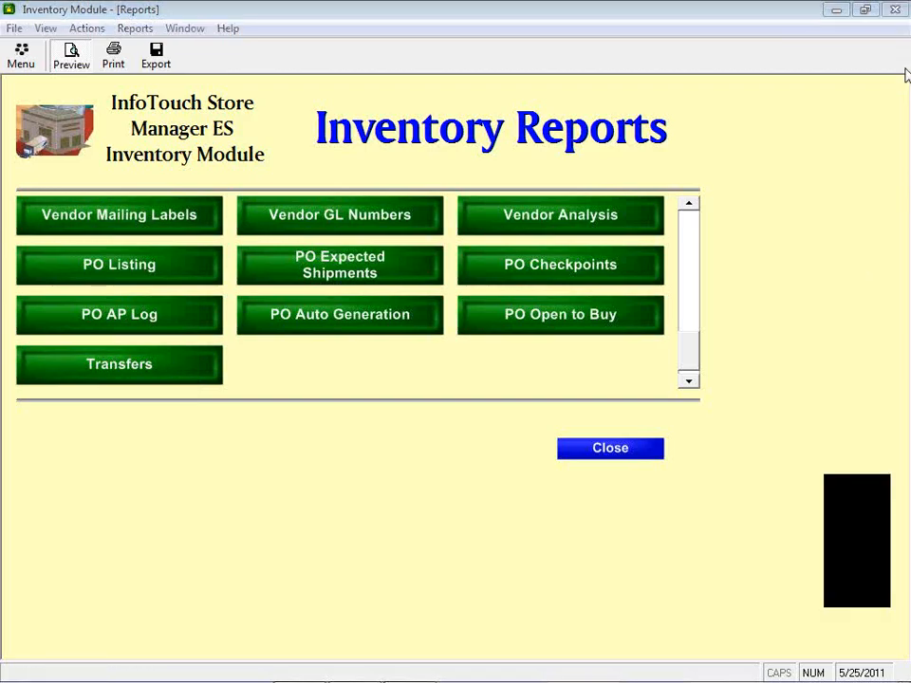